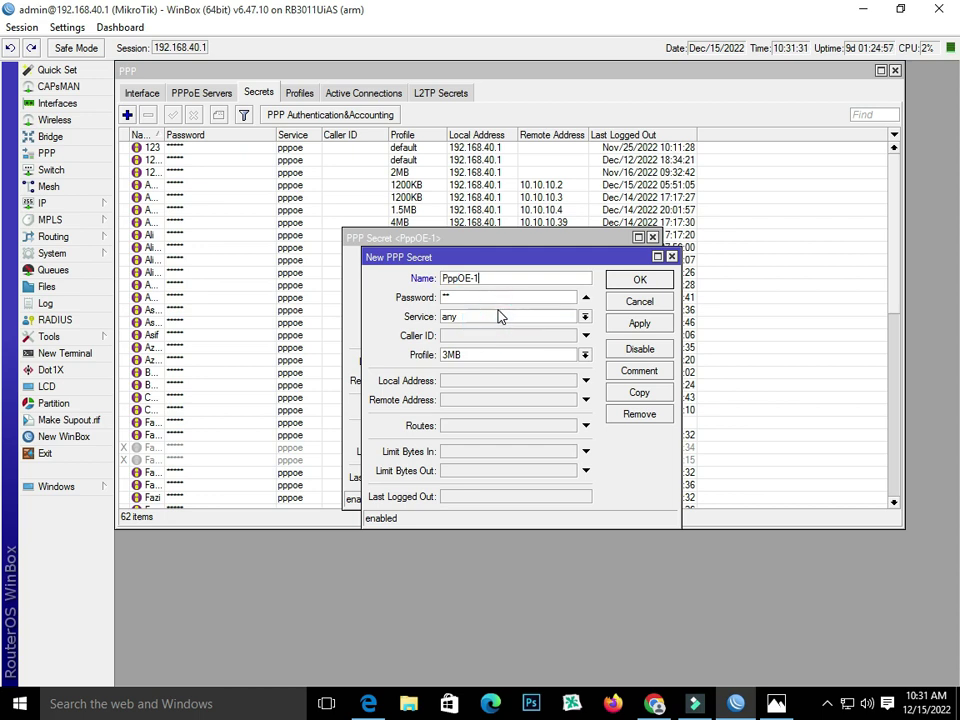
# - Finish the PppOE-2 secret with a new password, service pppoe and the 2MB profile, then save it
pyautogui.write('2')
pyautogui.click(482, 297)
pyautogui.write('**')
pyautogui.click(552, 356)
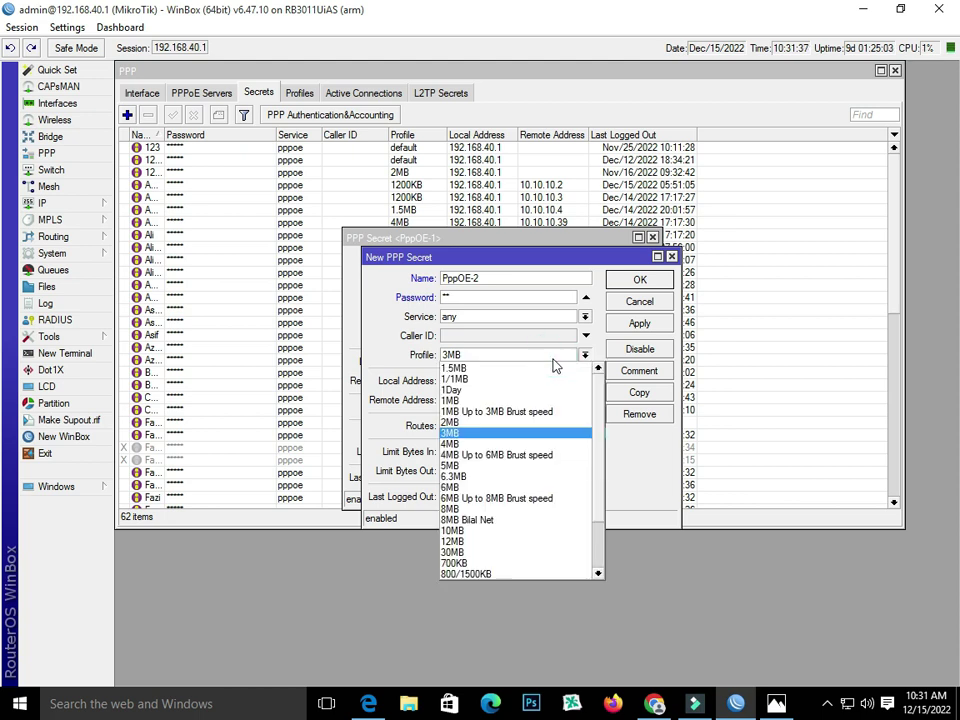
pyautogui.click(547, 424)
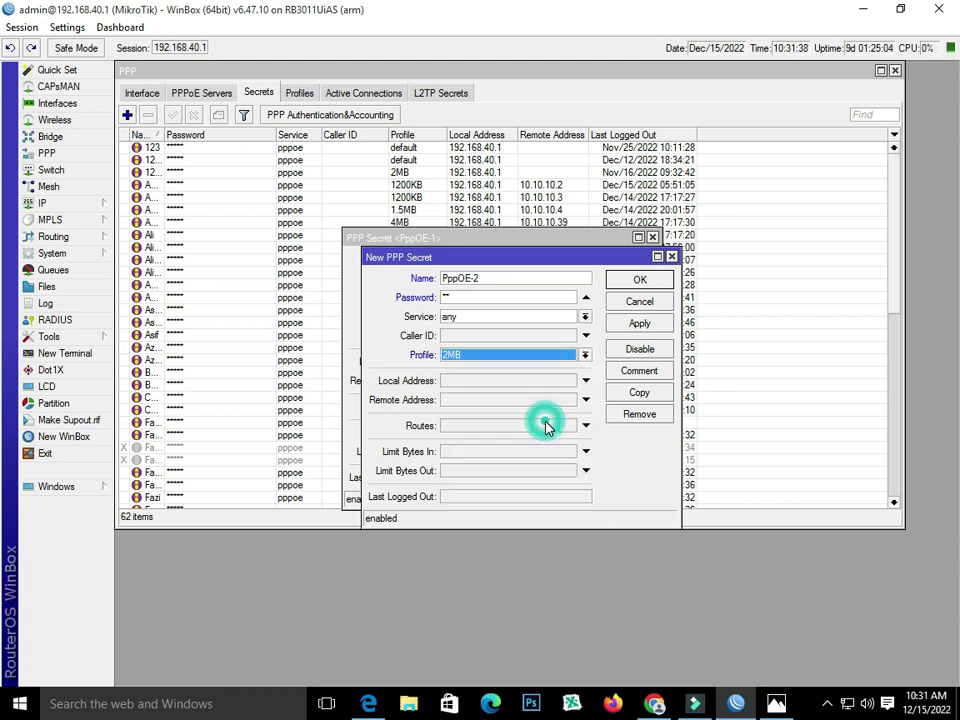
pyautogui.click(582, 316)
pyautogui.click(572, 373)
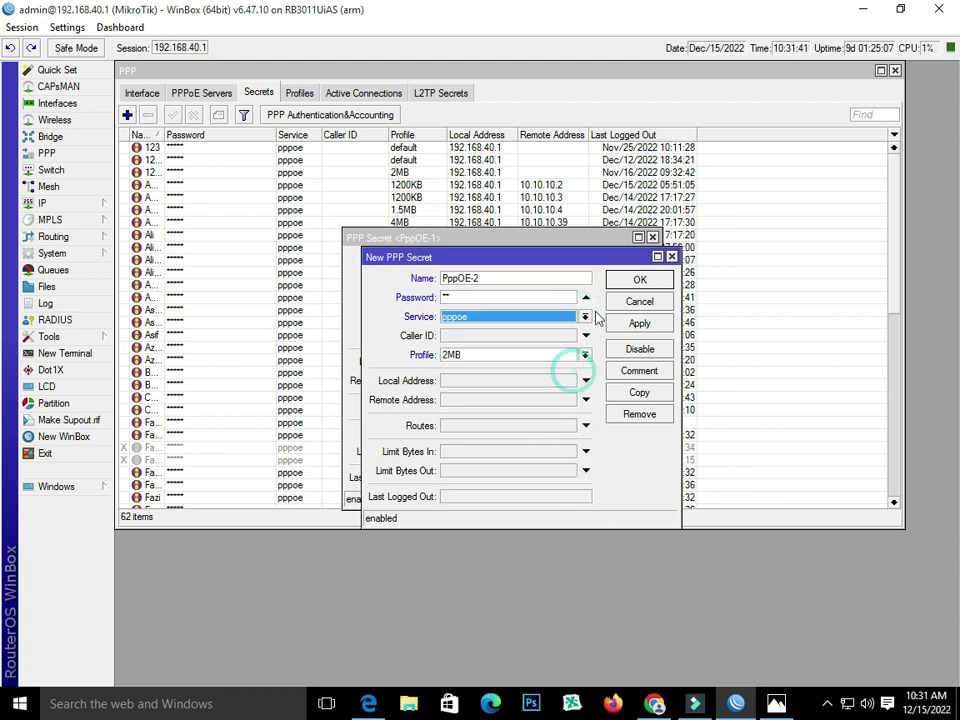
pyautogui.click(652, 325)
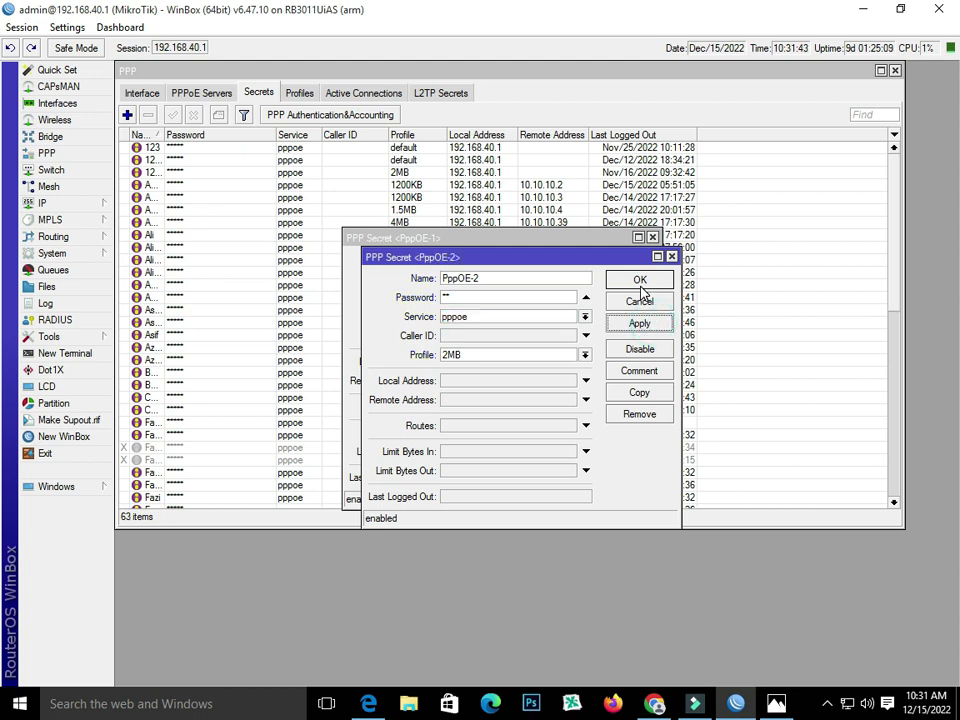
pyautogui.click(640, 286)
# - Change PppOE-1's service to pppoe and apply it
pyautogui.click(531, 297)
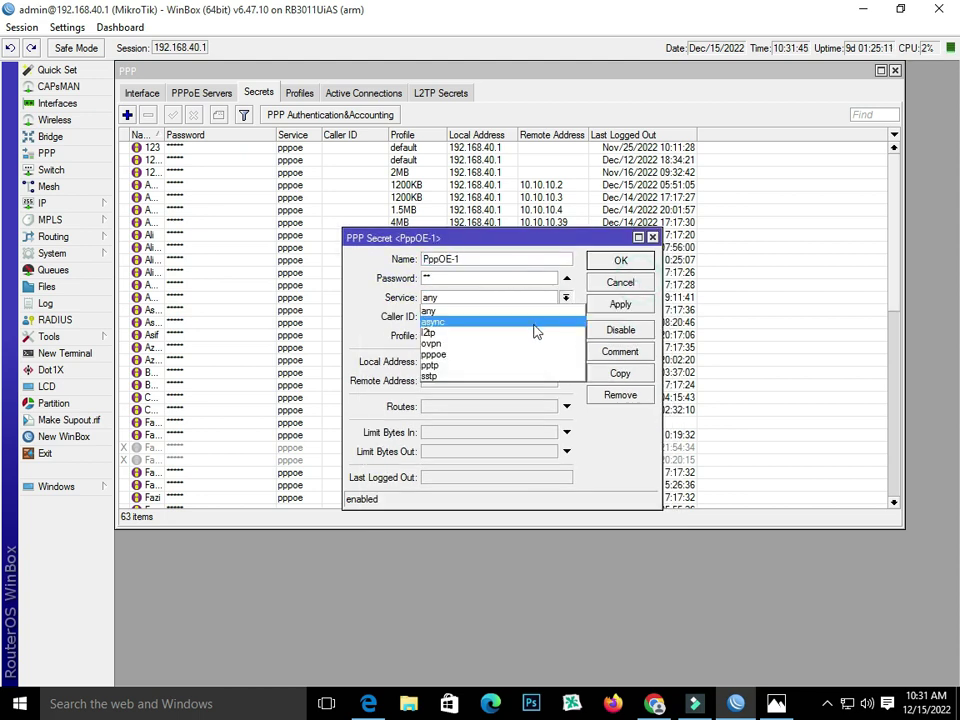
pyautogui.click(537, 353)
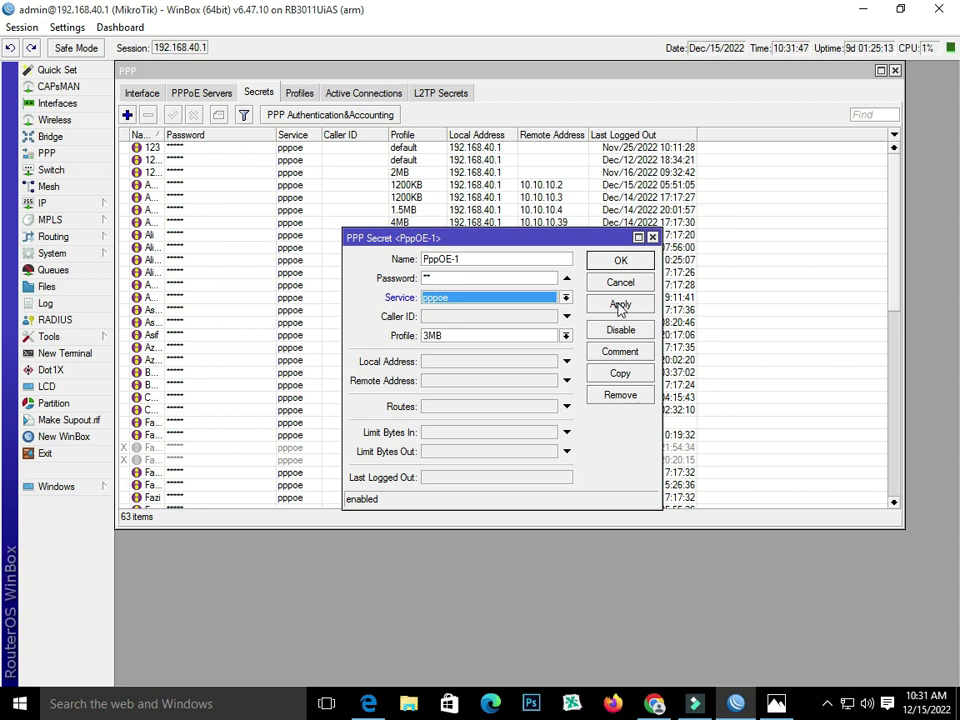
pyautogui.click(620, 306)
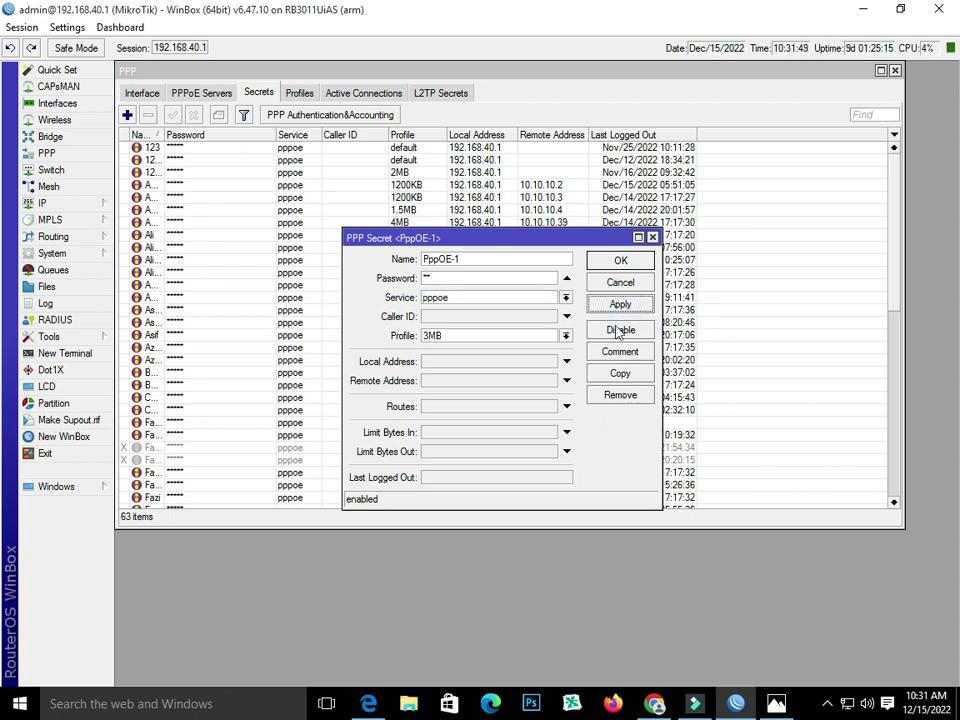
# - Copy PppOE-1 into a new PppOE-3 secret with its password and the 5MB profile
pyautogui.click(620, 373)
pyautogui.rightClick(476, 279)
pyautogui.click(492, 324)
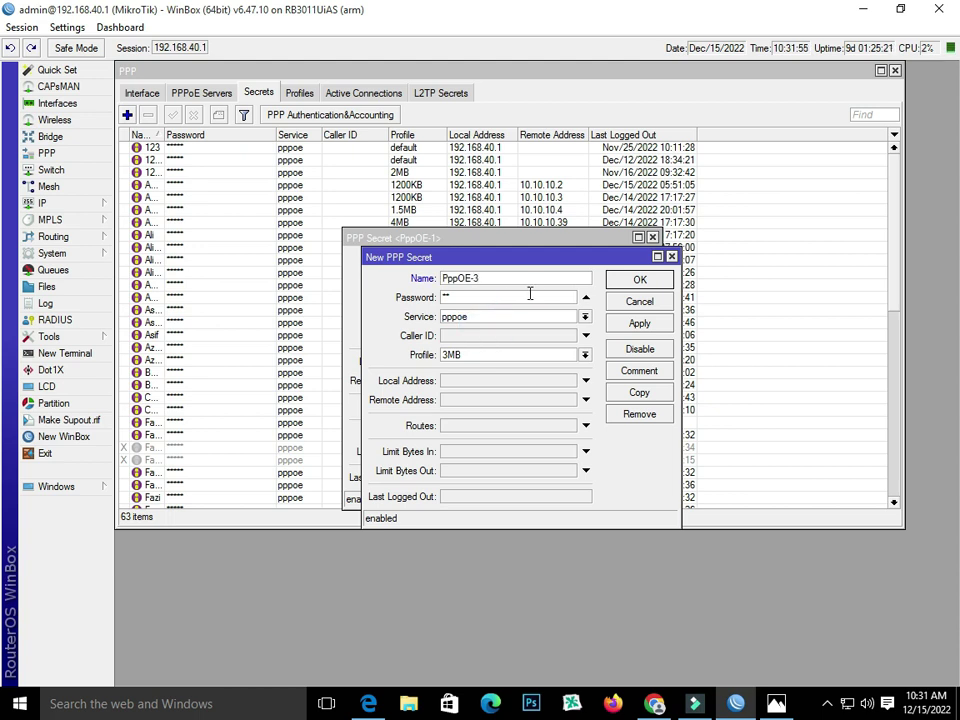
pyautogui.press('Tab')
pyautogui.write('**')
pyautogui.click(564, 355)
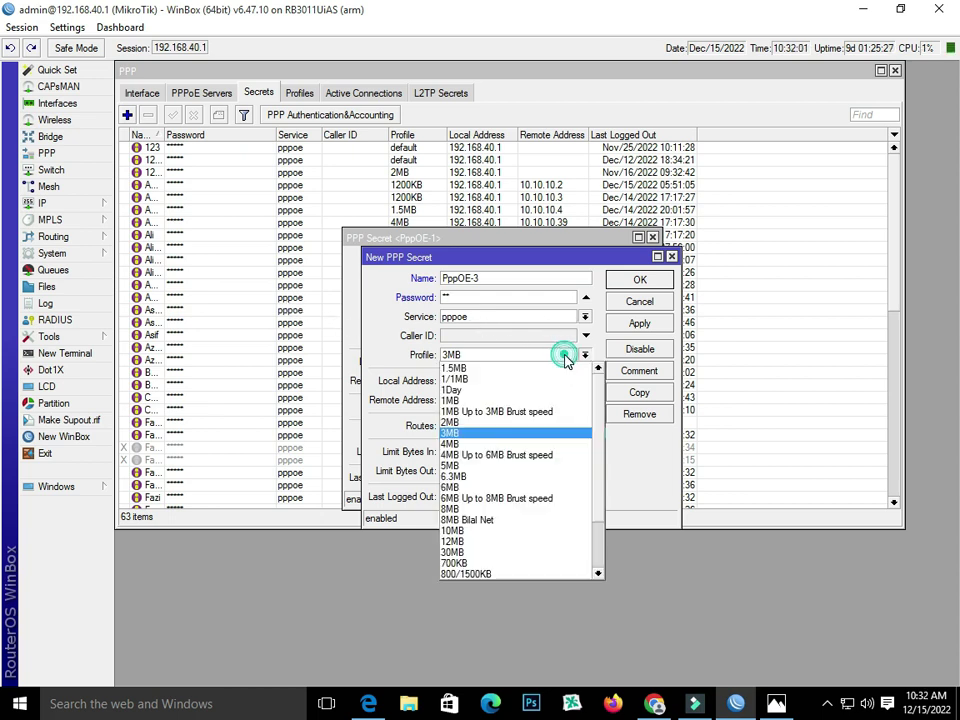
pyautogui.click(546, 461)
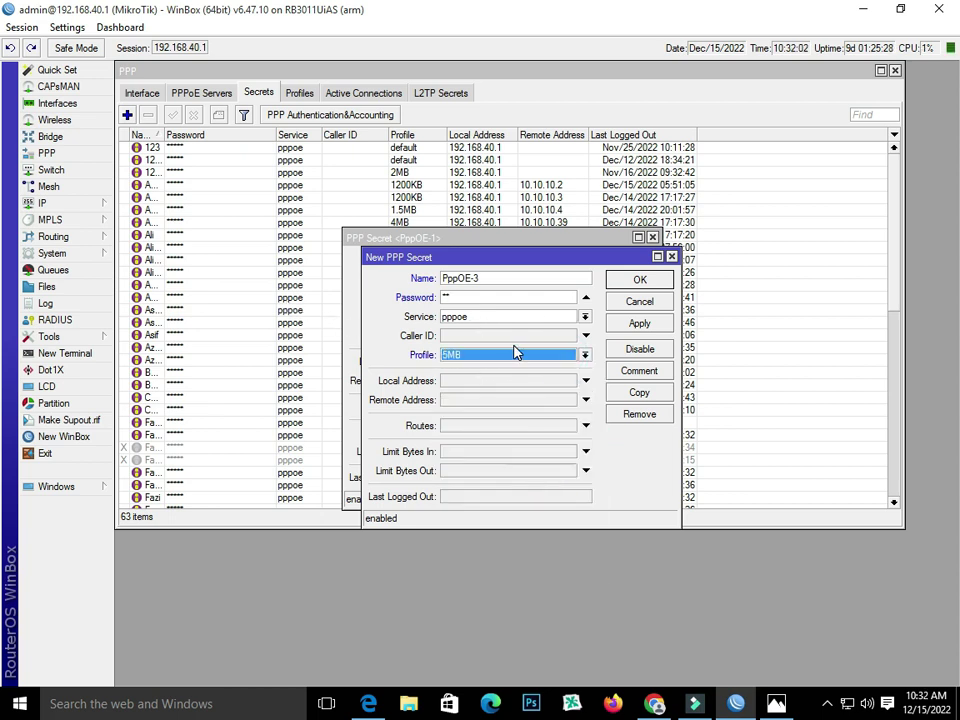
pyautogui.click(637, 324)
# - Copy PppOE-3 into a new PppOE-4 secret with its password and the 1MB profile
pyautogui.click(638, 391)
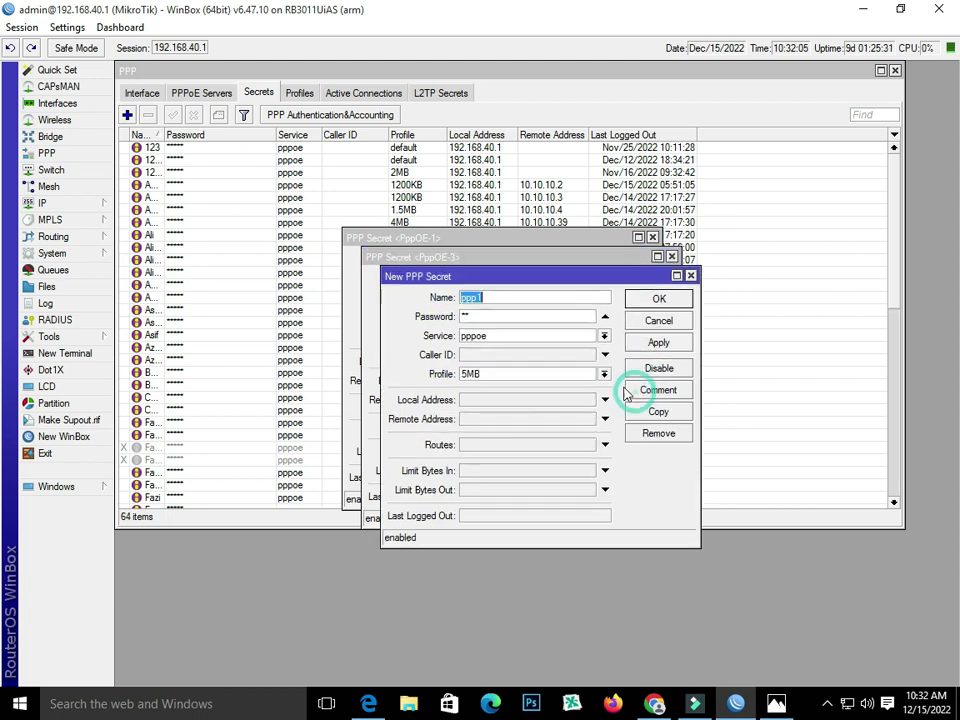
pyautogui.rightClick(469, 296)
pyautogui.click(507, 345)
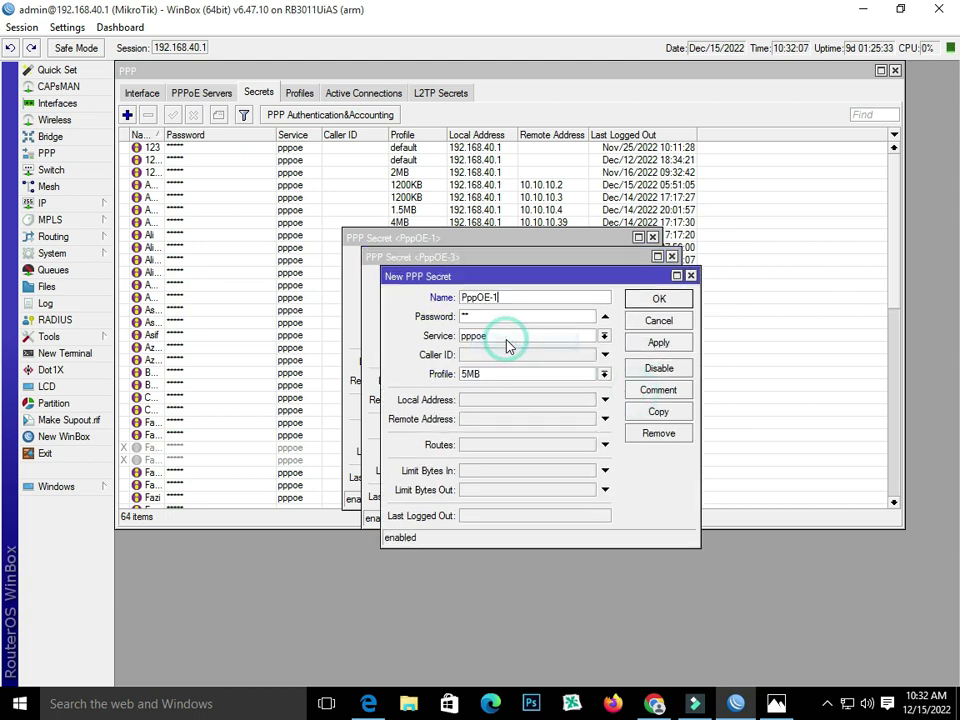
pyautogui.press('BackSpace')
pyautogui.write('4')
pyautogui.doubleClick(497, 314)
pyautogui.write('1')
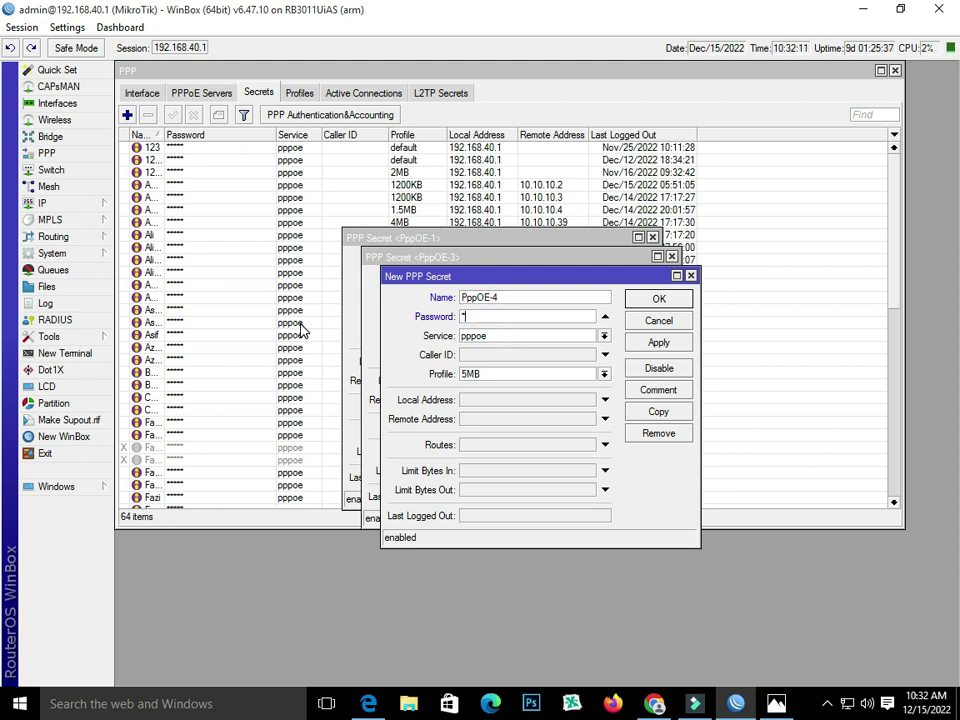
pyautogui.write('1')
pyautogui.click(600, 374)
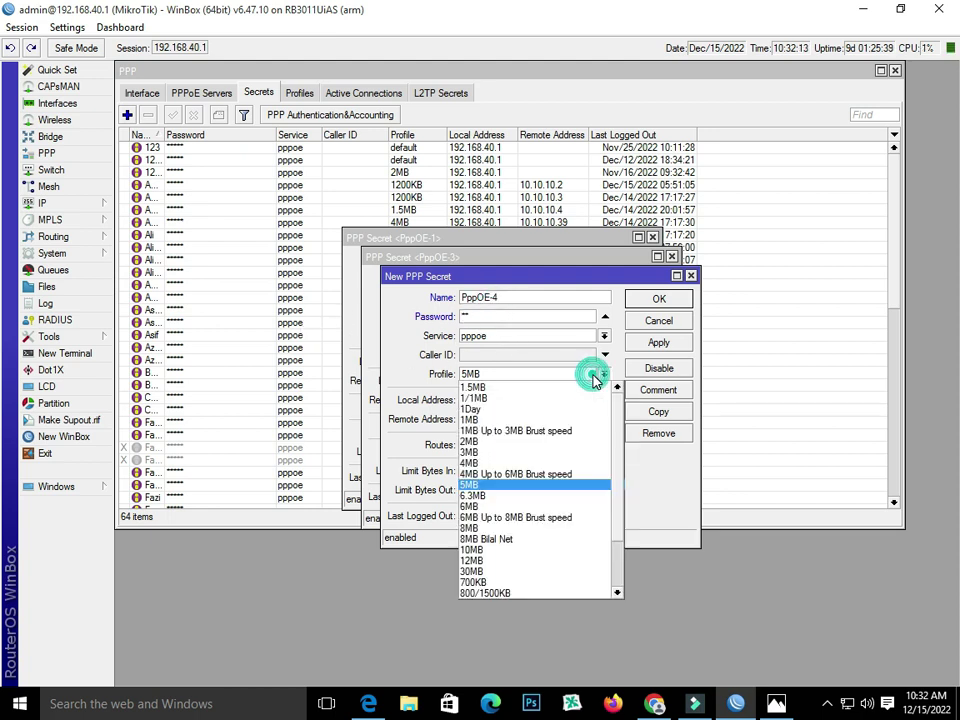
pyautogui.click(575, 419)
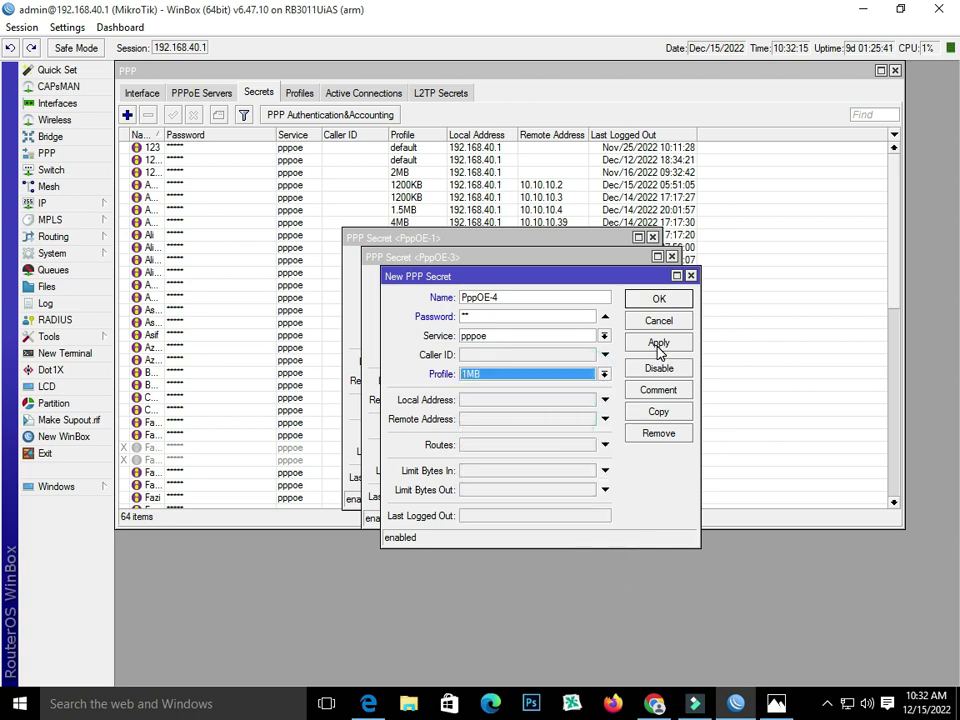
pyautogui.click(658, 344)
pyautogui.click(657, 299)
# - Close the remaining PppOE-3 and PppOE-1 secret windows
pyautogui.click(641, 281)
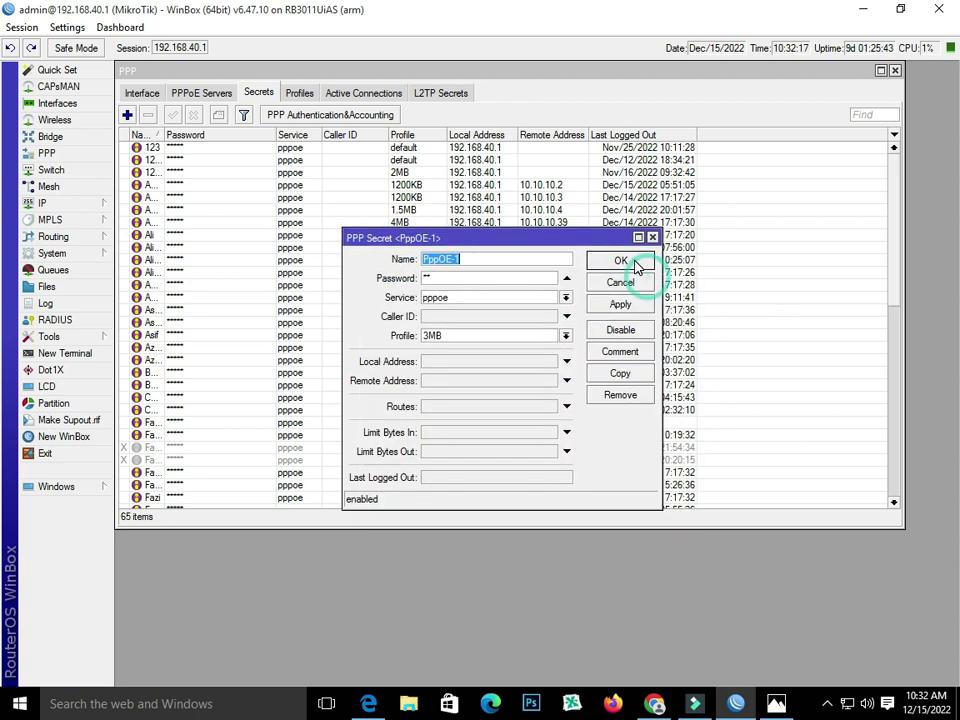
pyautogui.click(635, 261)
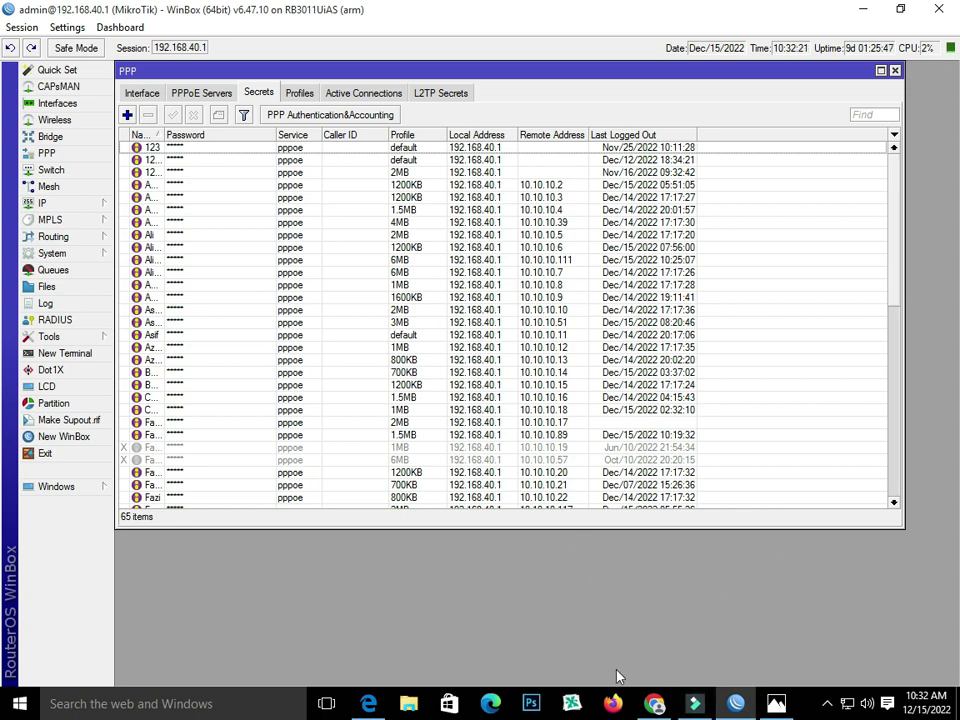
pyautogui.click(370, 704)
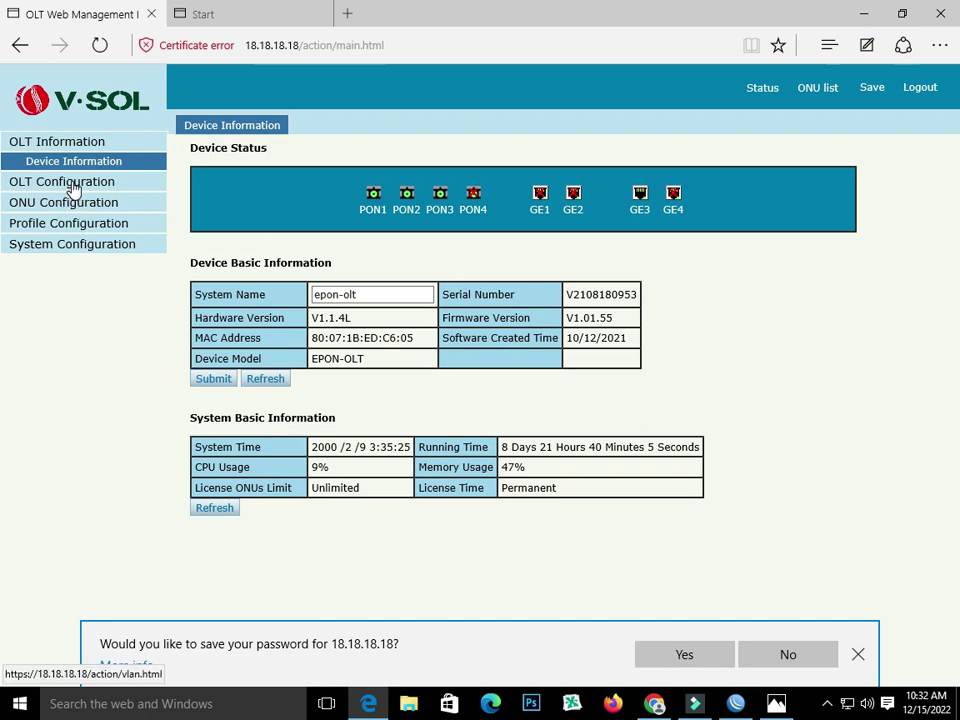
# - Open the VLAN 101 row for editing and select 101 in its vlan101 description
pyautogui.click(72, 183)
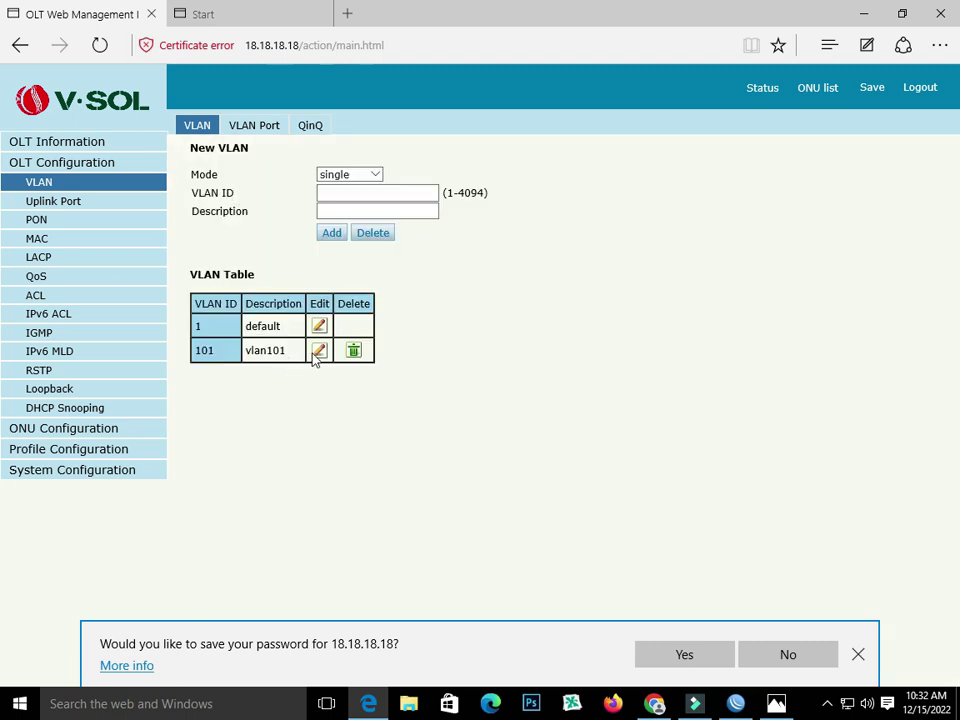
pyautogui.click(316, 352)
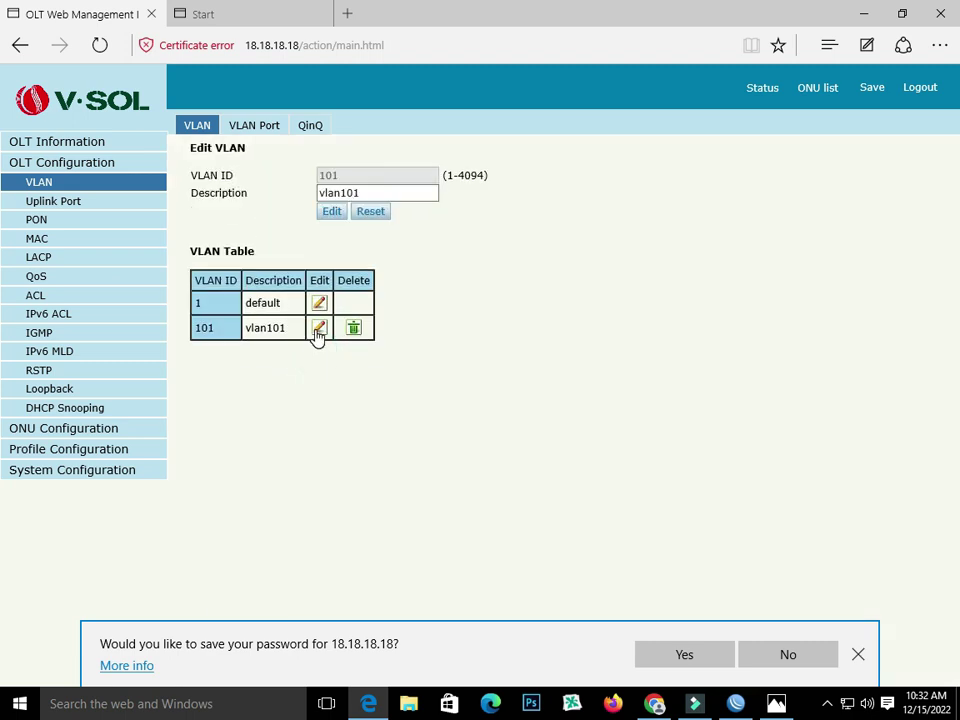
pyautogui.moveTo(366, 191); pyautogui.dragTo(341, 192)
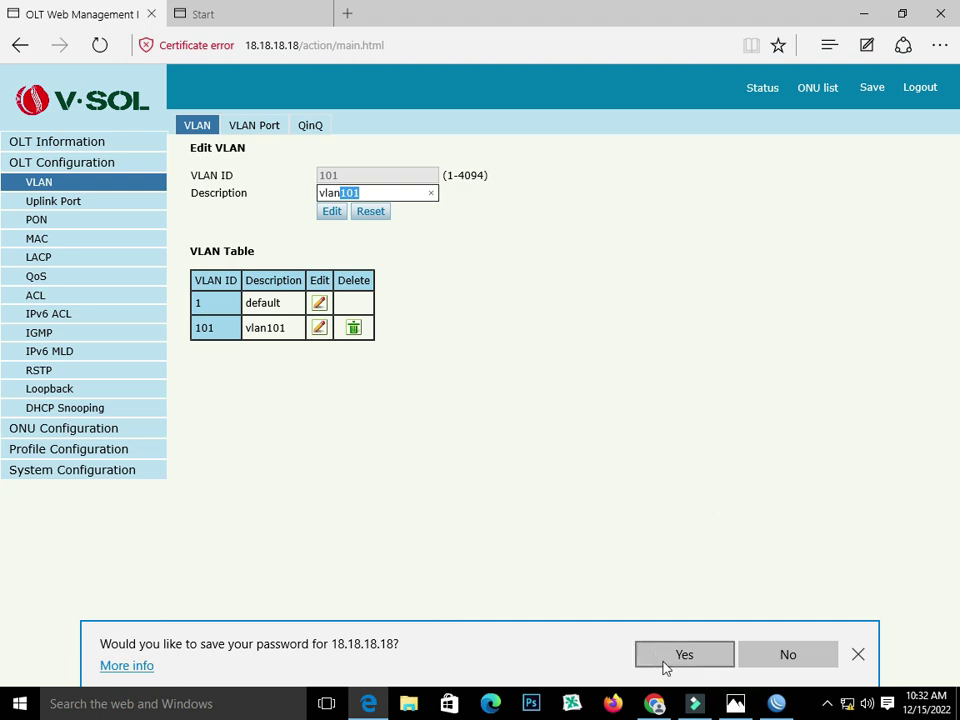
pyautogui.click(655, 704)
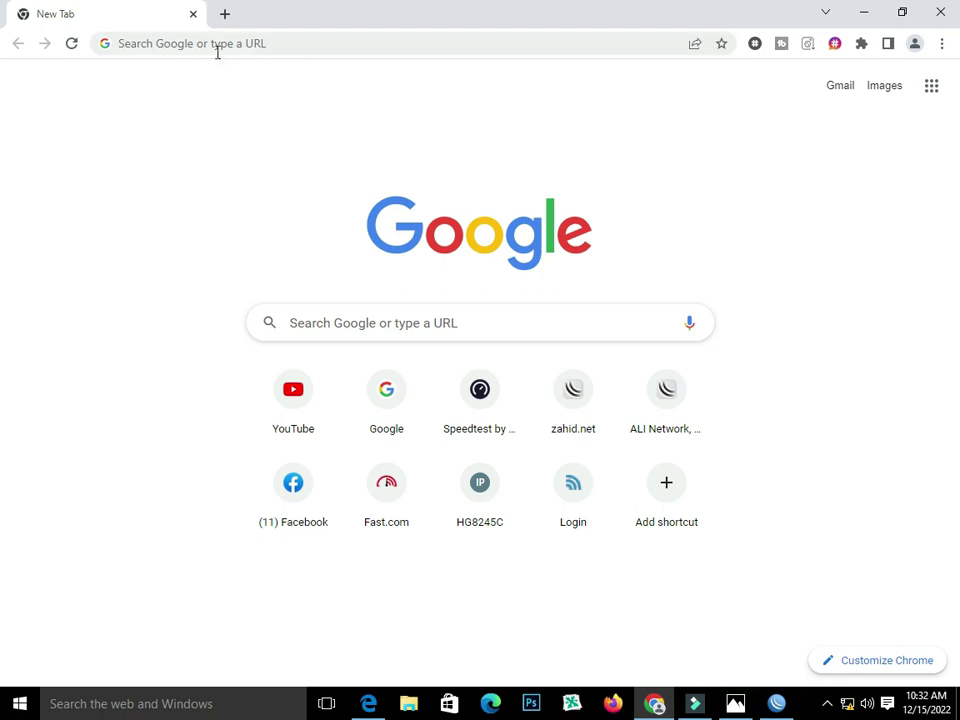
# - Load 192.168.100.1 in Chrome to reach the HG8245C login page
pyautogui.click(214, 46)
pyautogui.write('1')
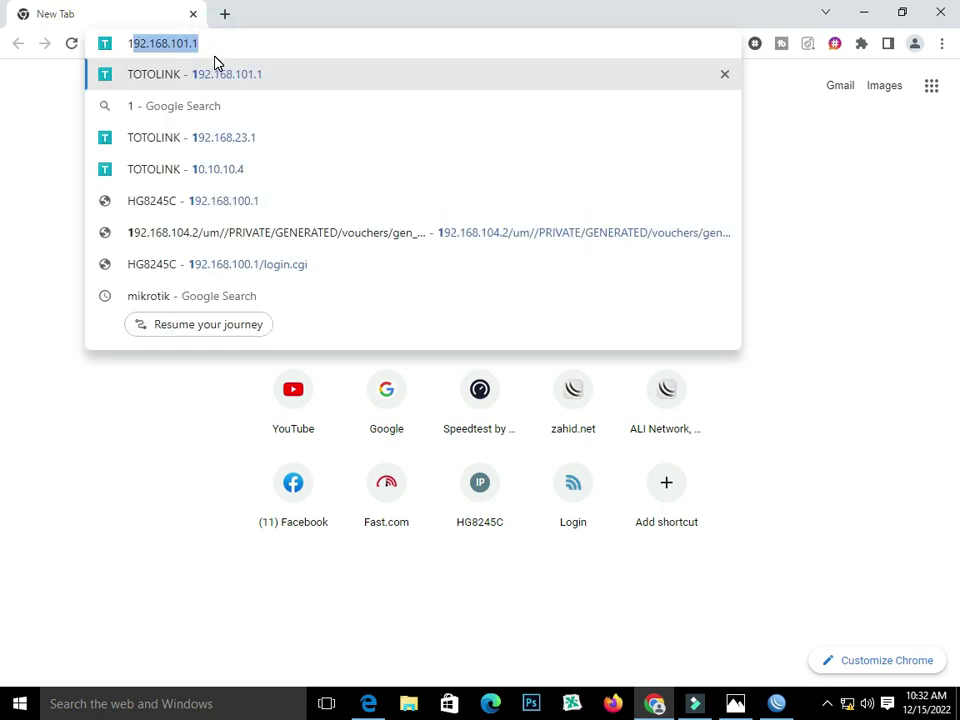
pyautogui.write('92.168.1')
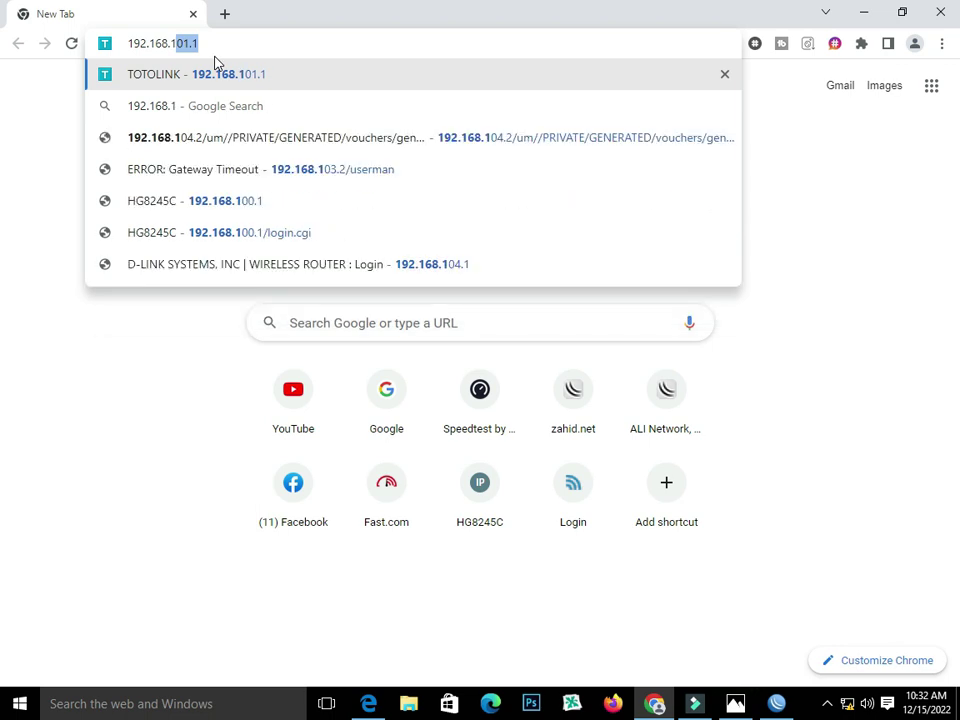
pyautogui.write('00.1')
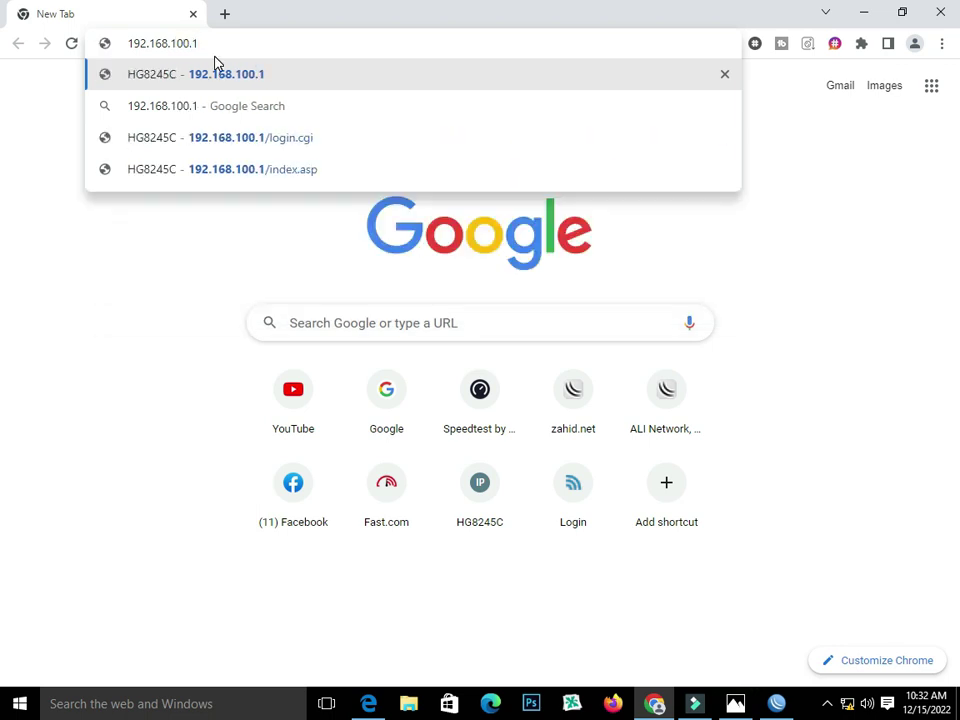
pyautogui.press('Return')
pyautogui.click(468, 249)
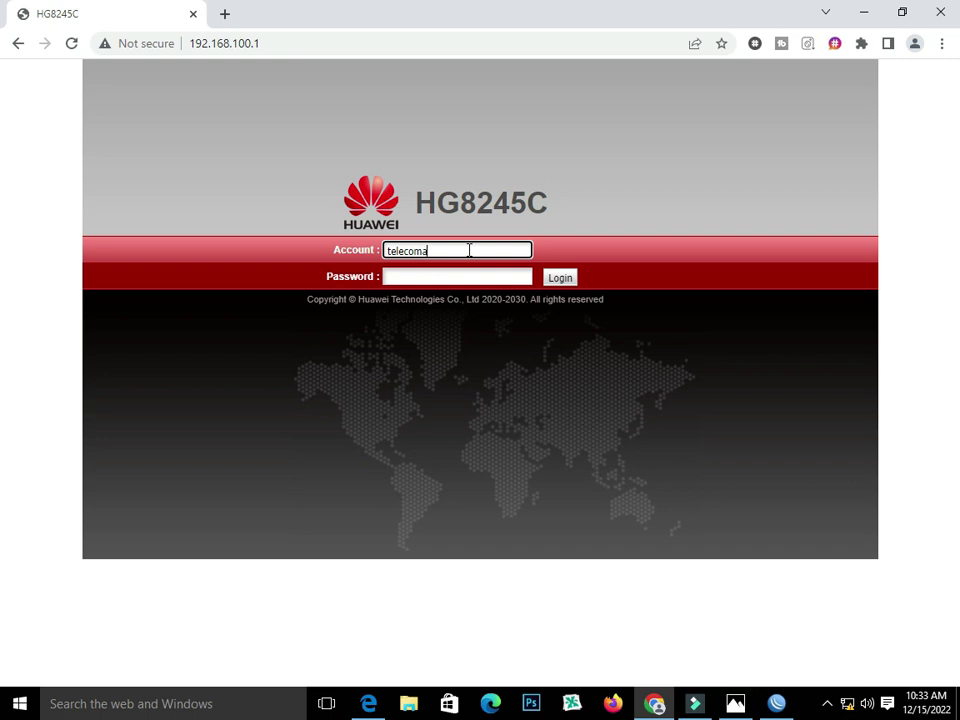
# - Log in with the administrator account name and its password
pyautogui.press('Tab')
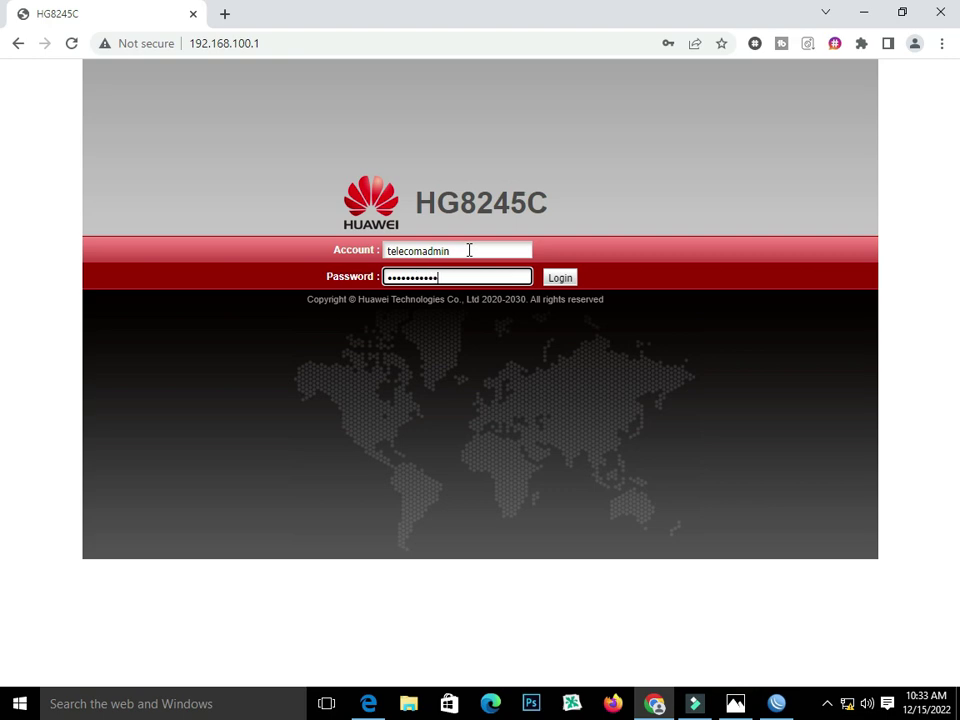
pyautogui.press('Return')
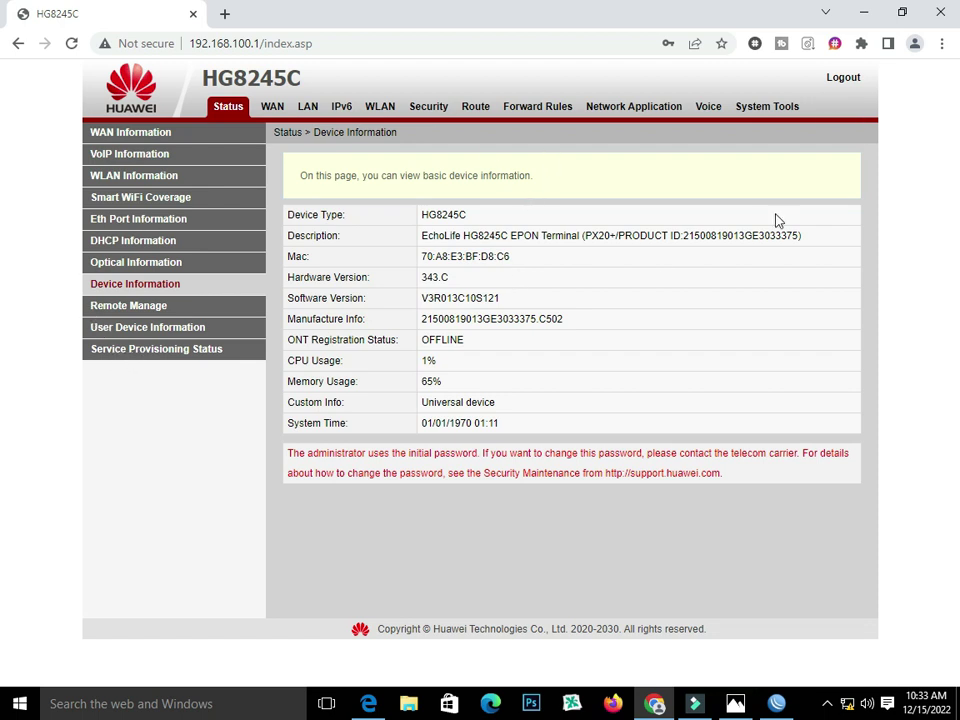
# - Restore the ONT to factory defaults, then mark LAN2 as a Layer 3 port
pyautogui.click(766, 112)
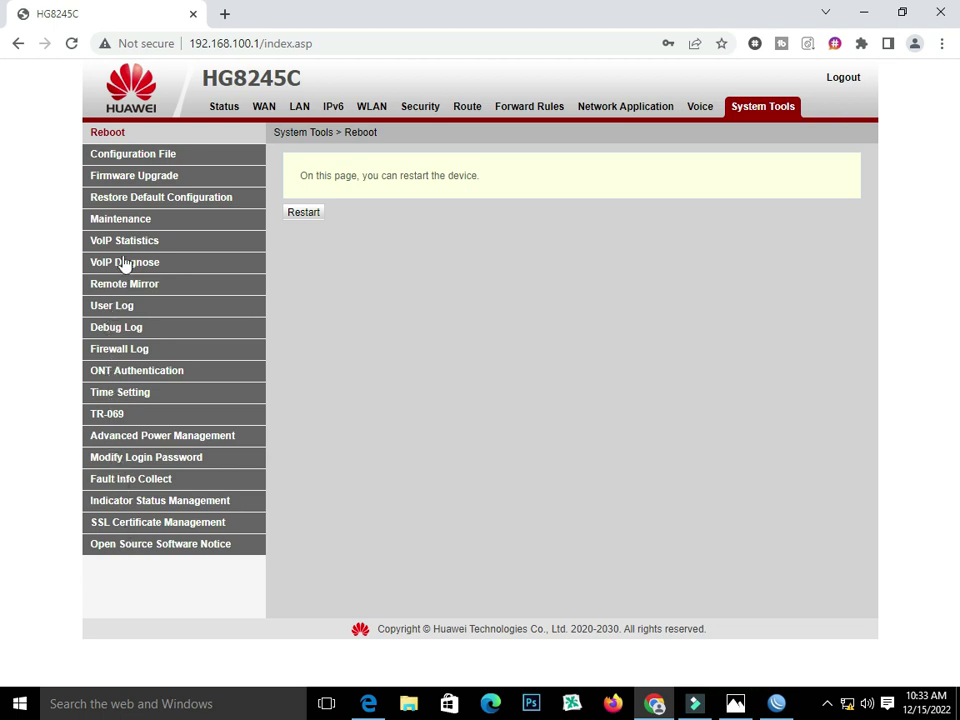
pyautogui.click(128, 219)
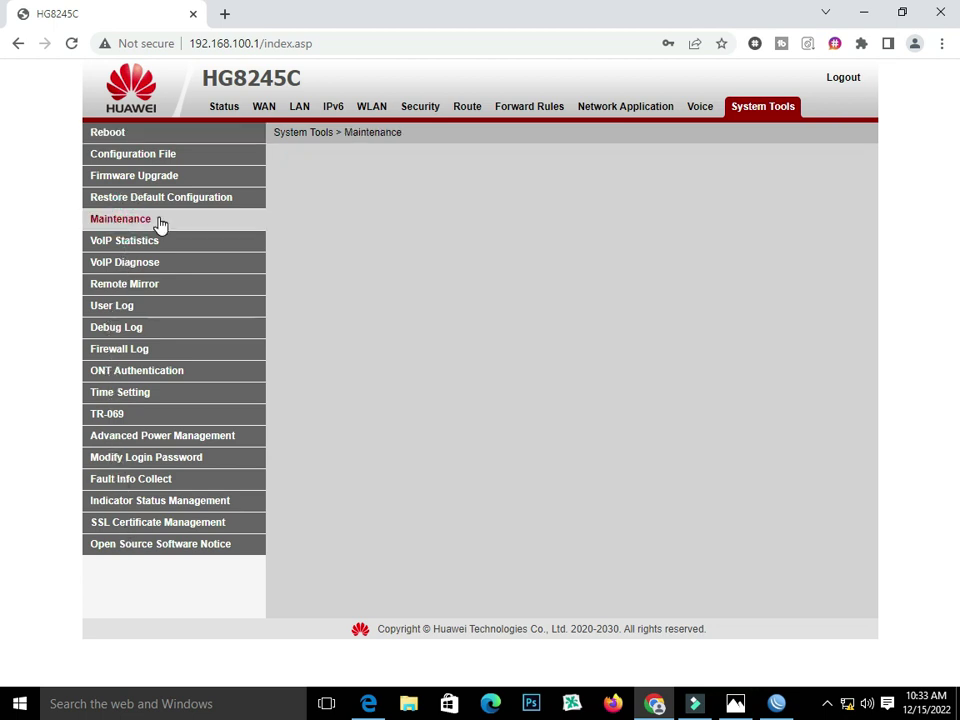
pyautogui.scroll(-2, 392, 439)
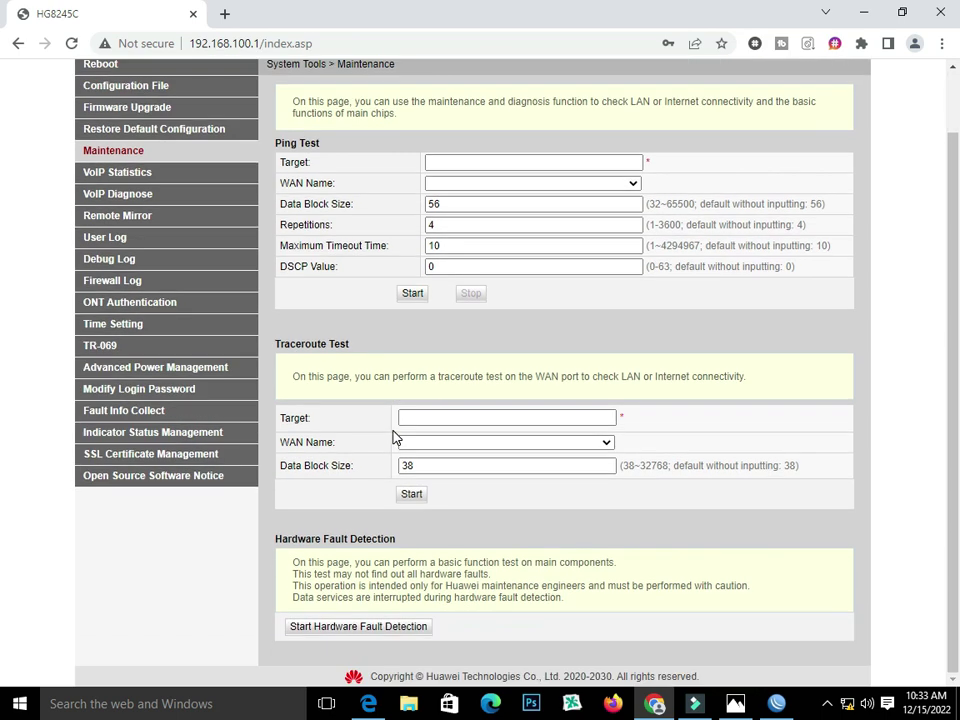
pyautogui.scroll(2, 392, 437)
pyautogui.scroll(-2, 392, 437)
pyautogui.scroll(2, 392, 437)
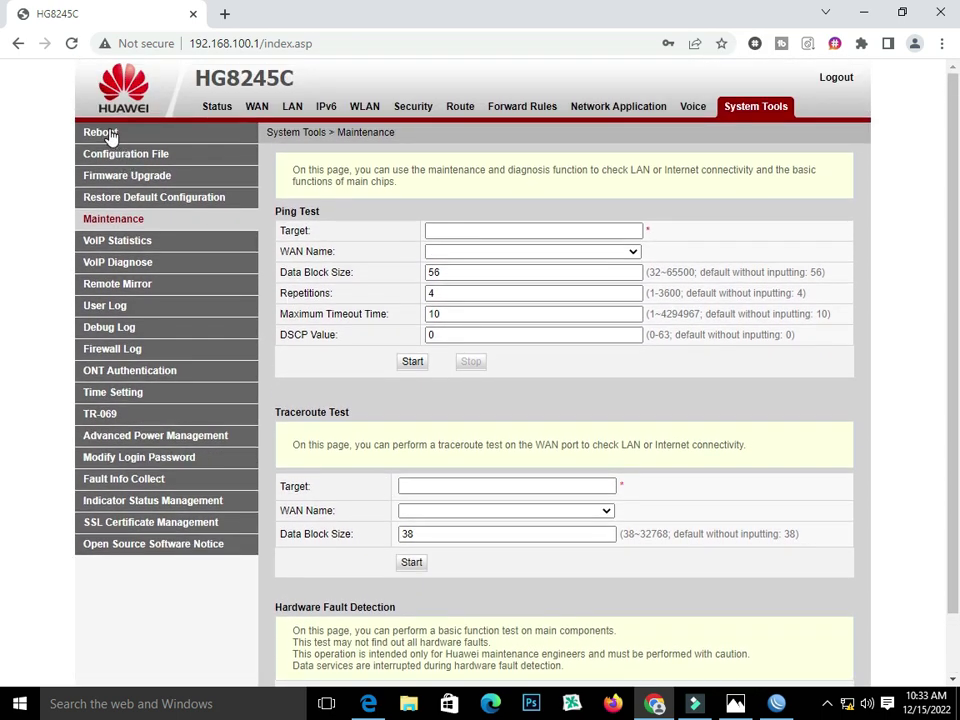
pyautogui.click(130, 203)
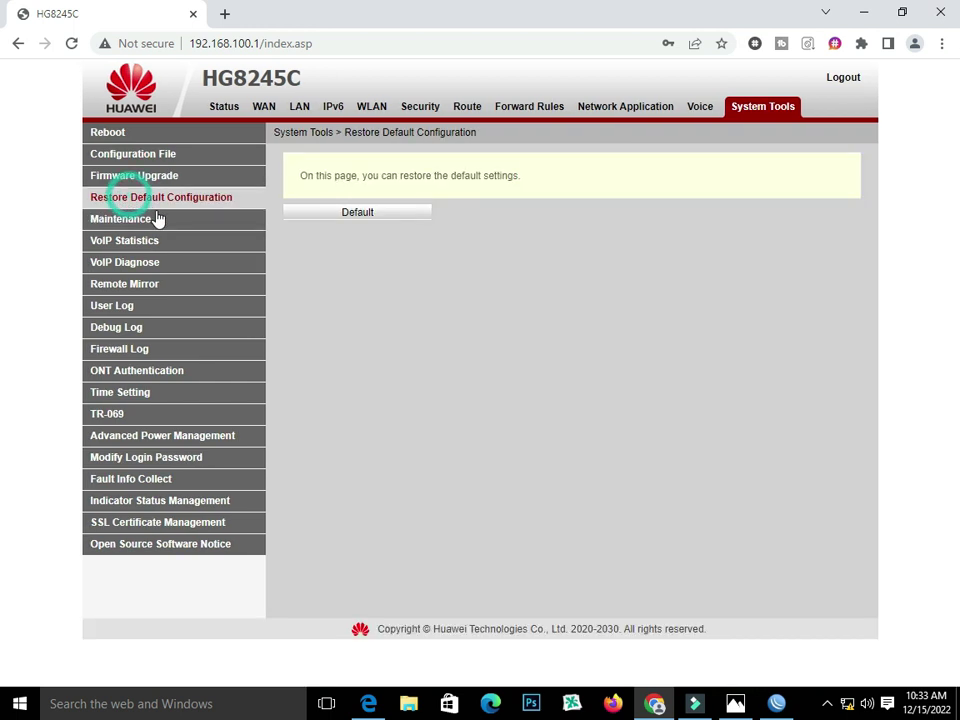
pyautogui.click(376, 216)
pyautogui.click(562, 157)
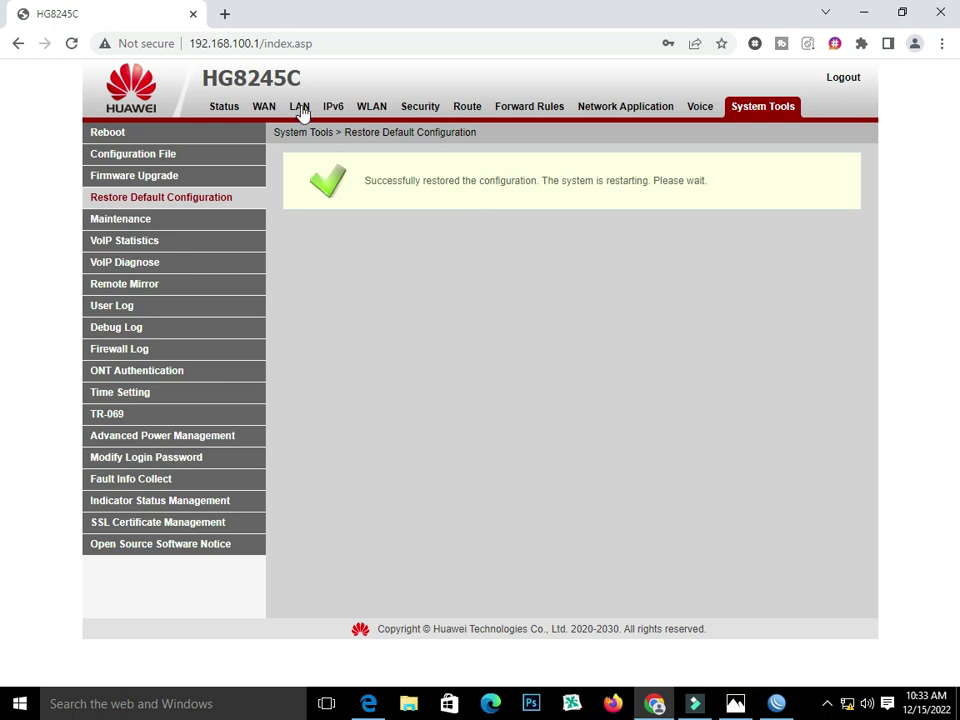
pyautogui.click(303, 106)
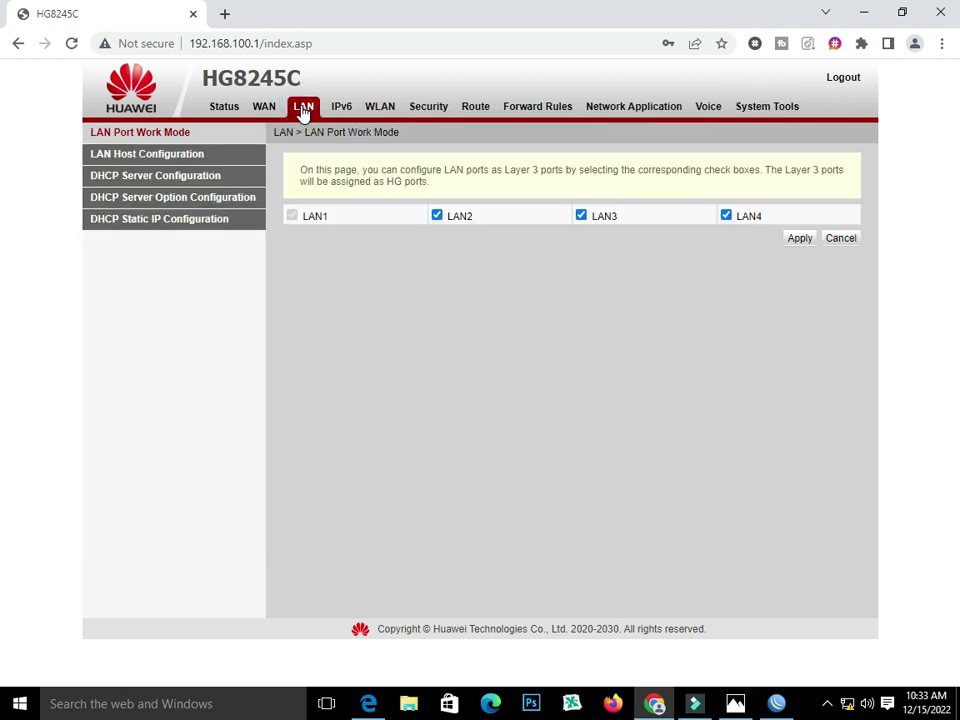
pyautogui.click(437, 216)
# - Mark LAN3 and LAN4 as Layer 3 ports, apply, and start a new WAN connection
pyautogui.click(588, 216)
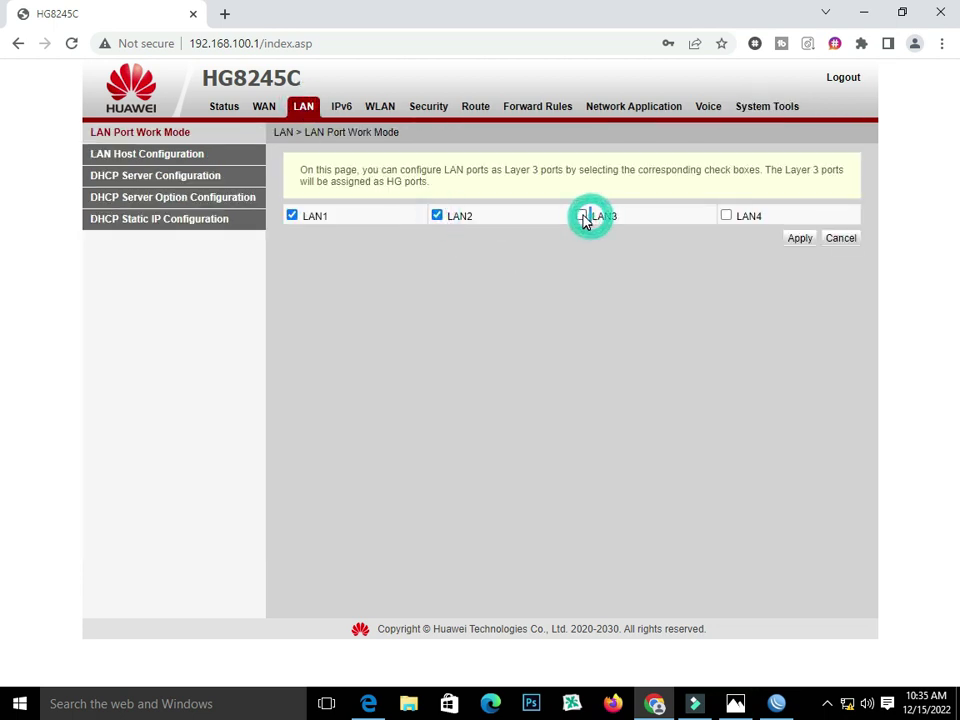
pyautogui.click(726, 216)
pyautogui.click(793, 244)
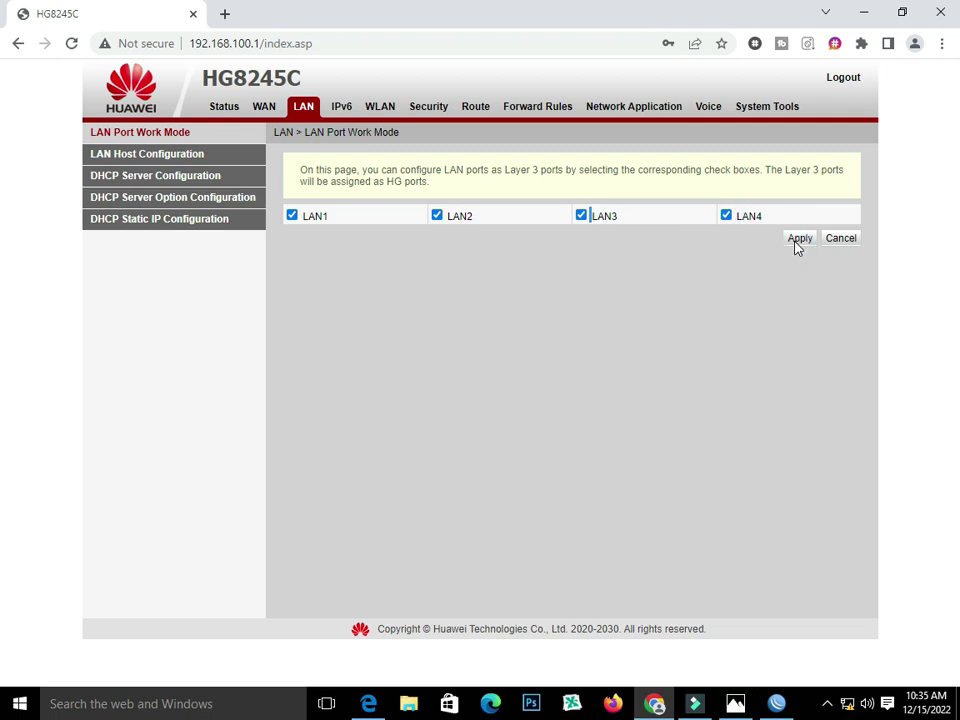
pyautogui.click(797, 243)
pyautogui.click(797, 243)
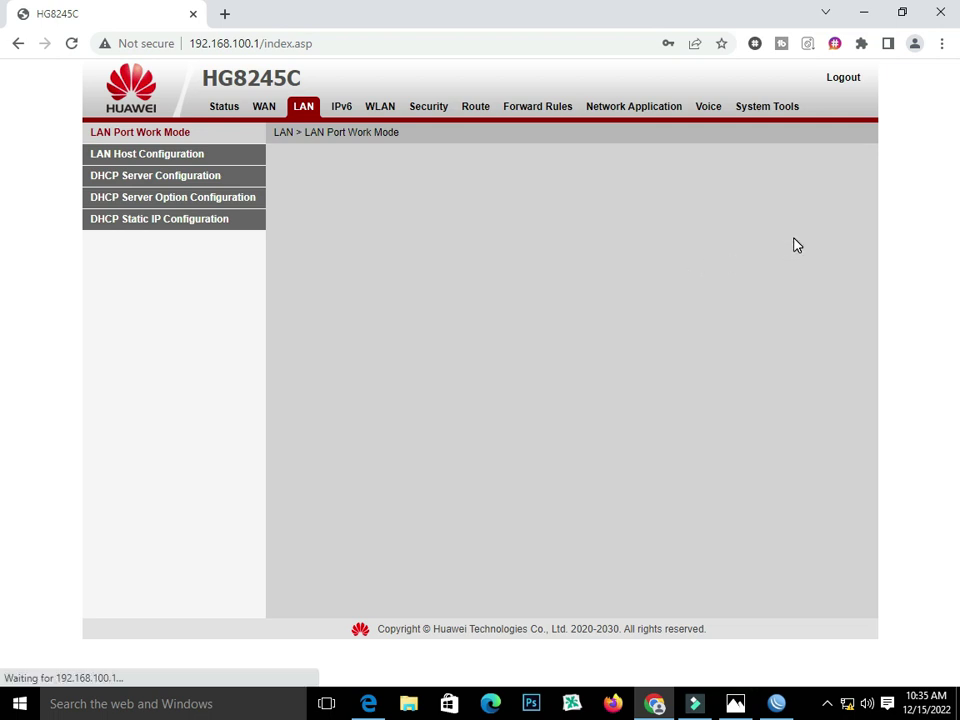
pyautogui.click(262, 108)
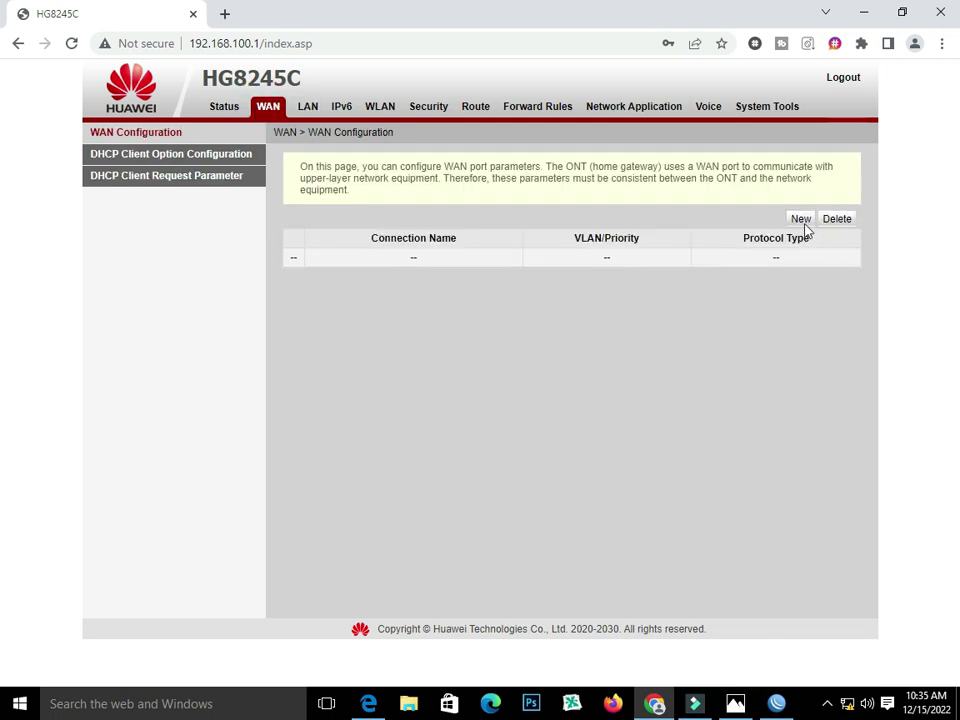
pyautogui.click(801, 219)
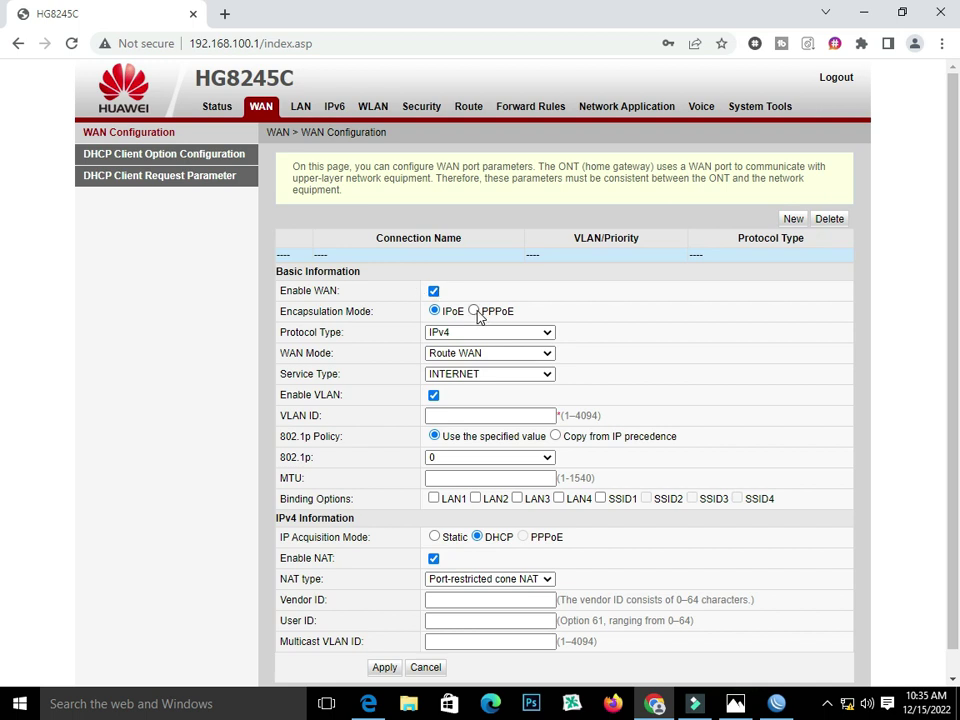
# - Configure a routed PPPoE connection on VLAN 101 with user name PppOE-1 and its password
pyautogui.click(474, 311)
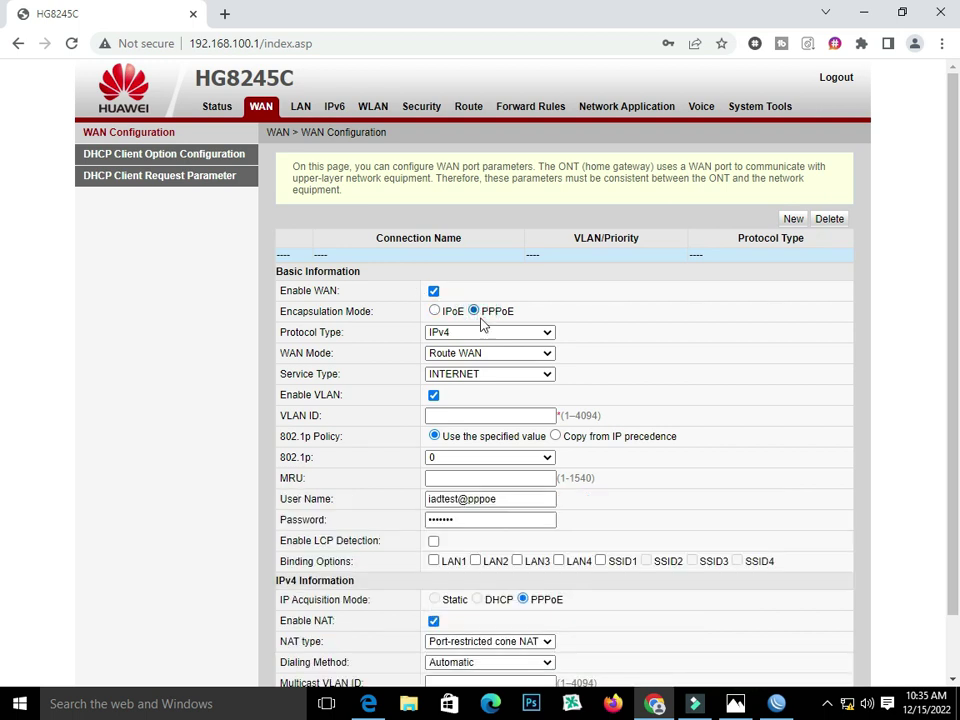
pyautogui.click(544, 355)
pyautogui.click(534, 370)
pyautogui.scroll(-1, 525, 364)
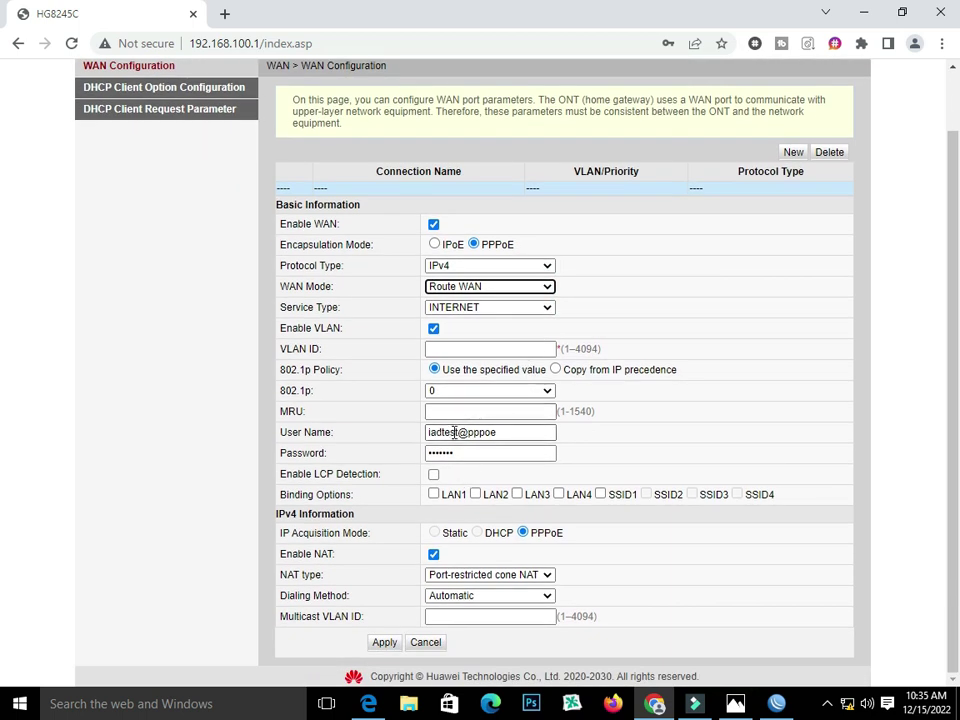
pyautogui.click(502, 348)
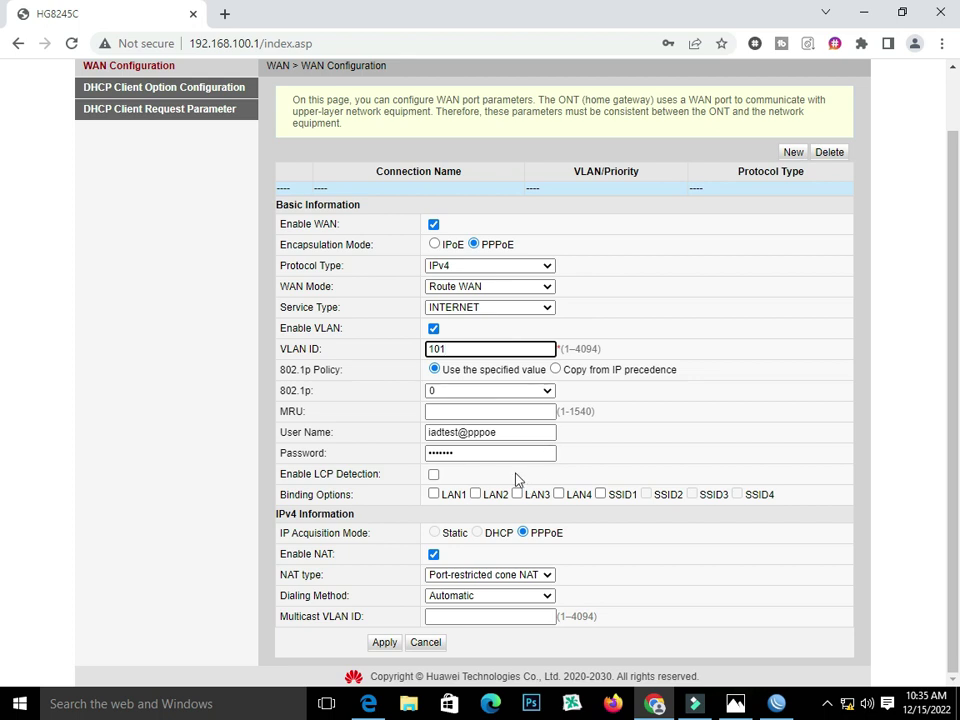
pyautogui.moveTo(510, 433); pyautogui.dragTo(264, 435)
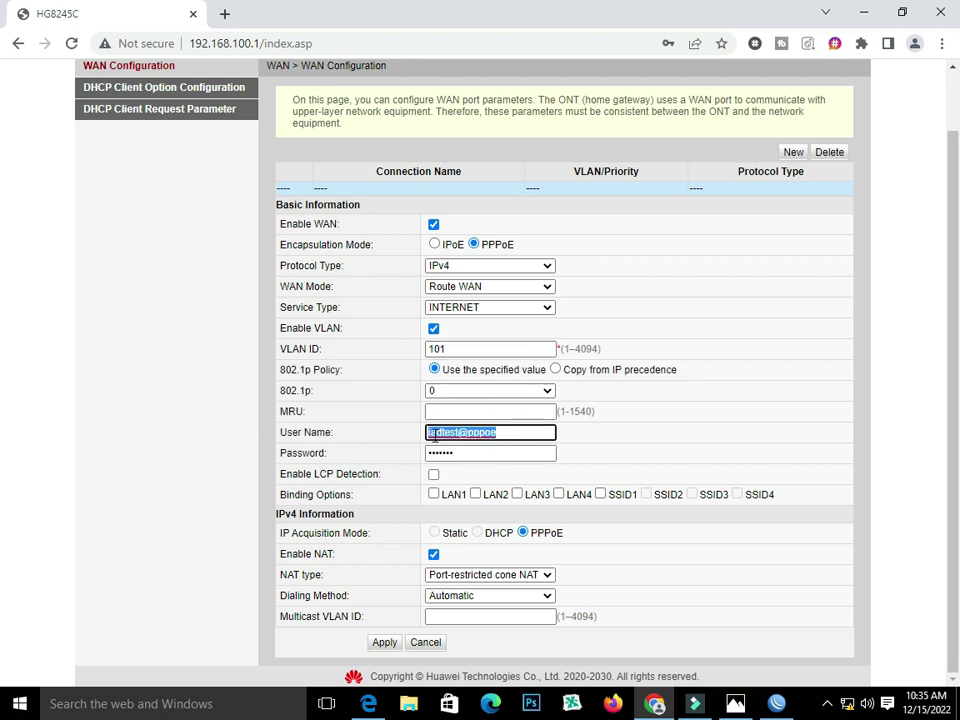
pyautogui.write('PppOE')
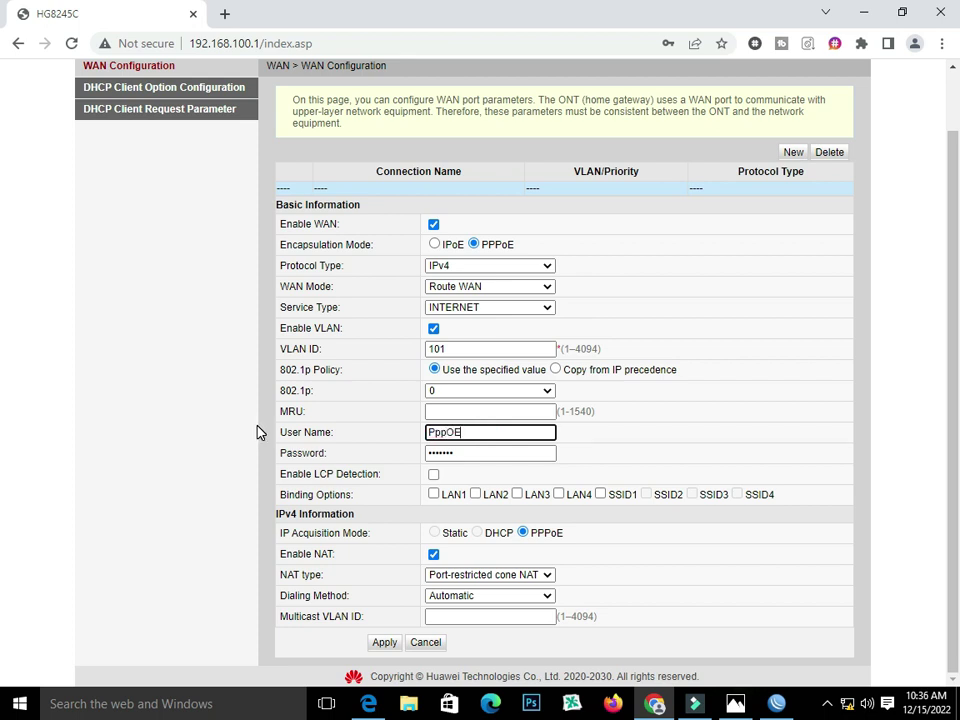
pyautogui.write('-1')
pyautogui.moveTo(471, 453); pyautogui.dragTo(193, 484)
pyautogui.write('1')
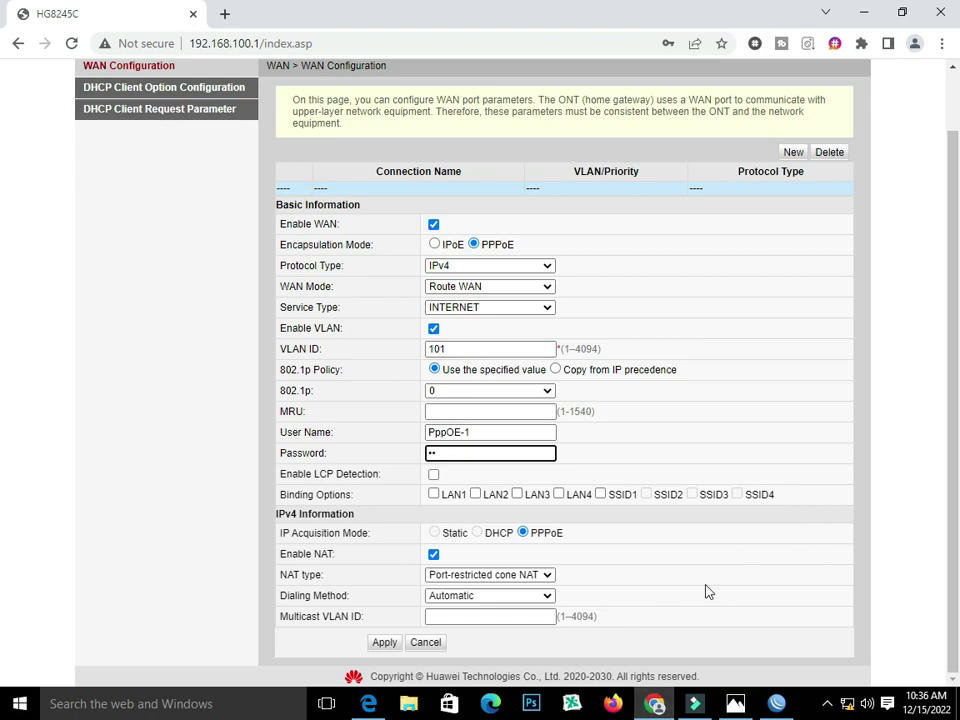
# - Bind the connection to LAN1 and SSID1 and save it
pyautogui.click(735, 703)
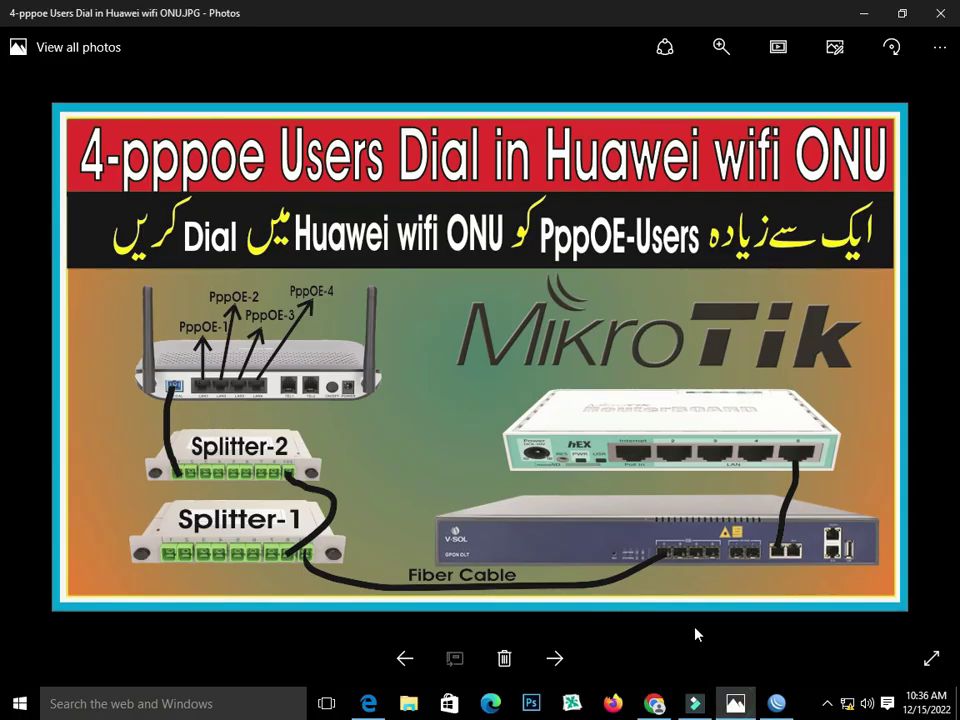
pyautogui.click(655, 703)
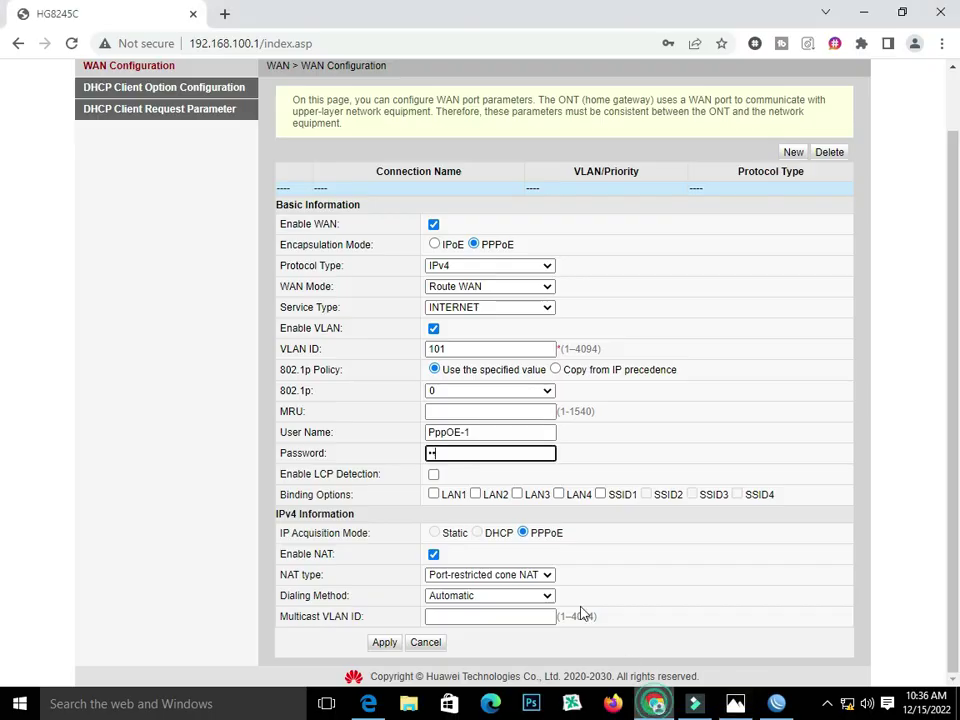
pyautogui.click(433, 495)
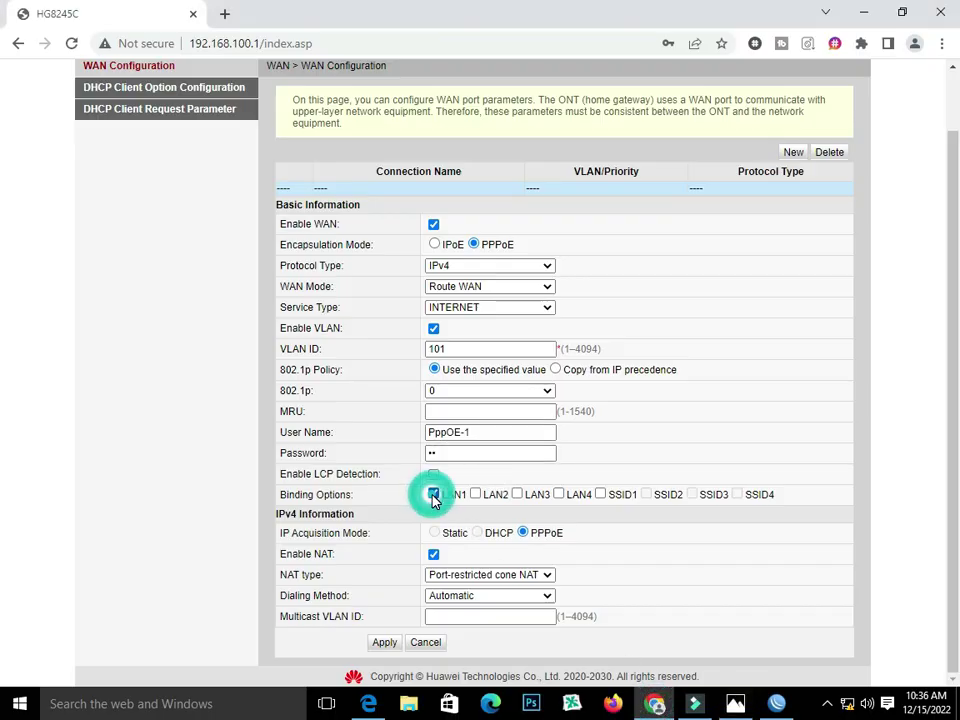
pyautogui.tripleClick(490, 436)
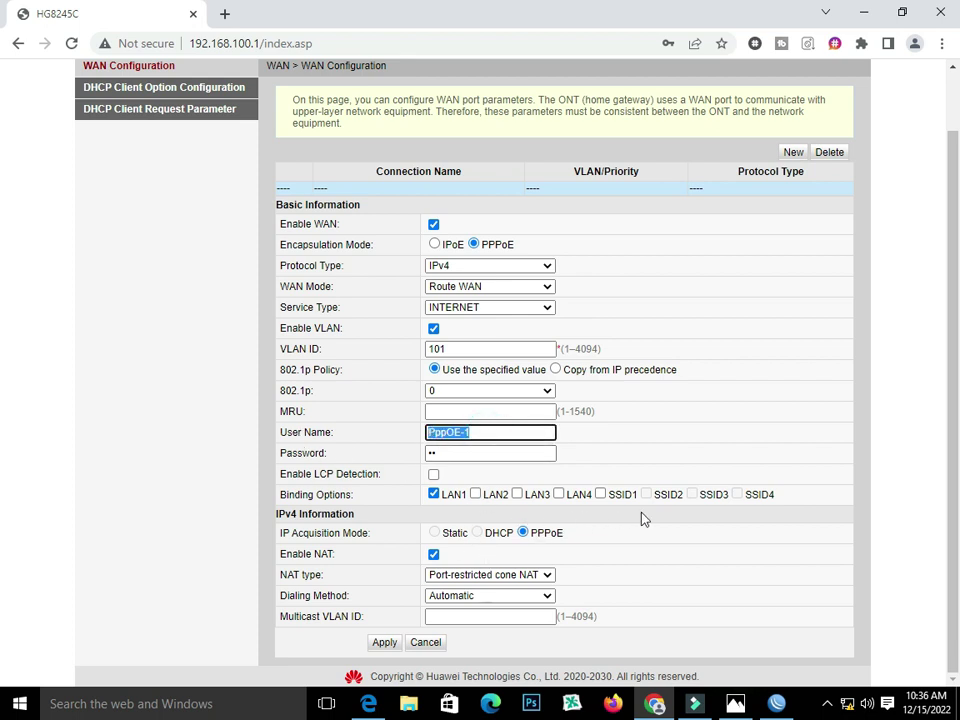
pyautogui.click(601, 495)
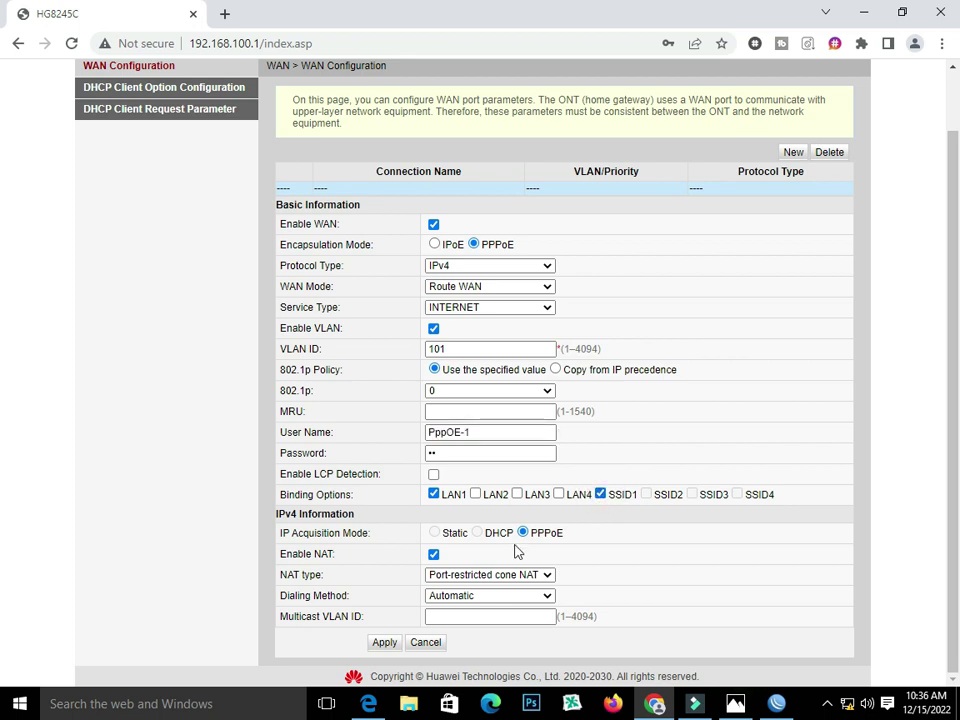
pyautogui.click(386, 643)
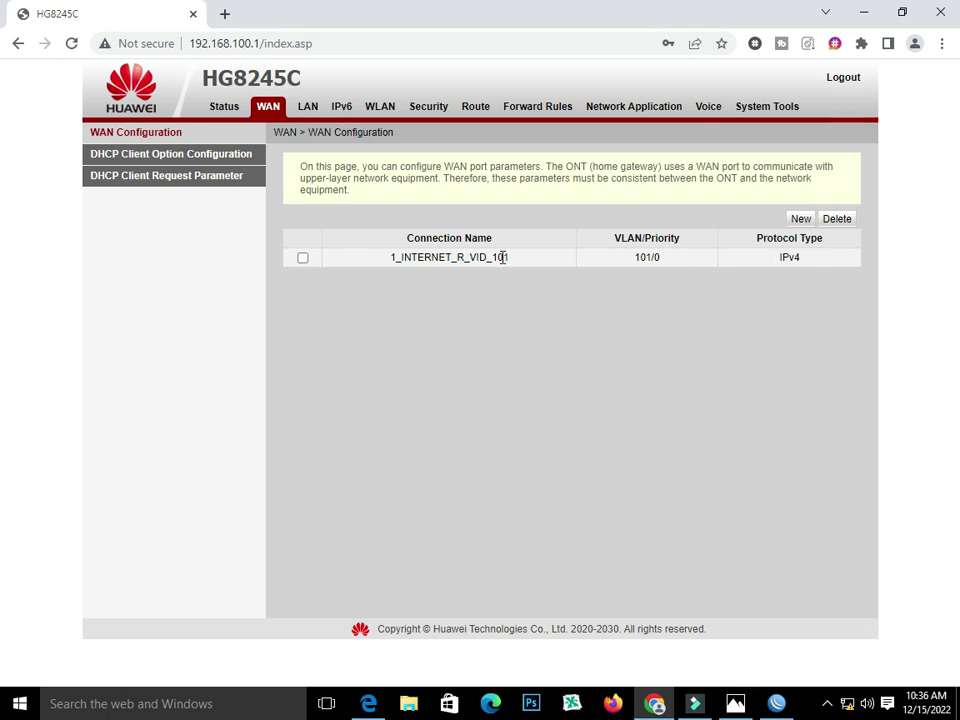
# - Start a second routed PPPoE WAN connection on VLAN 101
pyautogui.click(801, 220)
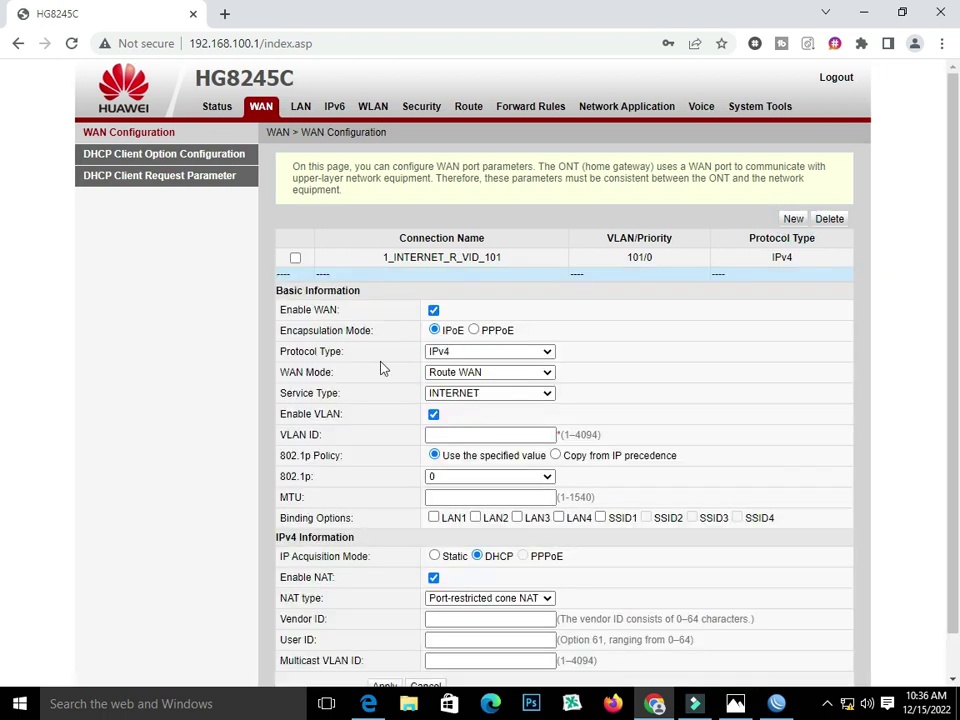
pyautogui.click(475, 330)
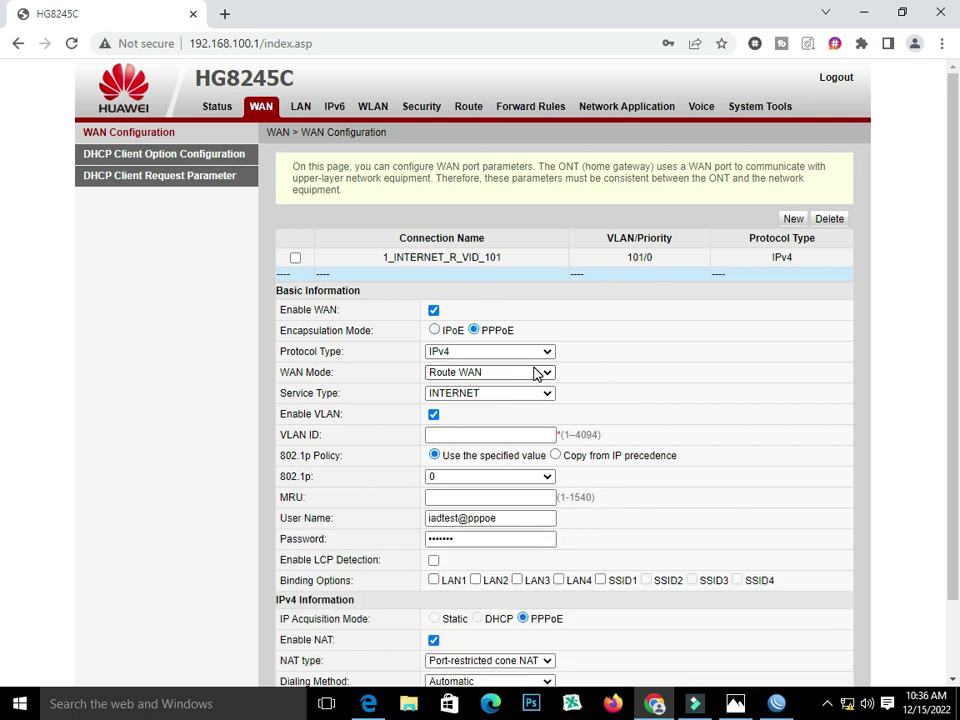
pyautogui.click(536, 372)
pyautogui.click(520, 372)
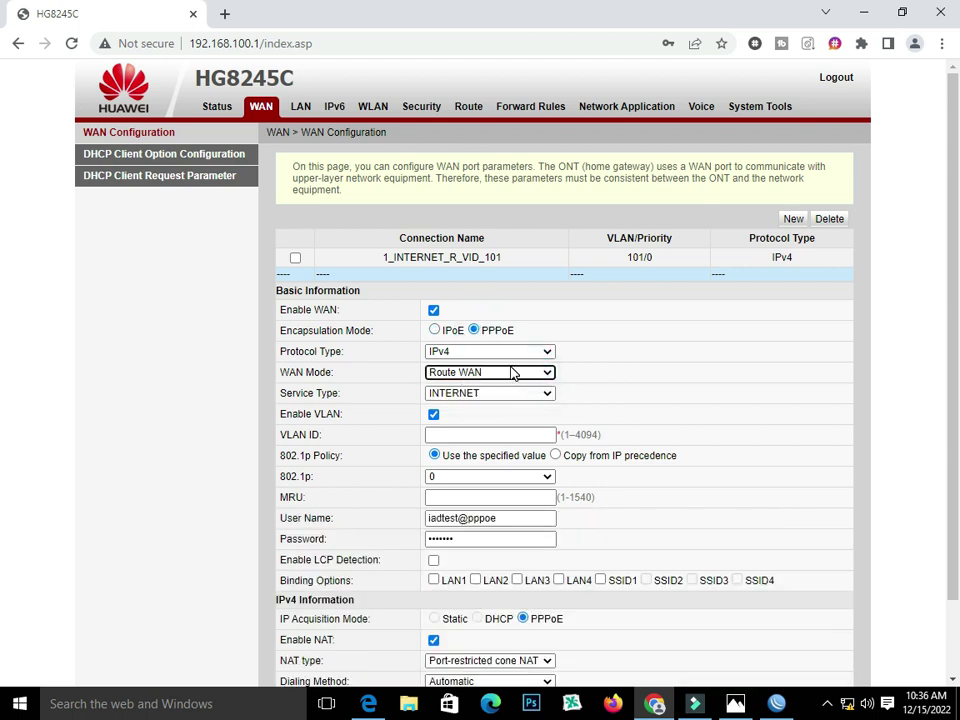
pyautogui.click(446, 434)
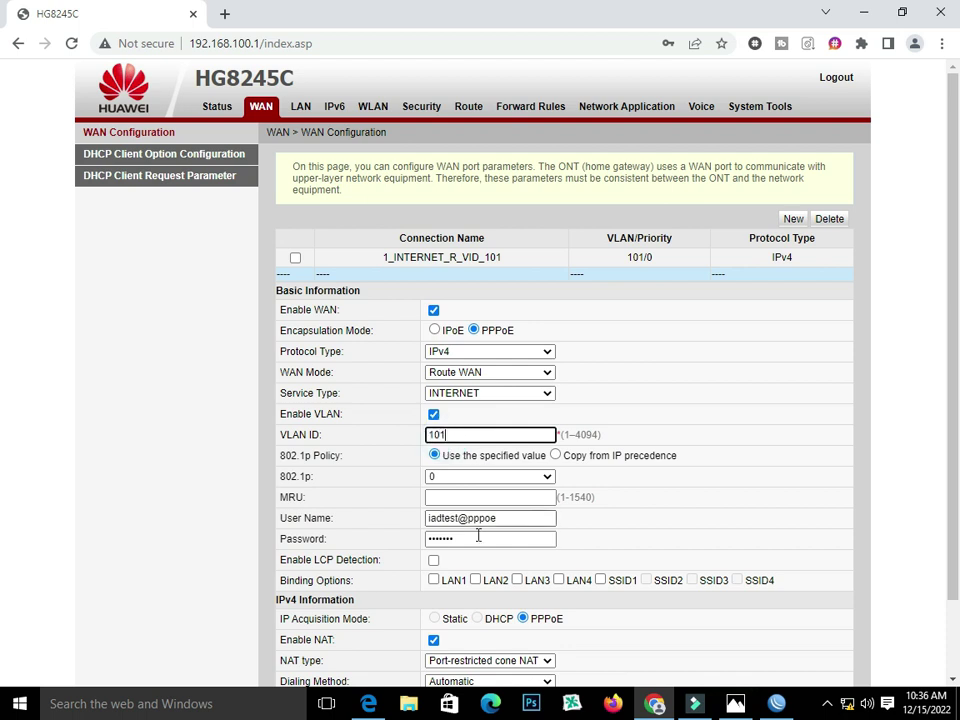
# - Delete the 'PppOE-' text mistakenly typed into MRU and reload the page
pyautogui.click(464, 500)
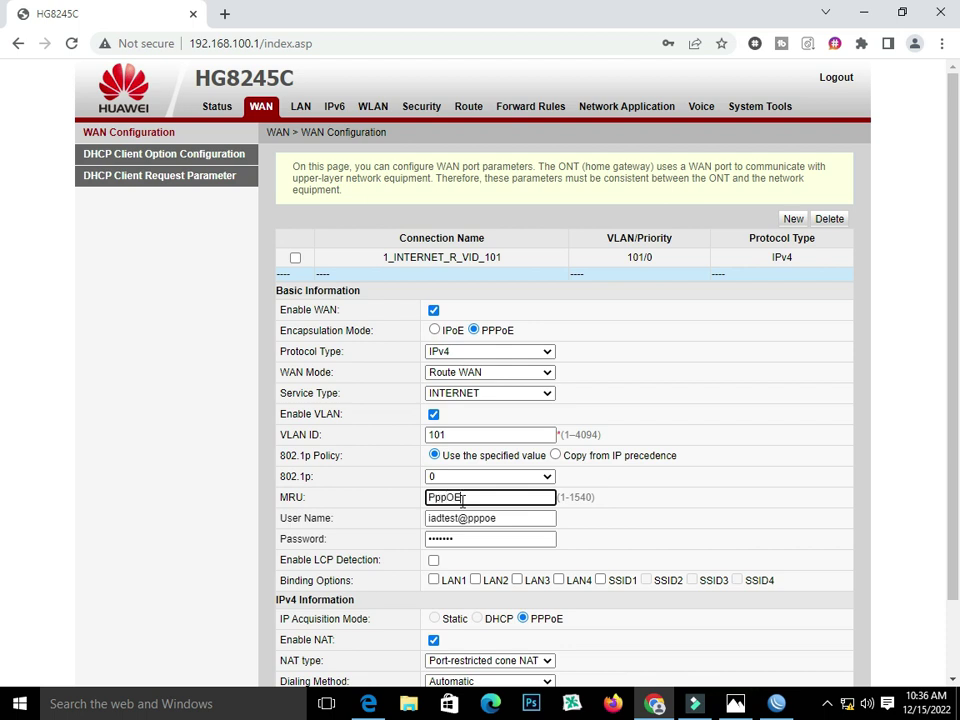
pyautogui.write('PppOE-')
pyautogui.moveTo(503, 518); pyautogui.dragTo(407, 524)
pyautogui.moveTo(498, 497); pyautogui.dragTo(403, 499)
pyautogui.press('BackSpace')
pyautogui.click(72, 45)
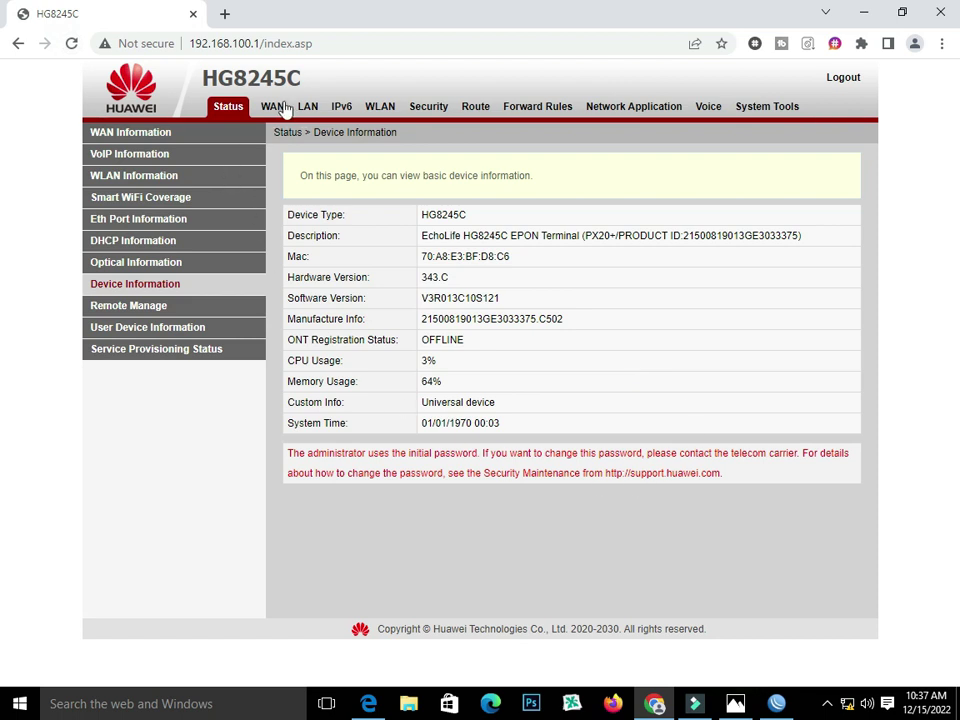
# - Start a new PPPoE connection with user name PppOE-2 and its password
pyautogui.click(280, 107)
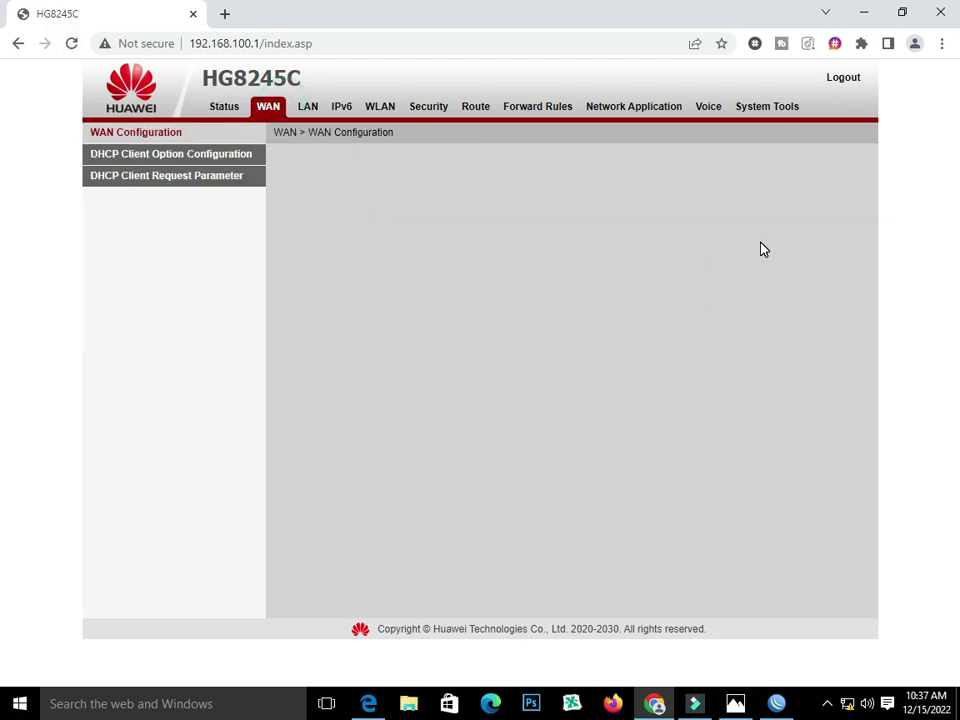
pyautogui.click(797, 217)
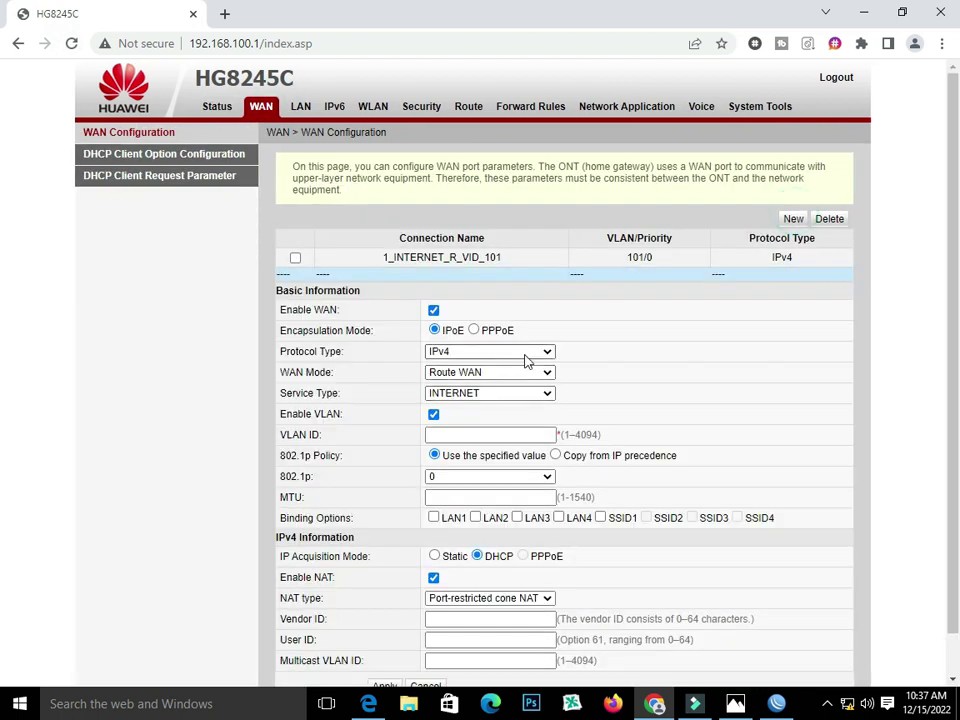
pyautogui.click(473, 329)
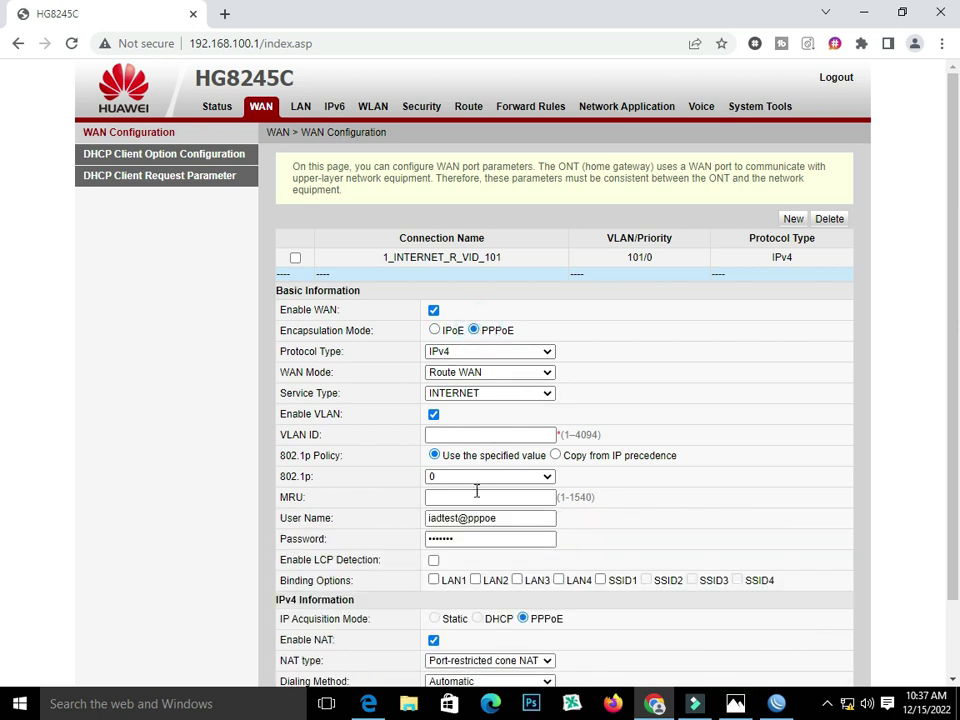
pyautogui.moveTo(510, 518); pyautogui.dragTo(357, 528)
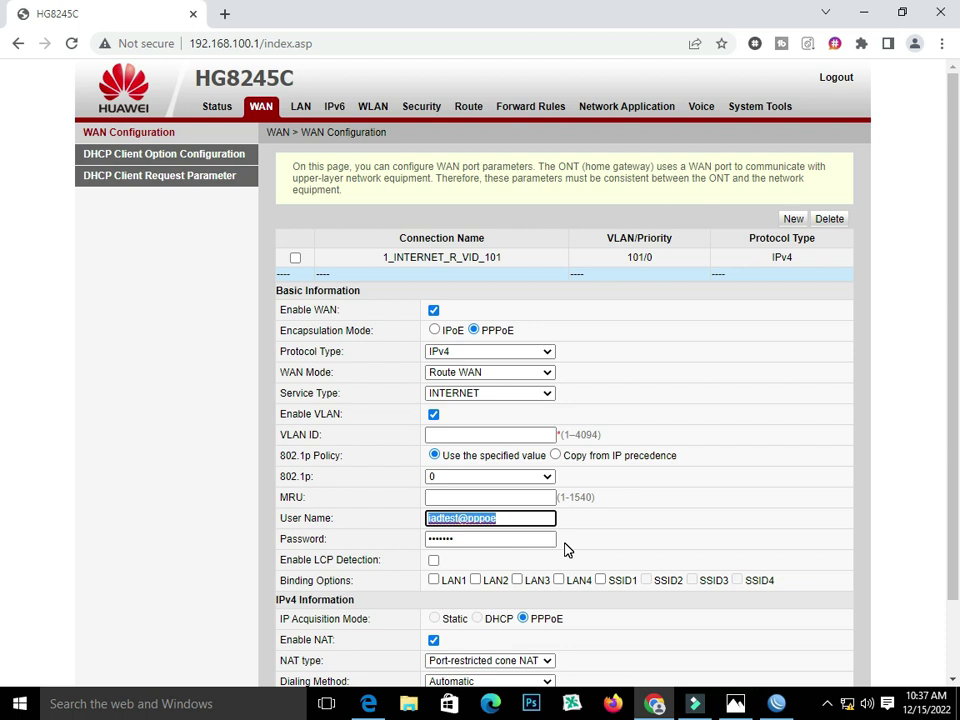
pyautogui.write('PppOE-2')
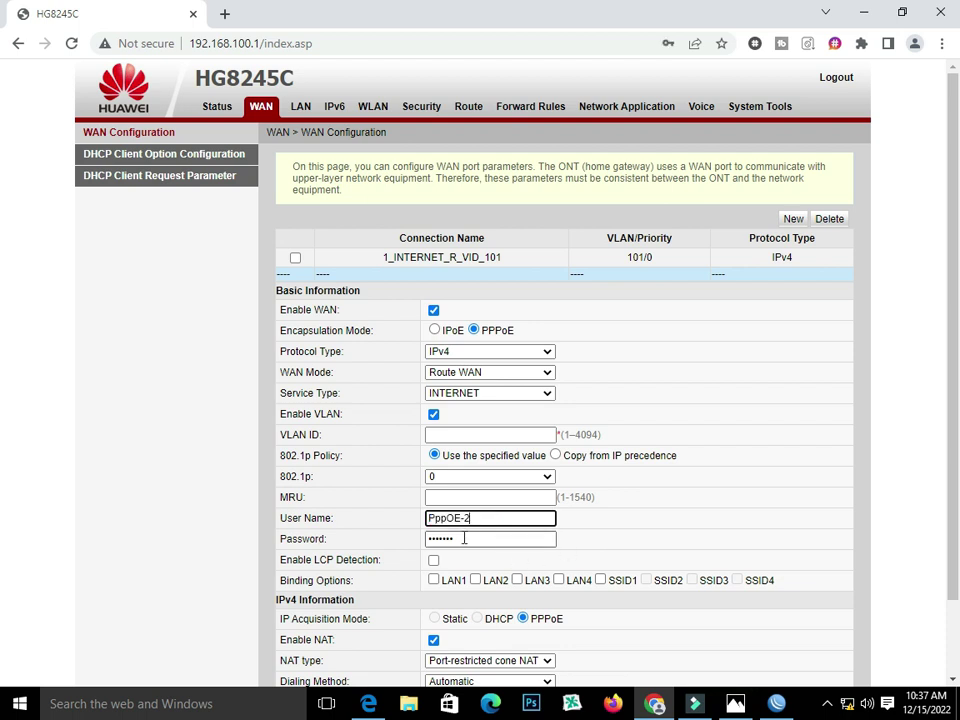
pyautogui.moveTo(458, 540); pyautogui.dragTo(246, 549)
pyautogui.write('pp')
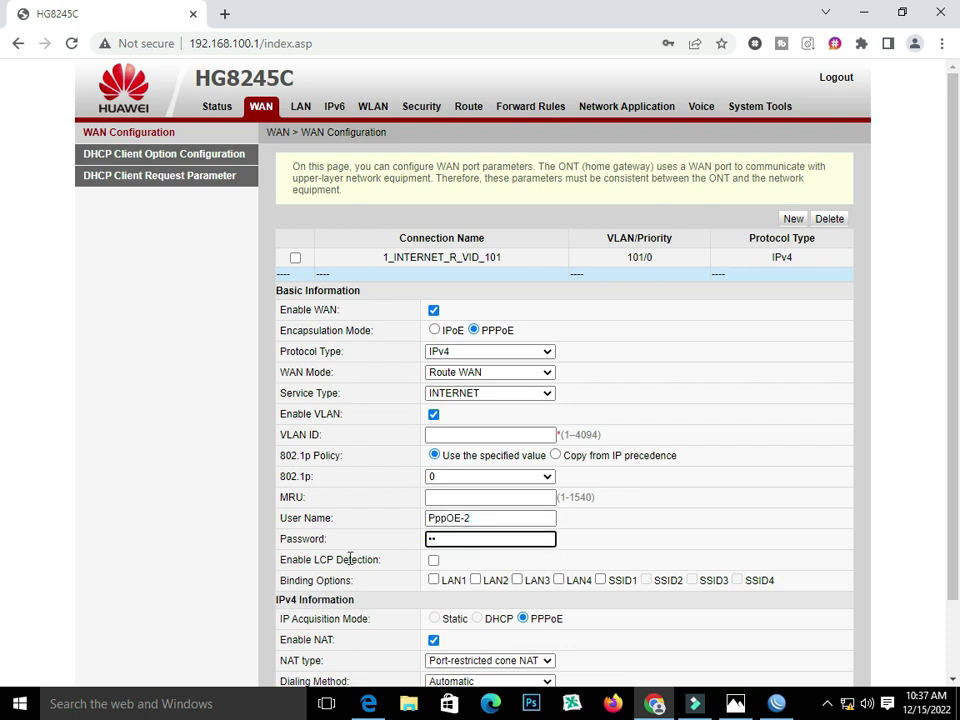
# - Bind it to LAN2, enter VLAN ID 101 after the warning, and save it
pyautogui.scroll(-1, 478, 557)
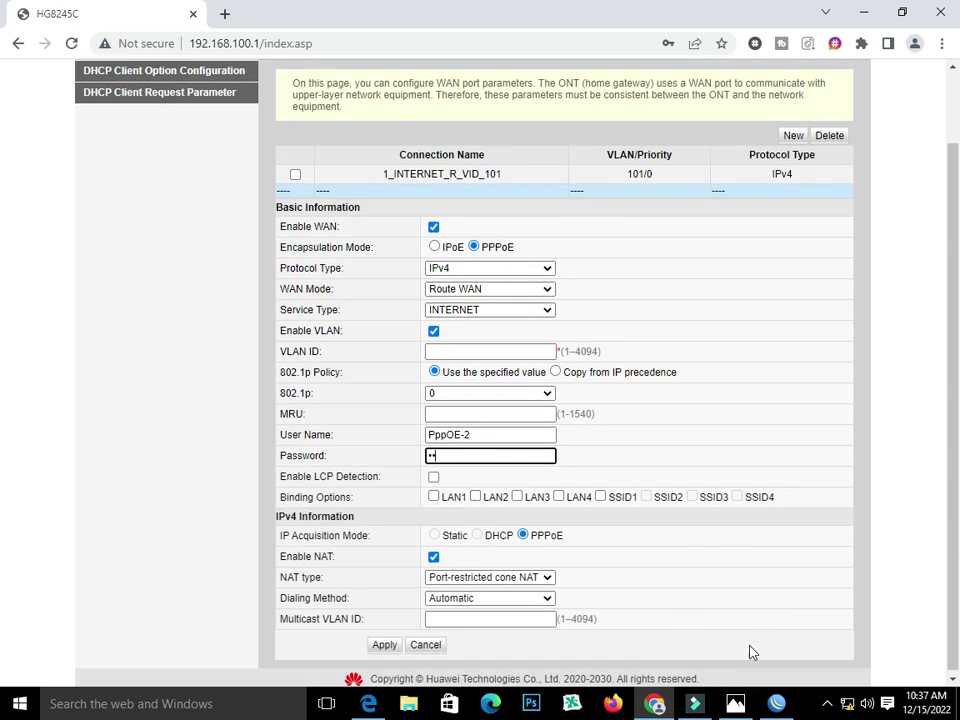
pyautogui.click(733, 704)
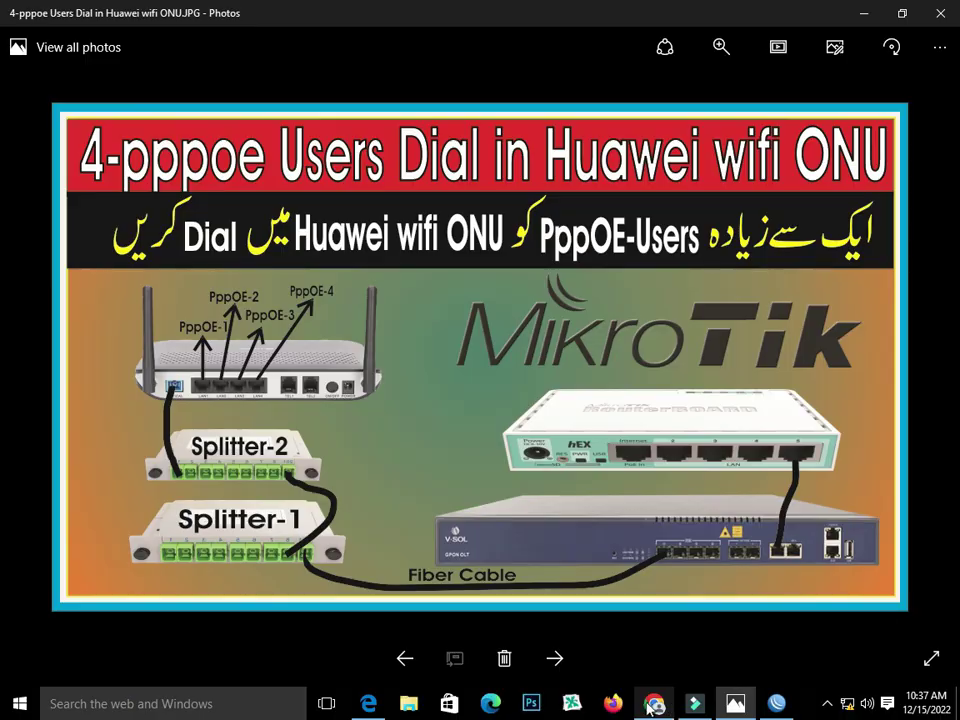
pyautogui.click(652, 706)
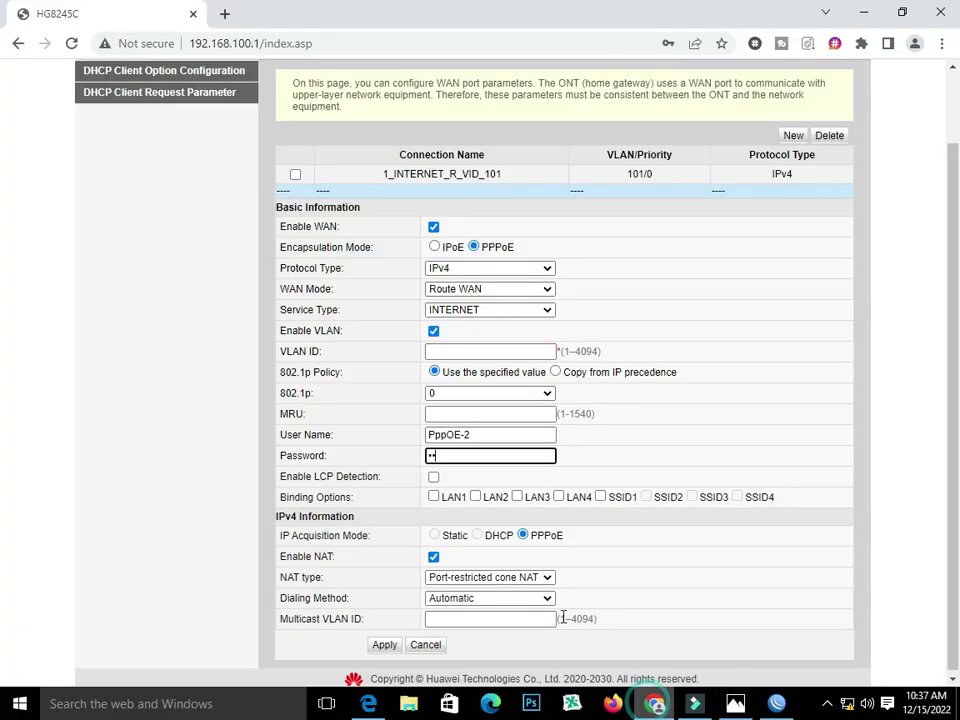
pyautogui.click(476, 497)
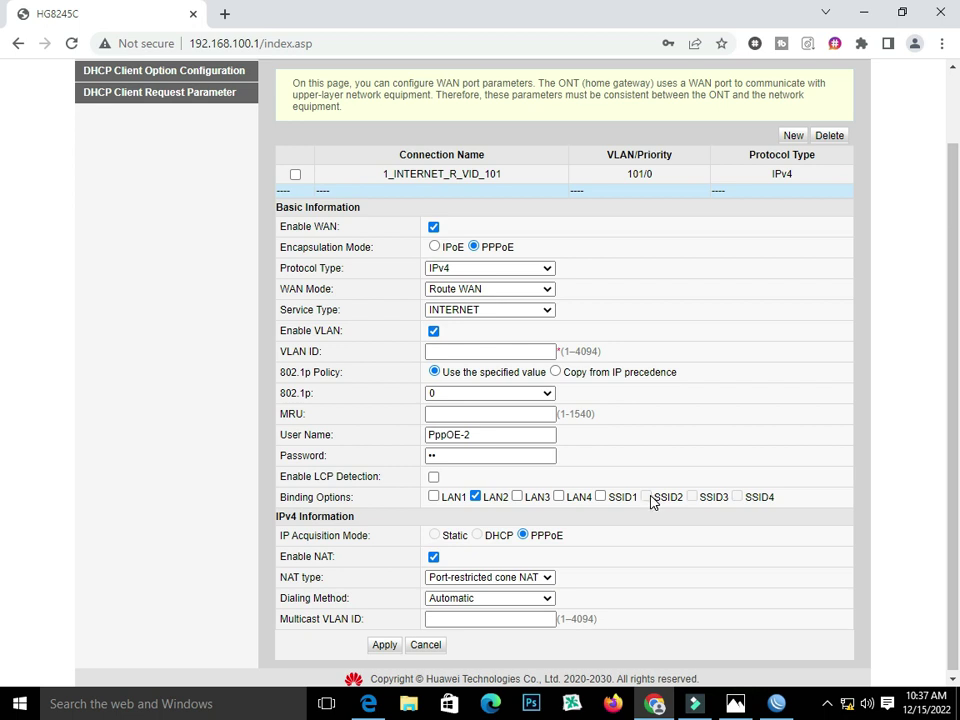
pyautogui.scroll(-1, 546, 598)
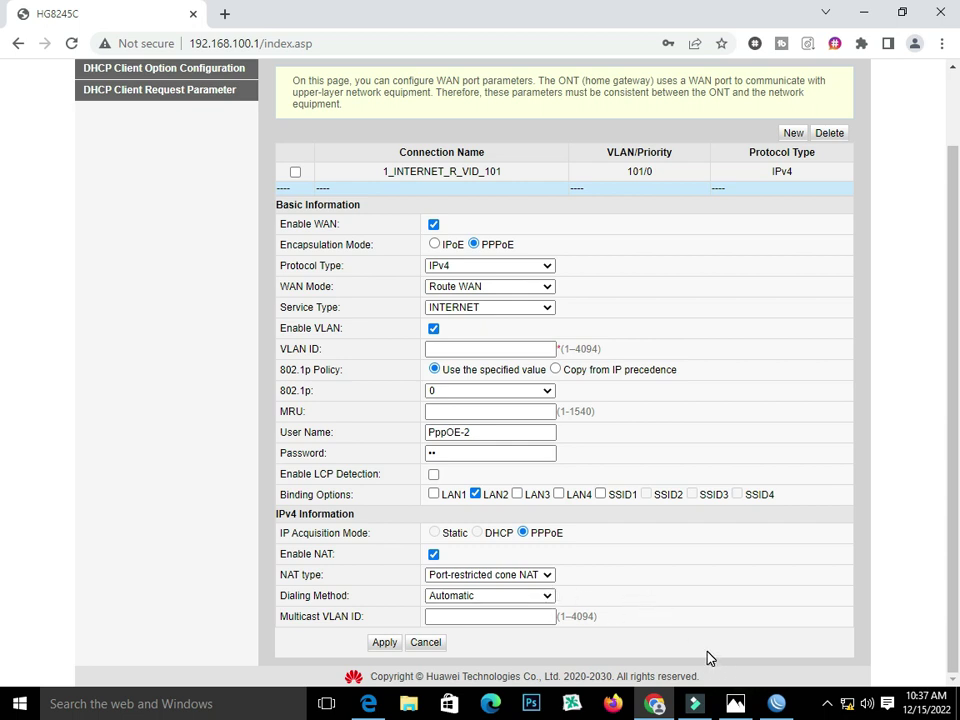
pyautogui.click(384, 643)
pyautogui.click(613, 134)
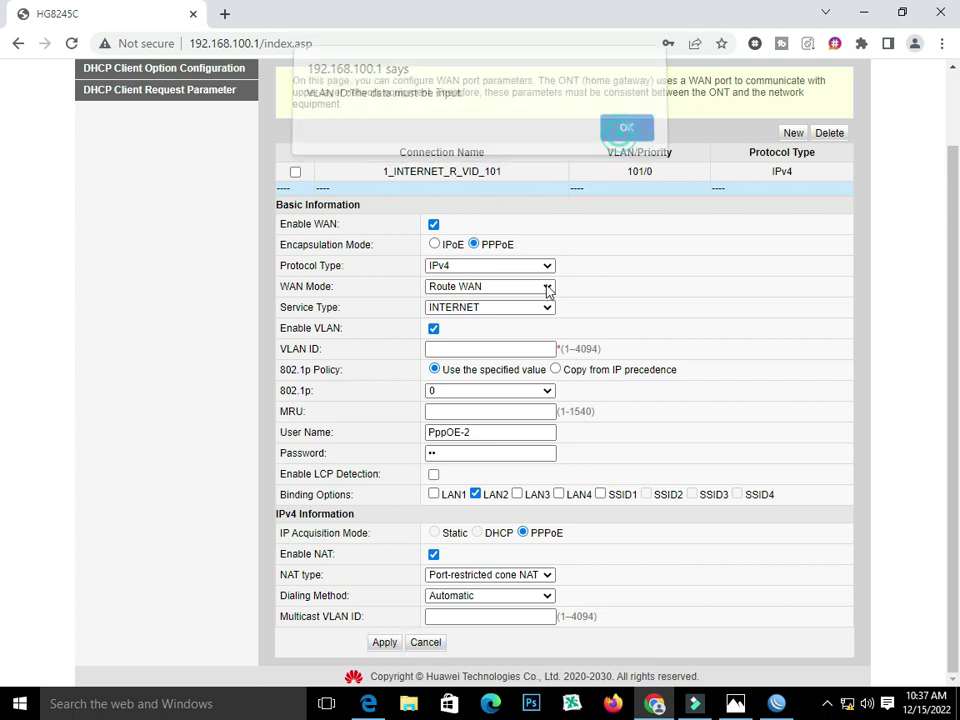
pyautogui.click(473, 349)
pyautogui.write('101')
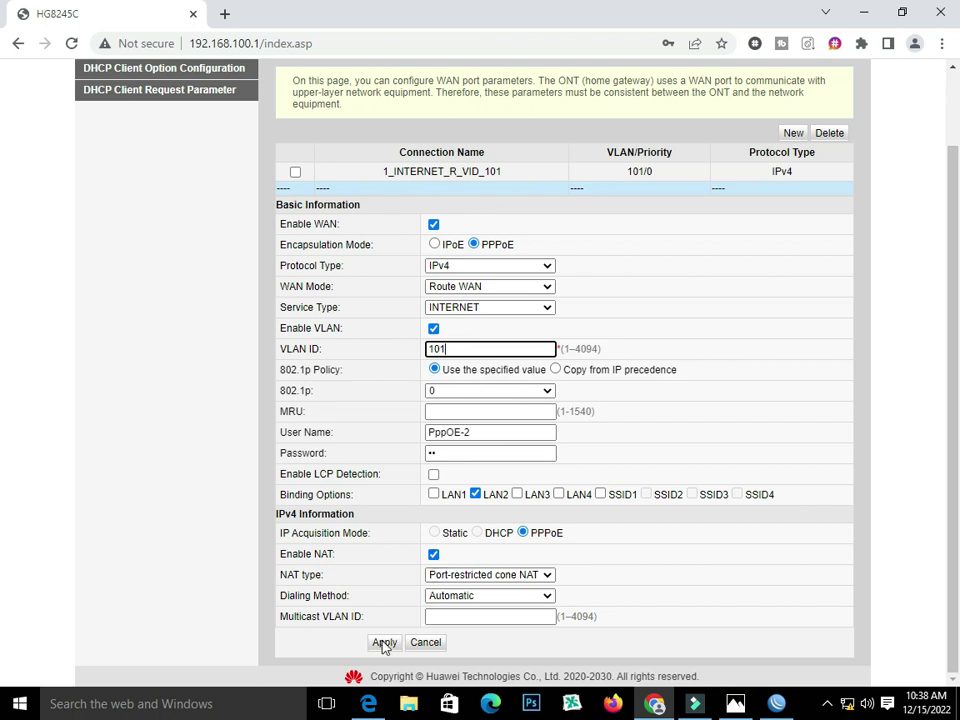
pyautogui.click(384, 643)
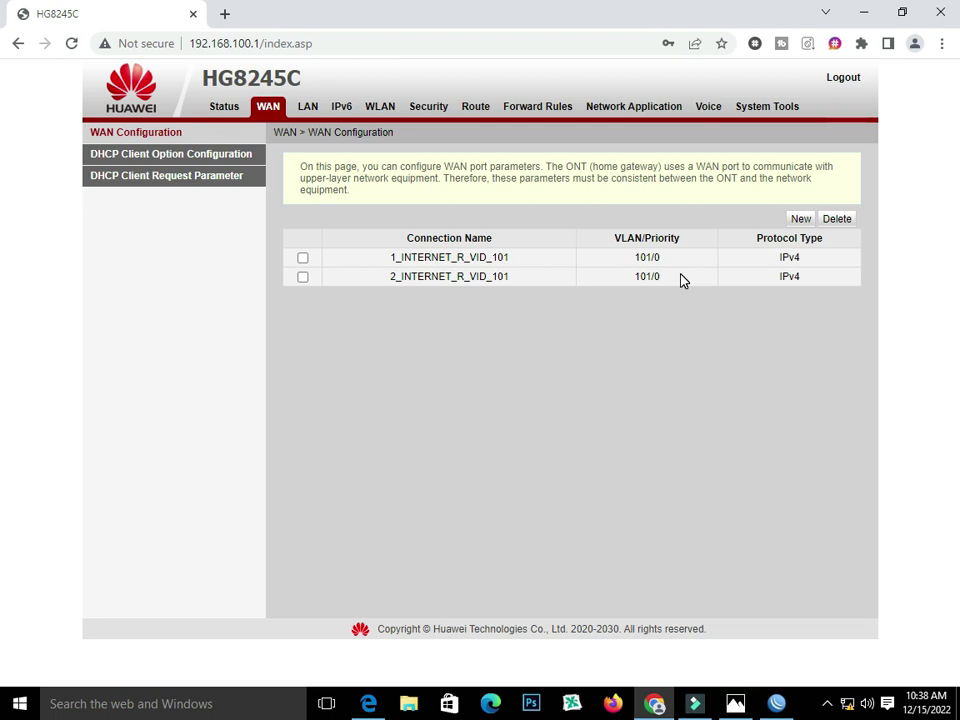
pyautogui.click(799, 219)
# - Set the new connection to PPPoE on VLAN 101 with user PppOe-3 and its password
pyautogui.click(474, 349)
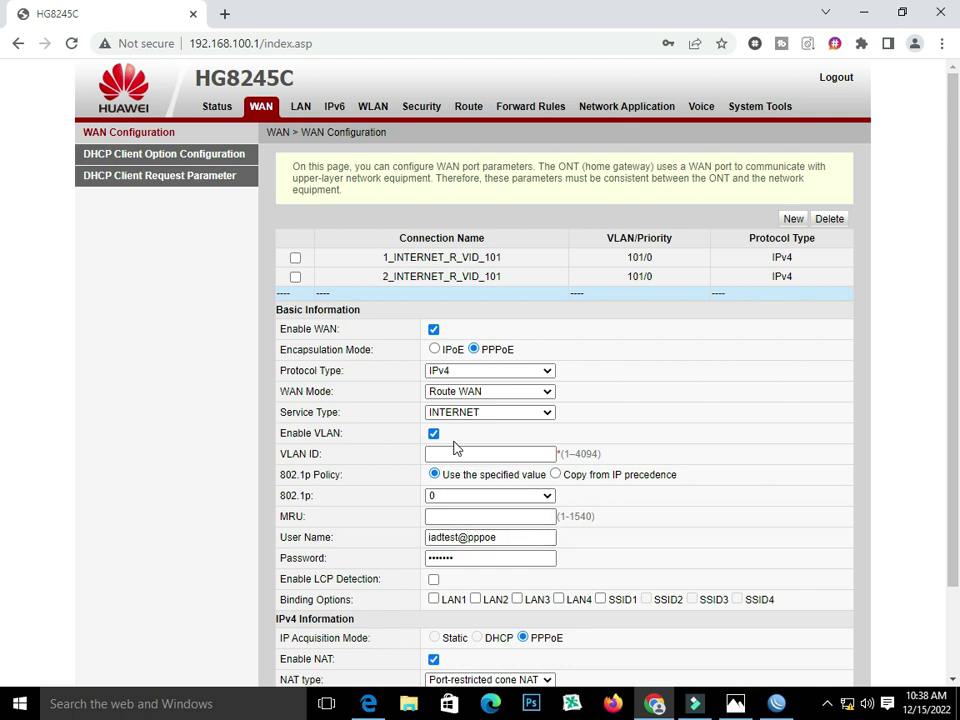
pyautogui.click(453, 455)
pyautogui.write('101')
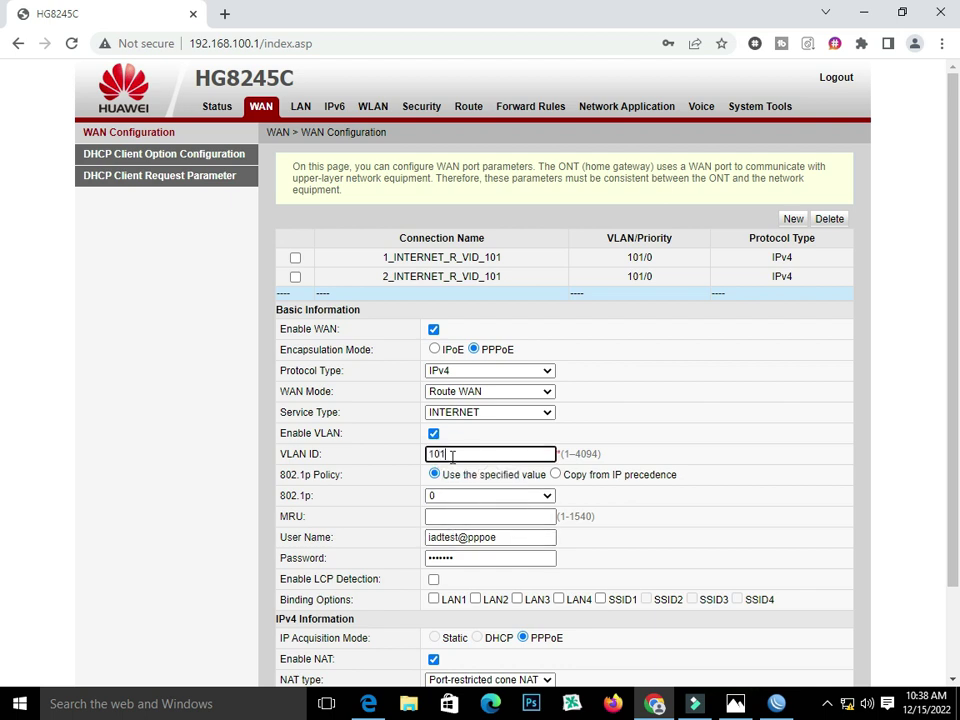
pyautogui.tripleClick(500, 538)
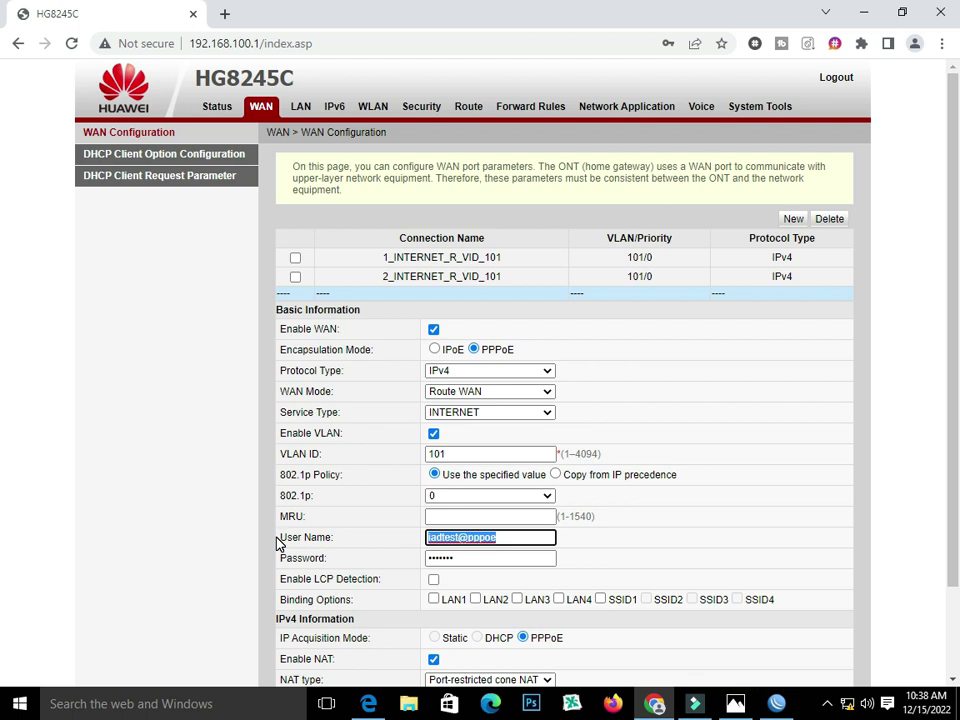
pyautogui.write('PppOe')
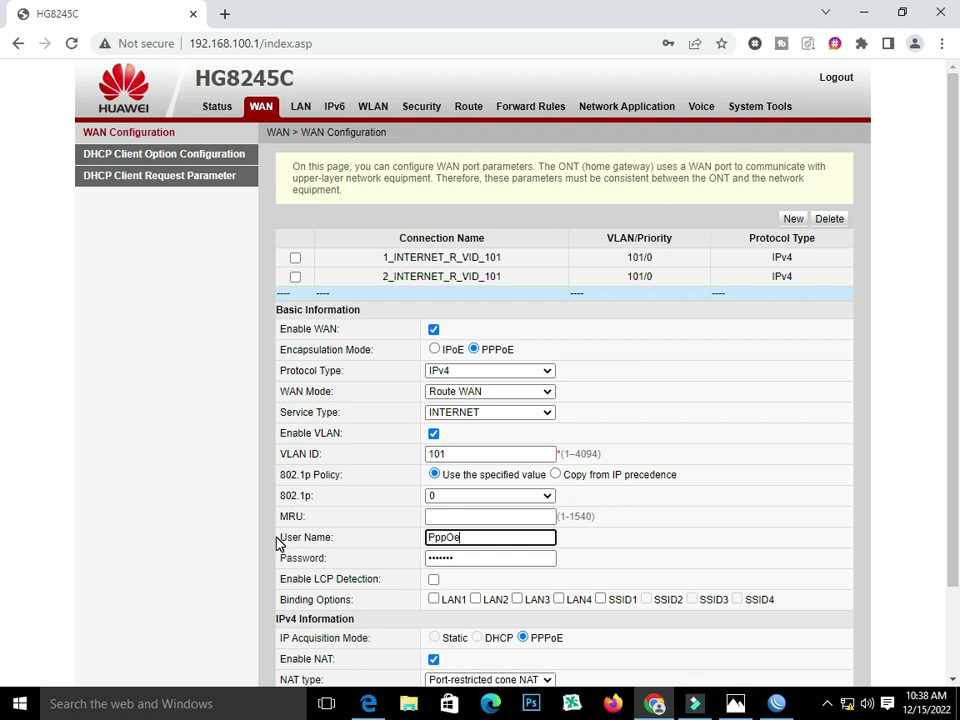
pyautogui.write('-3')
pyautogui.click(466, 557)
pyautogui.hotkey('ctrl', 'a')
pyautogui.write('P')
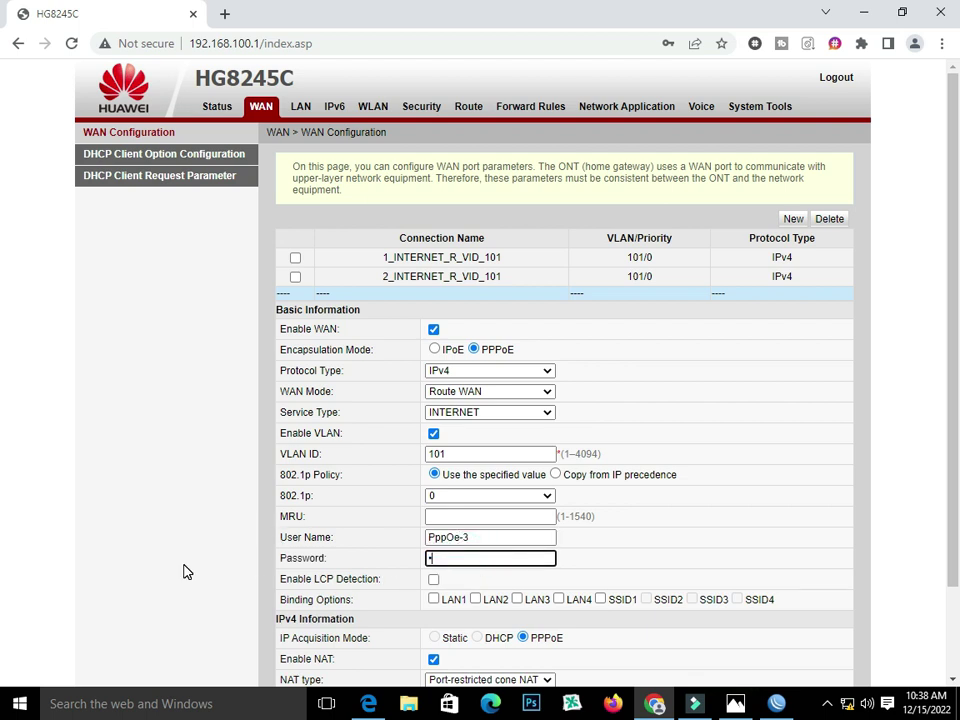
# - Bind the connection to LAN3 and save it
pyautogui.click(517, 600)
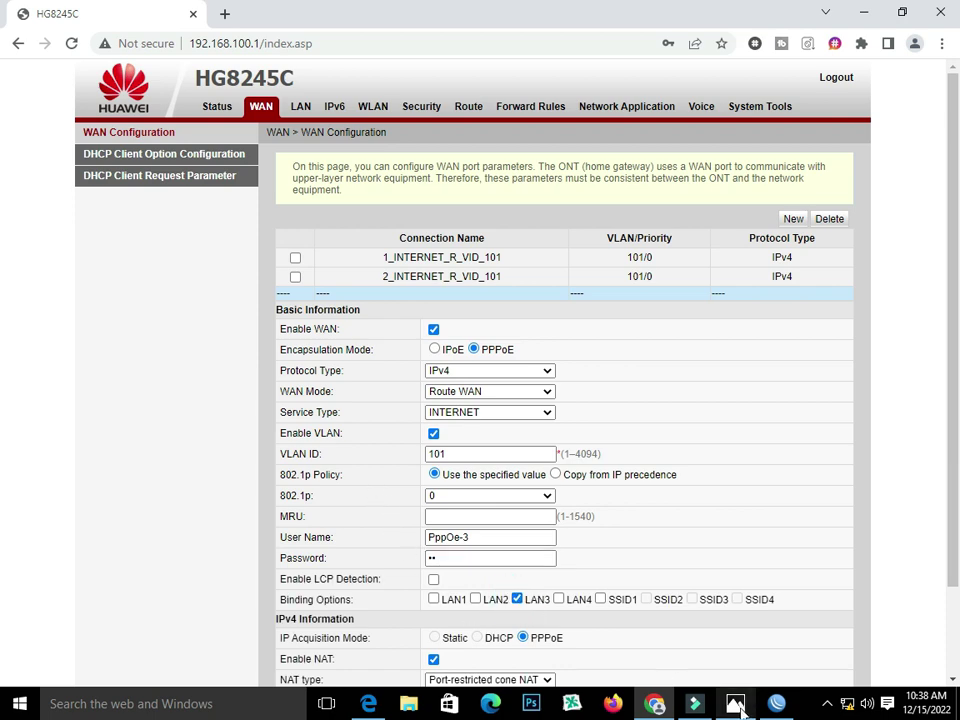
pyautogui.hotkey('alt', 'Tab')
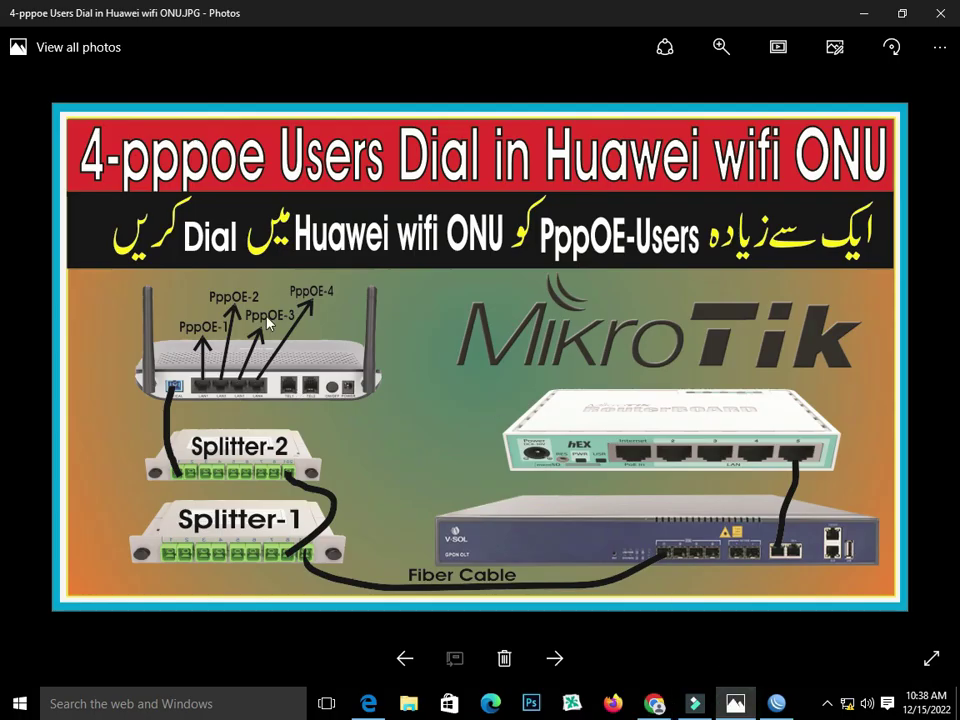
pyautogui.click(654, 703)
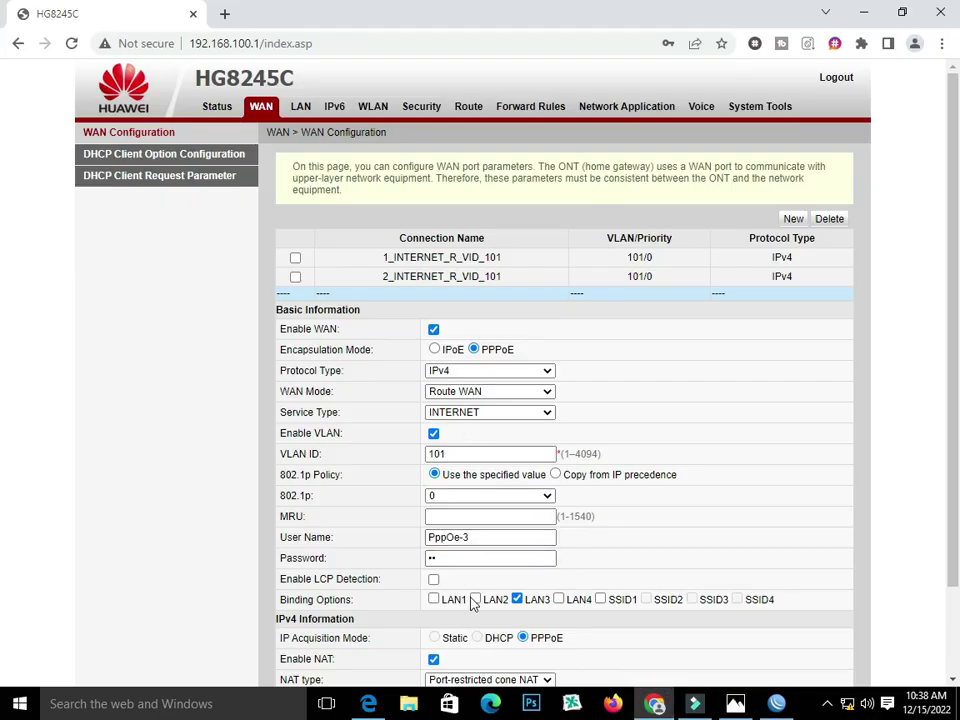
pyautogui.scroll(-2, 528, 581)
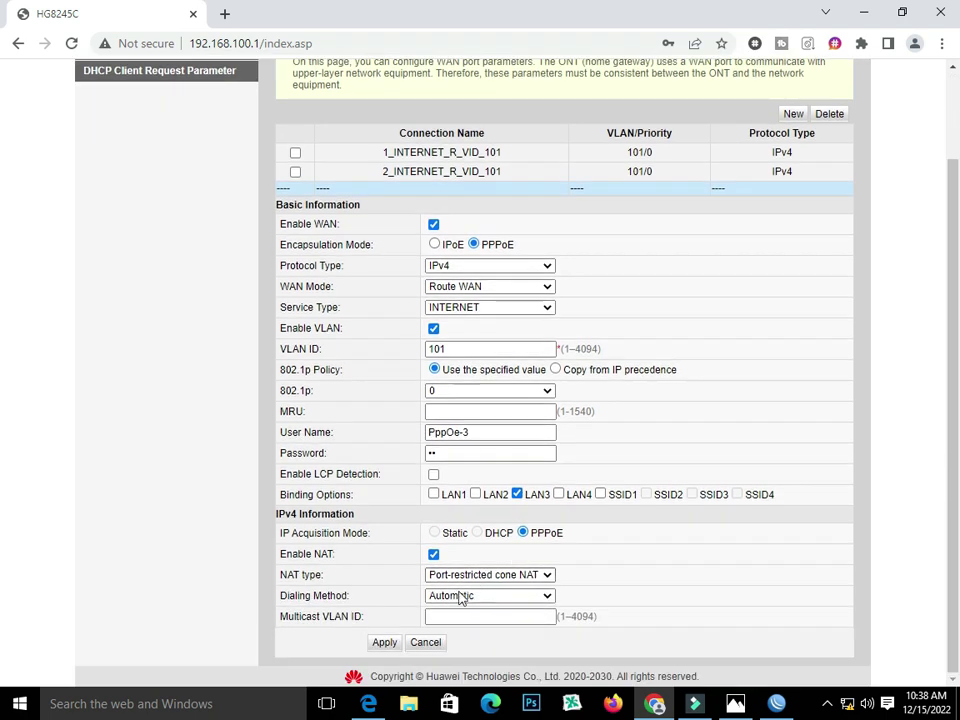
pyautogui.click(386, 644)
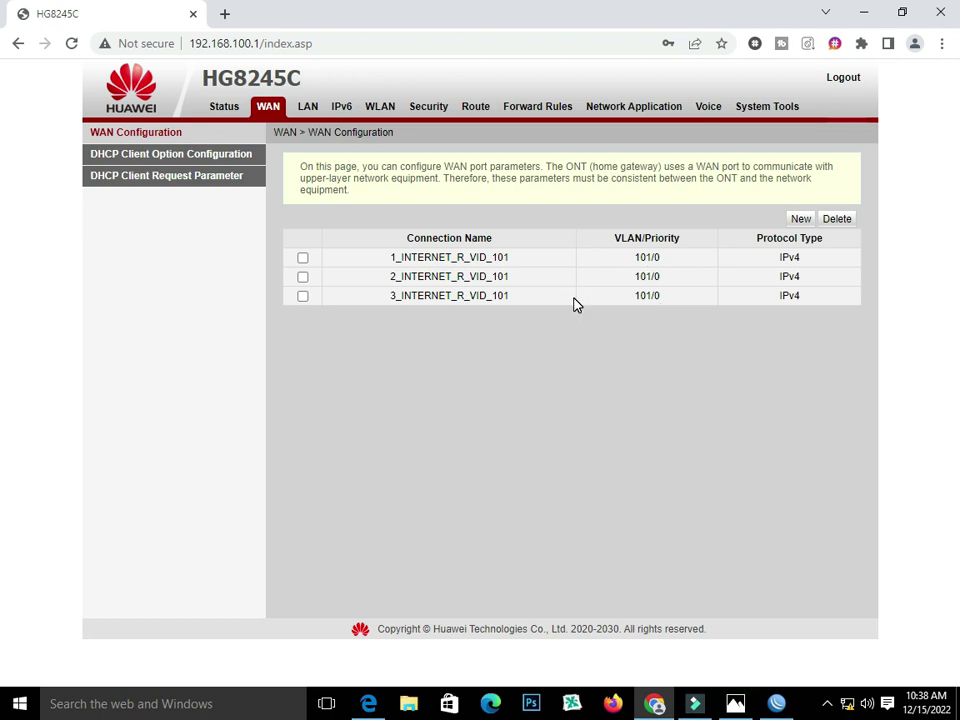
# - Create a new PPPoE WAN connection with VLAN ID 101
pyautogui.click(803, 220)
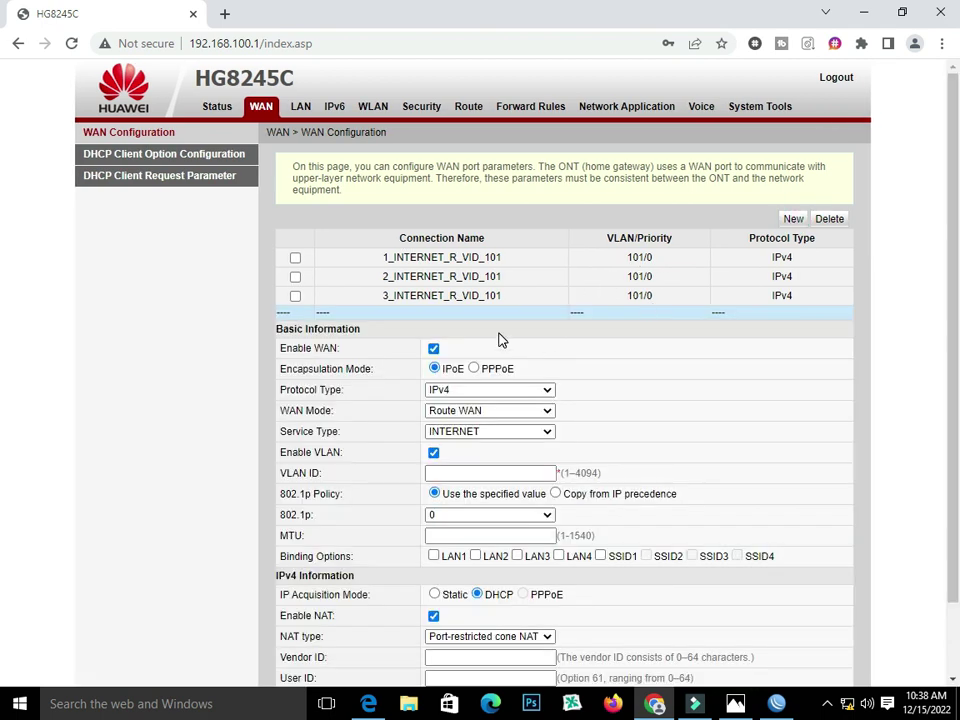
pyautogui.click(476, 369)
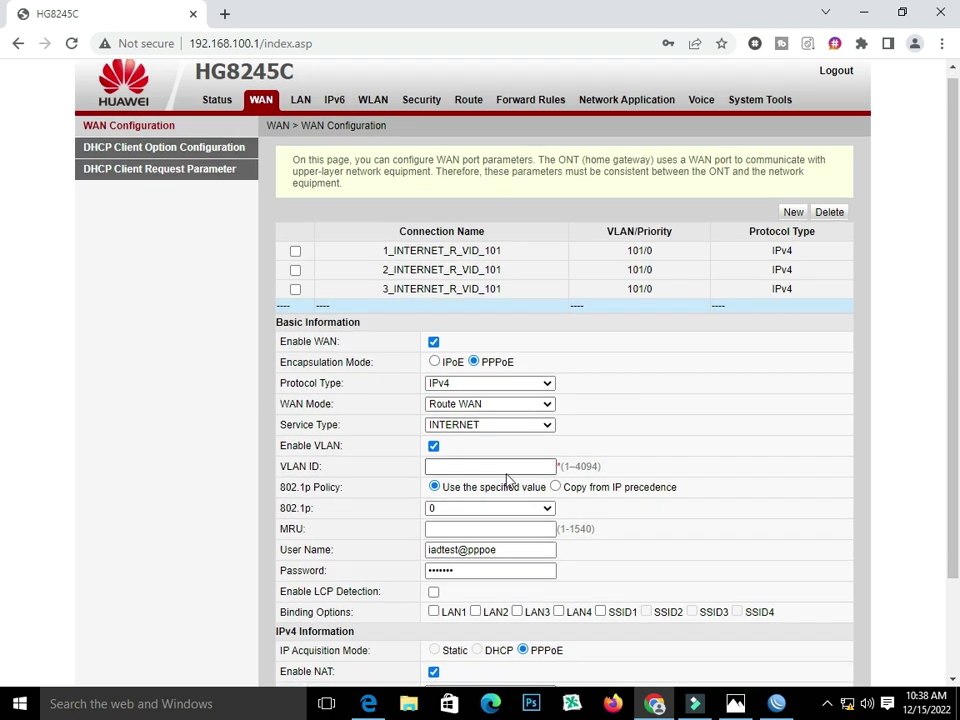
pyautogui.scroll(-3, 480, 420)
pyautogui.click(456, 348)
pyautogui.write('101')
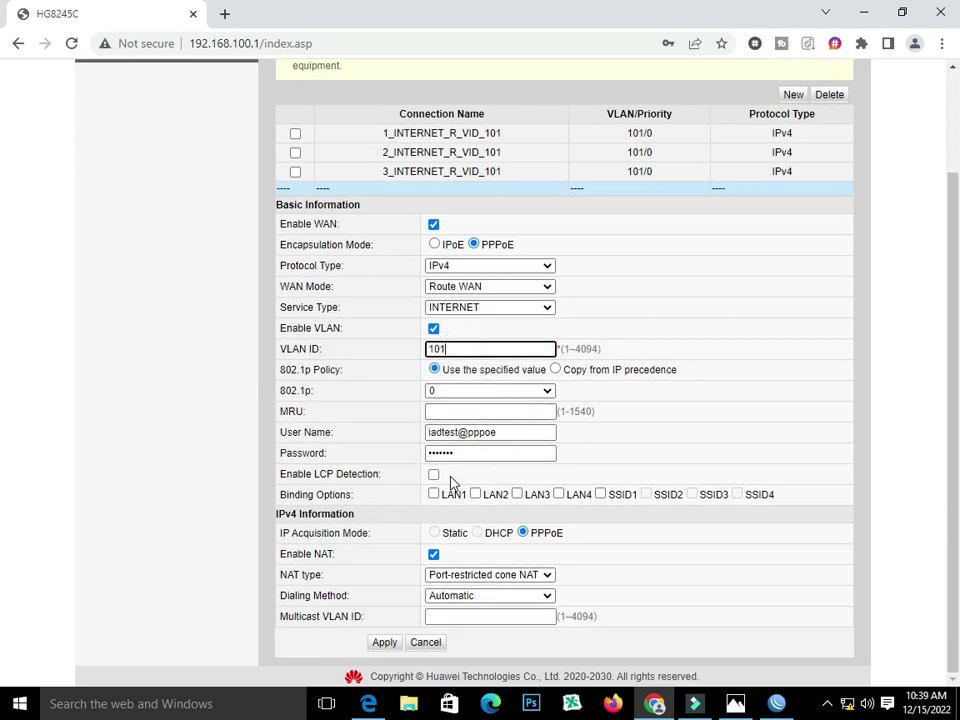
# - Replace the default user name with PppOE-4 and enter the connection password
pyautogui.moveTo(499, 432); pyautogui.dragTo(297, 432)
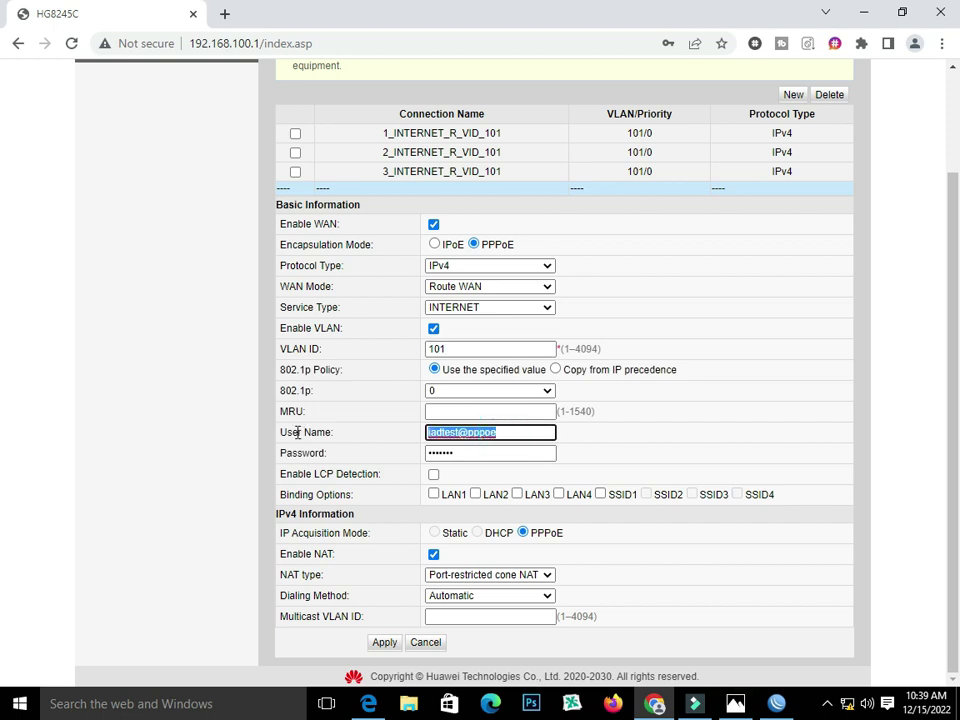
pyautogui.write('PppOE-4')
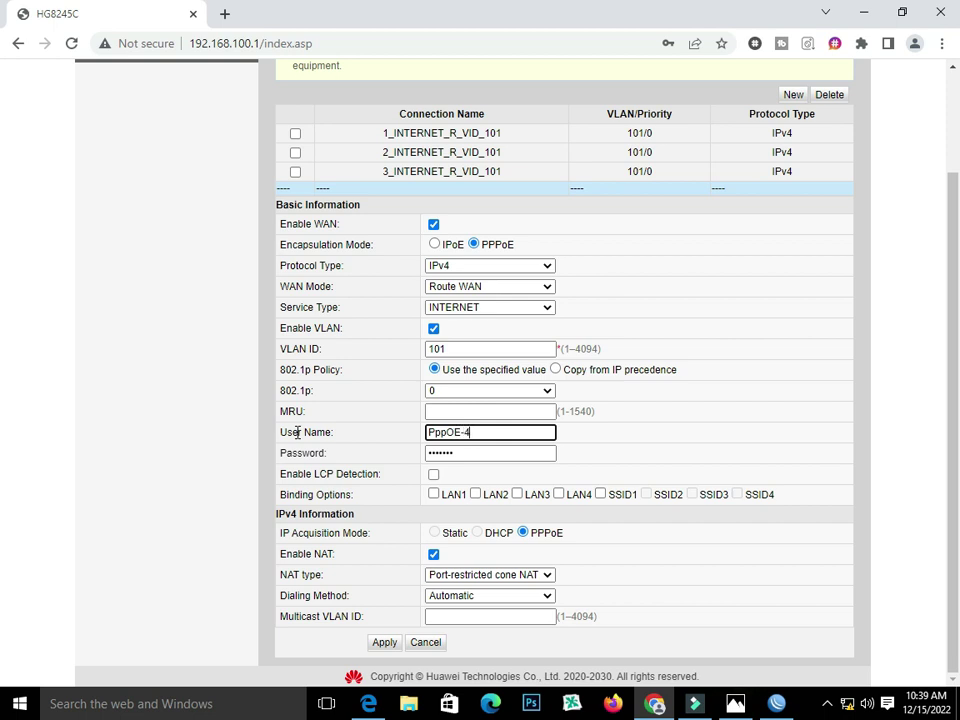
pyautogui.doubleClick(482, 452)
pyautogui.write('••')
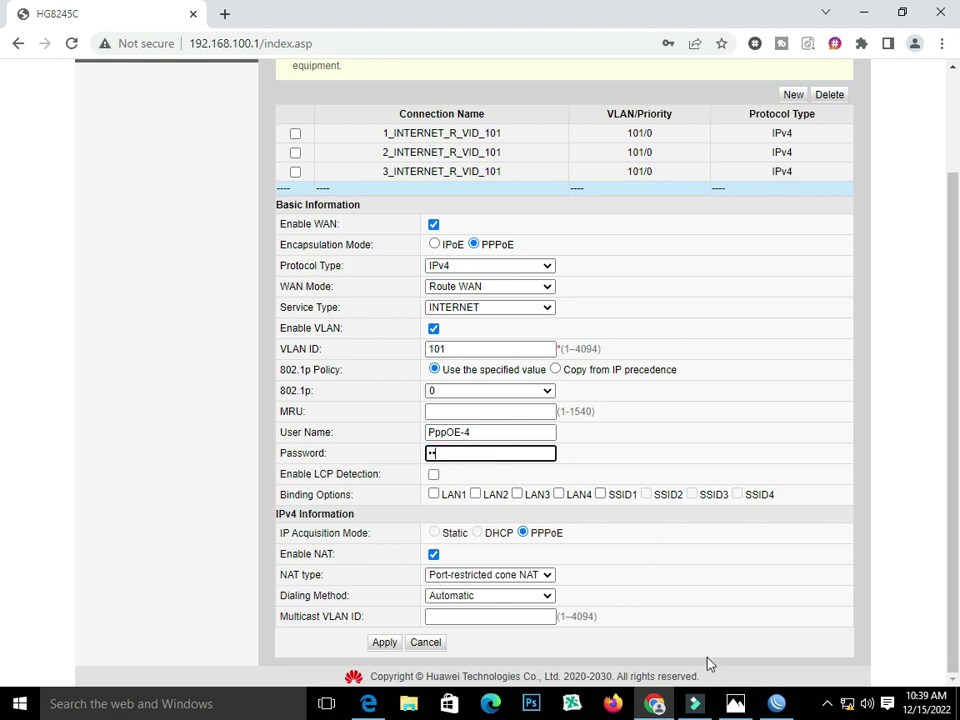
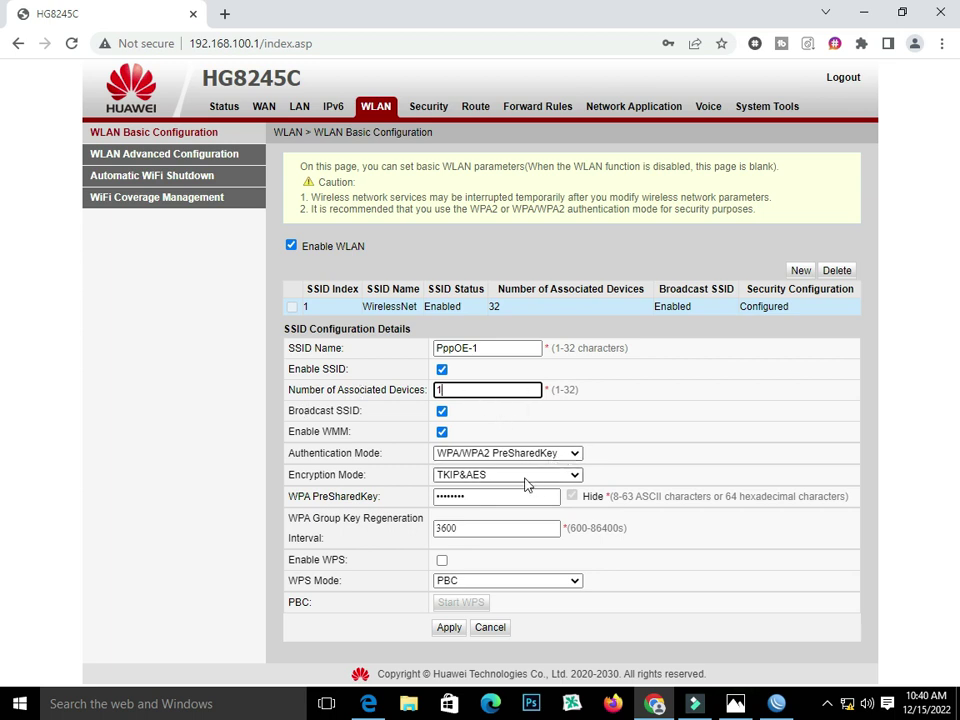
# - Replace the first SSID's pre-shared key with a new one and apply it
pyautogui.doubleClick(484, 495)
pyautogui.write('1')
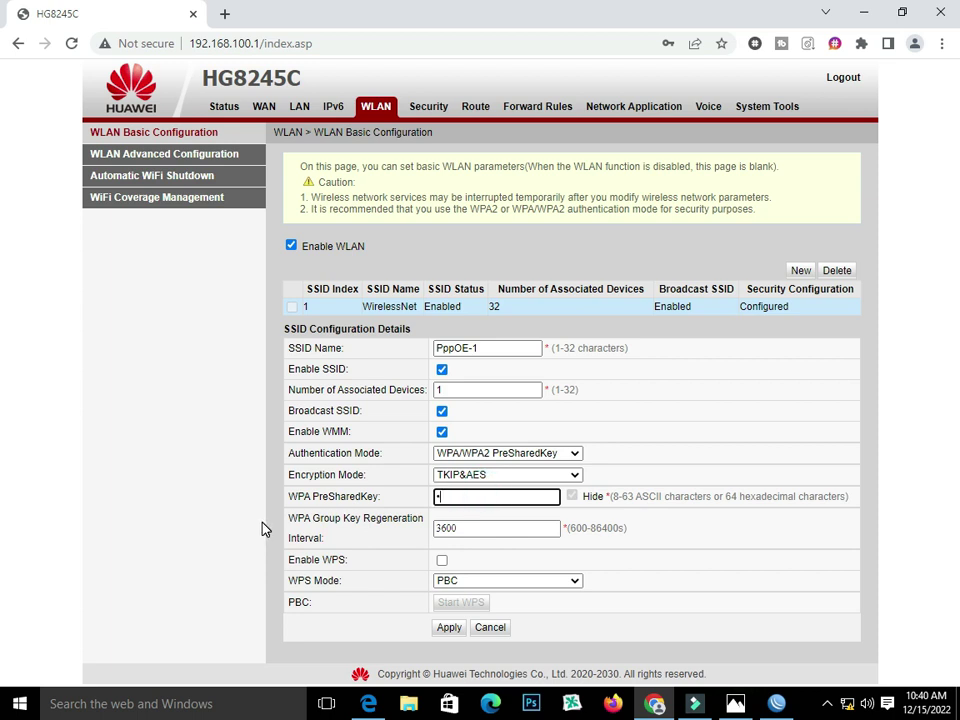
pyautogui.write('2345678')
pyautogui.click(449, 632)
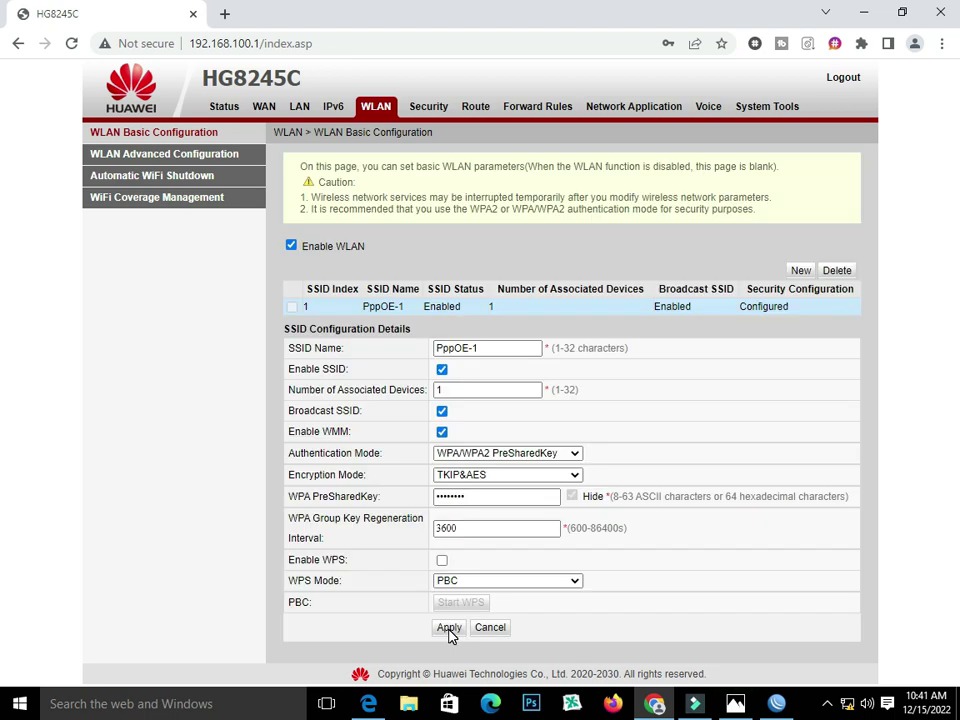
# - Start a new SSID entry and place the cursor in its name field
pyautogui.click(801, 270)
pyautogui.click(485, 362)
pyautogui.click(478, 364)
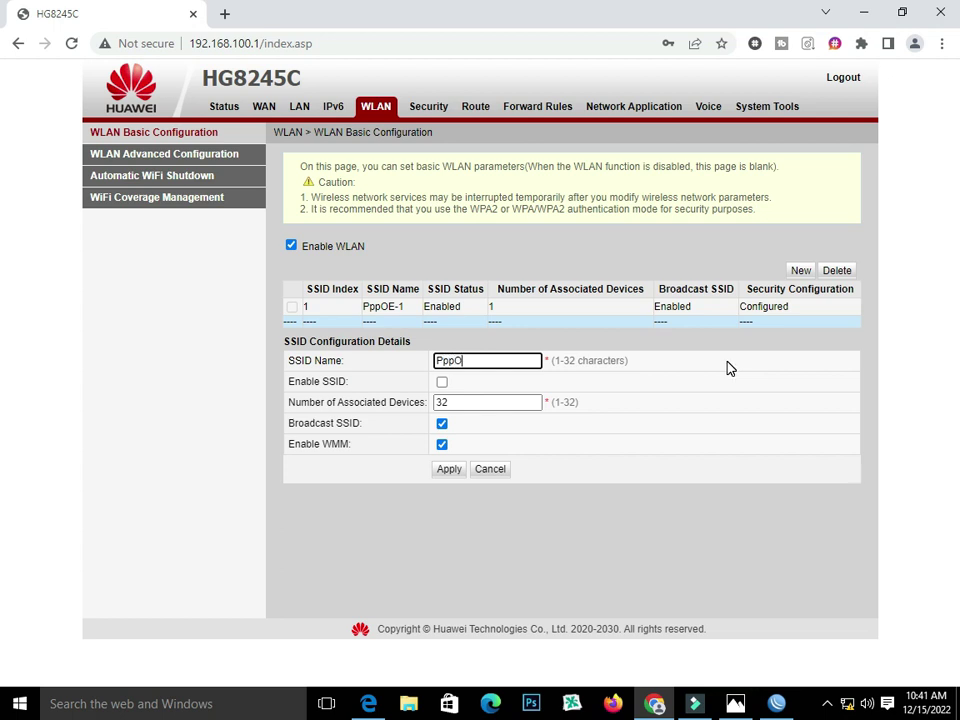
# - Save the new SSID PppOE-2 as enabled with an associated-device limit of 2
pyautogui.hotkey('ctrl', 'a')
pyautogui.doubleClick(472, 402)
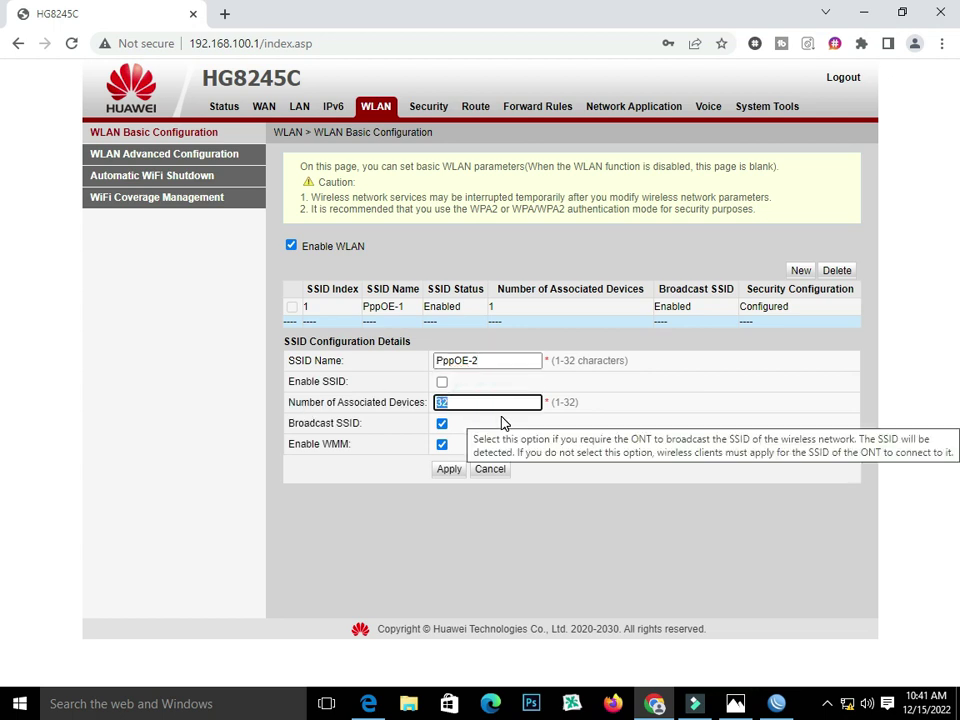
pyautogui.click(443, 384)
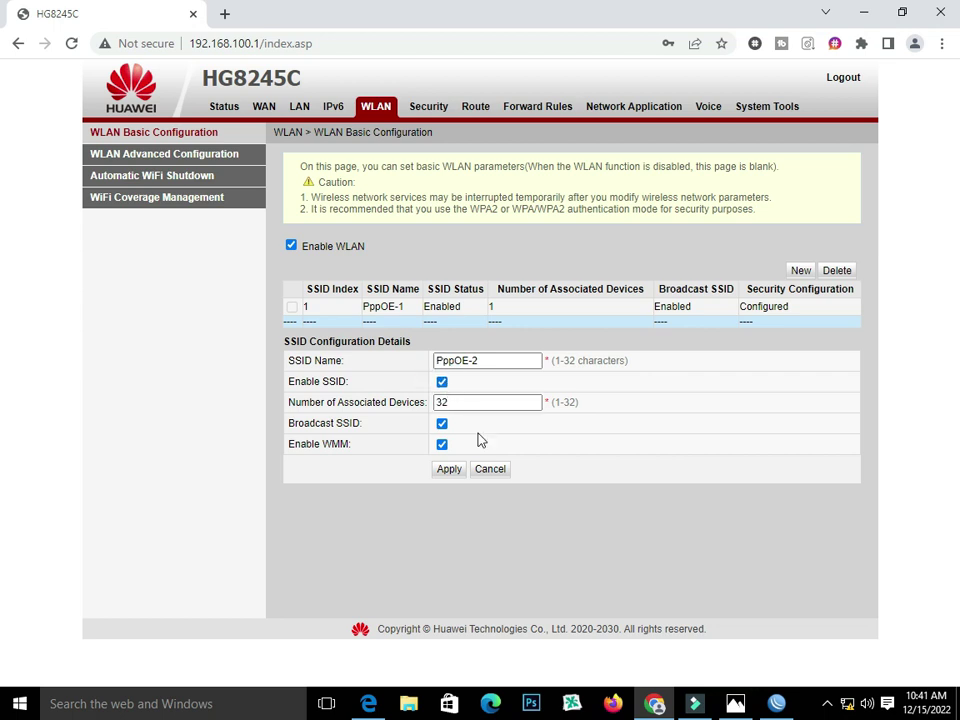
pyautogui.doubleClick(469, 402)
pyautogui.press('BackSpace')
pyautogui.click(447, 470)
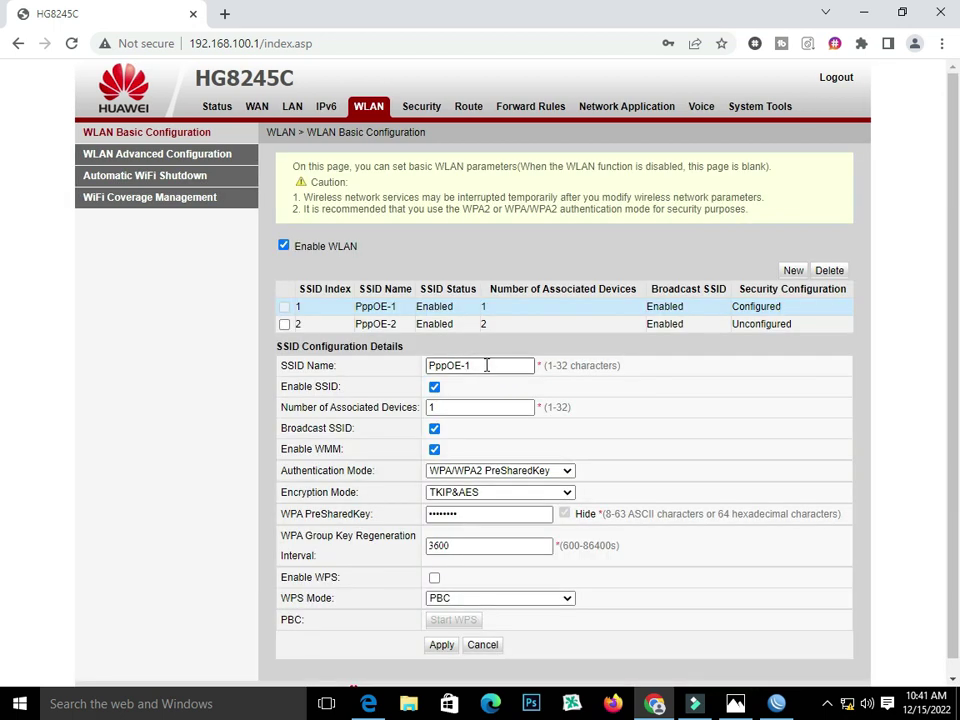
# - Copy the name PppOE-1 for reuse and bring up PppOE-2's security settings
pyautogui.tripleClick(486, 365)
pyautogui.rightClick(486, 366)
pyautogui.click(486, 402)
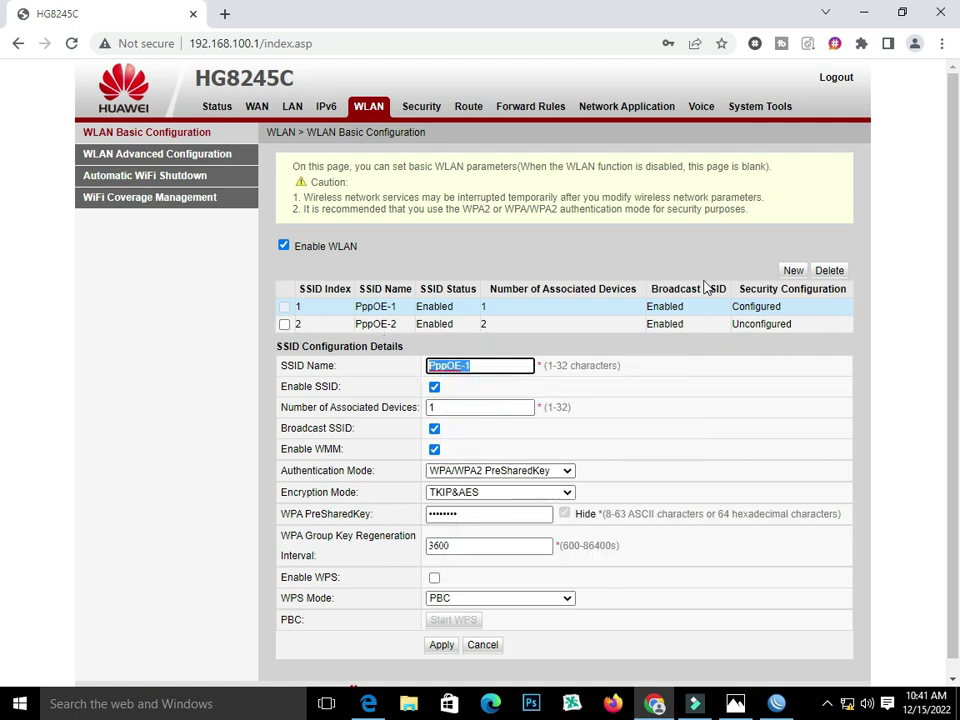
pyautogui.click(285, 325)
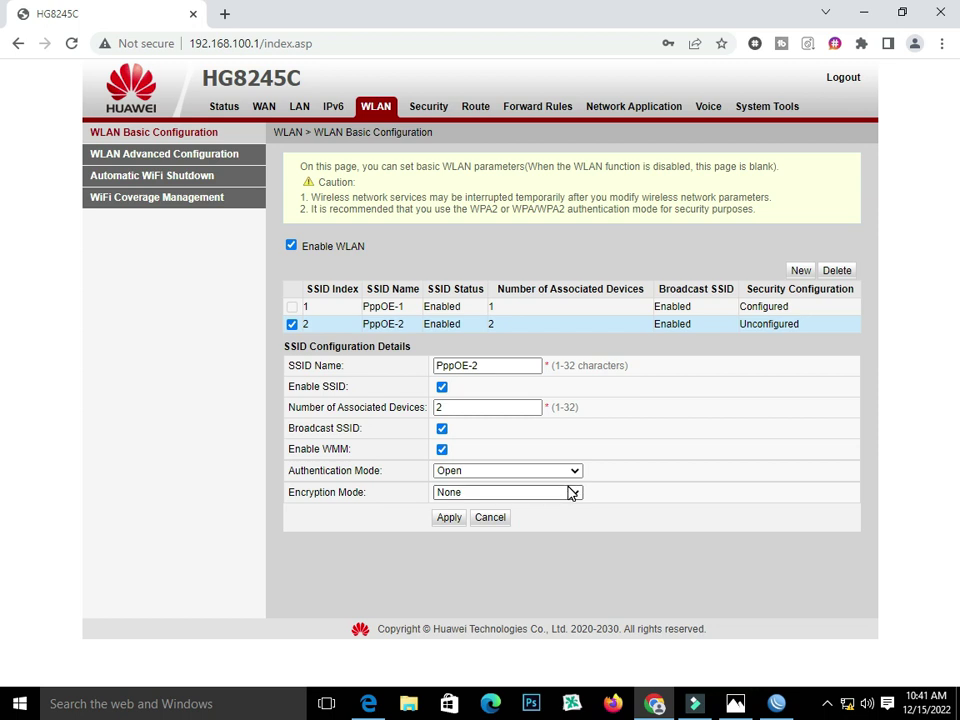
pyautogui.click(571, 492)
# - Switch PppOE-2 to WPA/WPA2 PreSharedKey with a new pre-shared key and apply
pyautogui.click(572, 471)
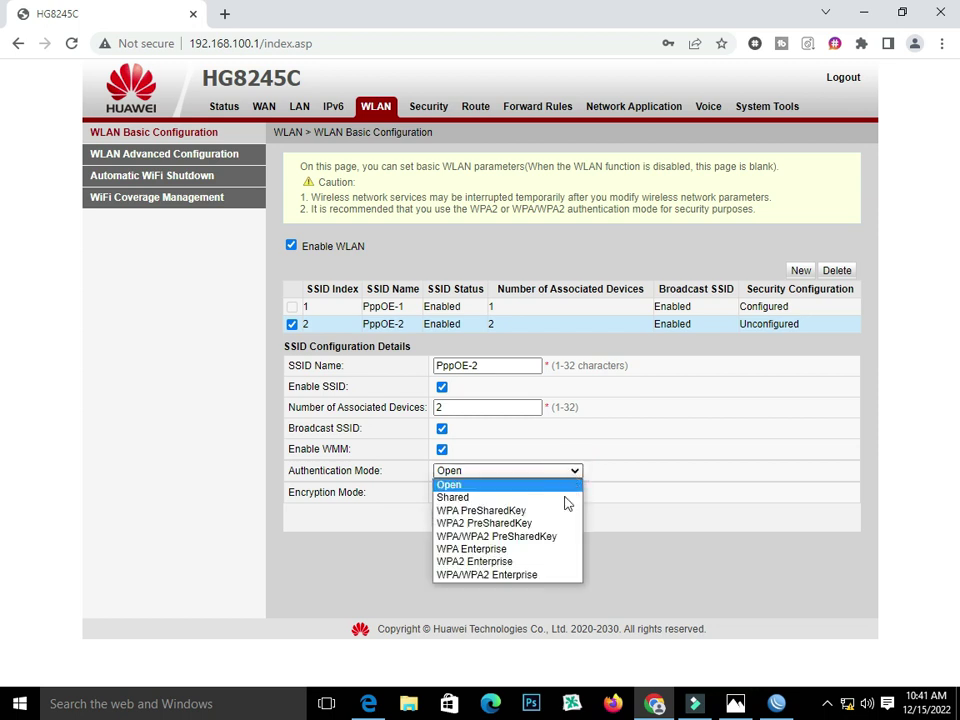
pyautogui.click(560, 537)
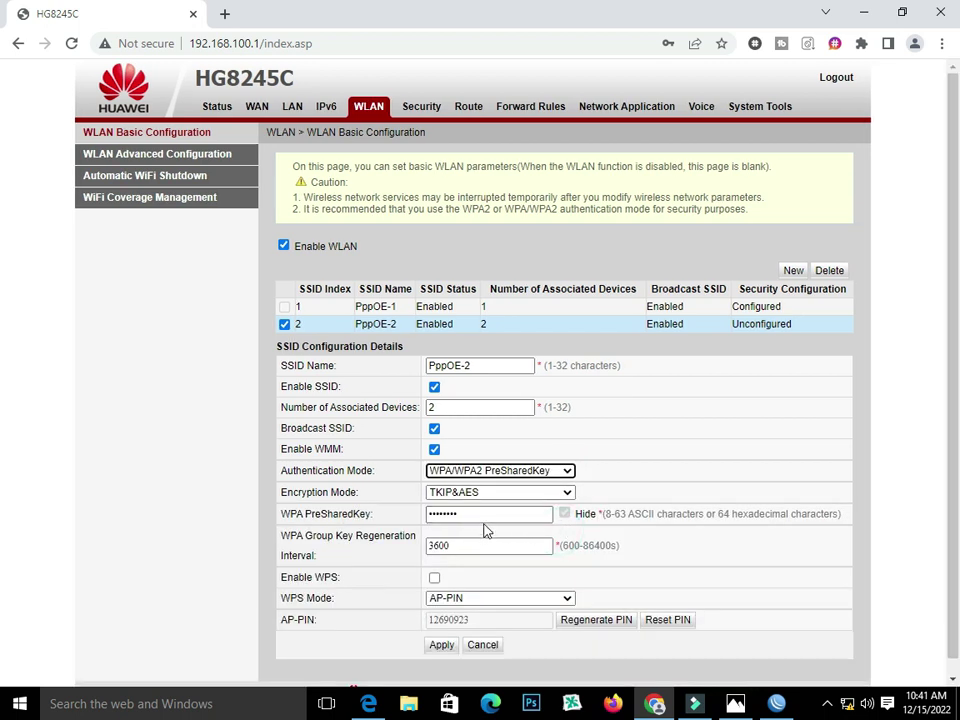
pyautogui.moveTo(484, 514); pyautogui.dragTo(356, 514)
pyautogui.write('12')
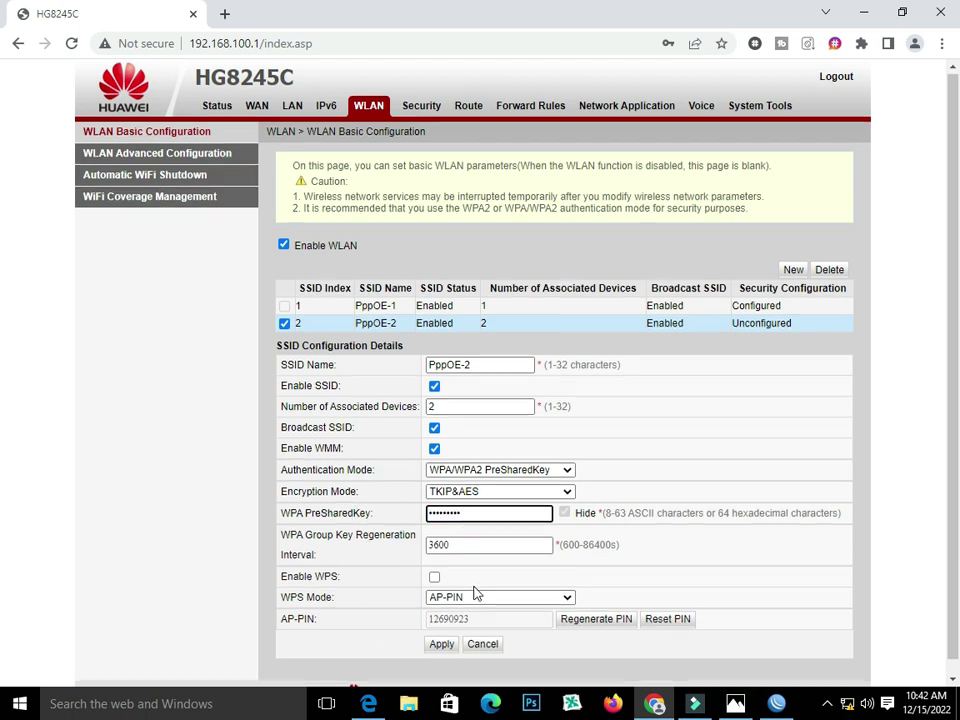
pyautogui.scroll(-1, 476, 594)
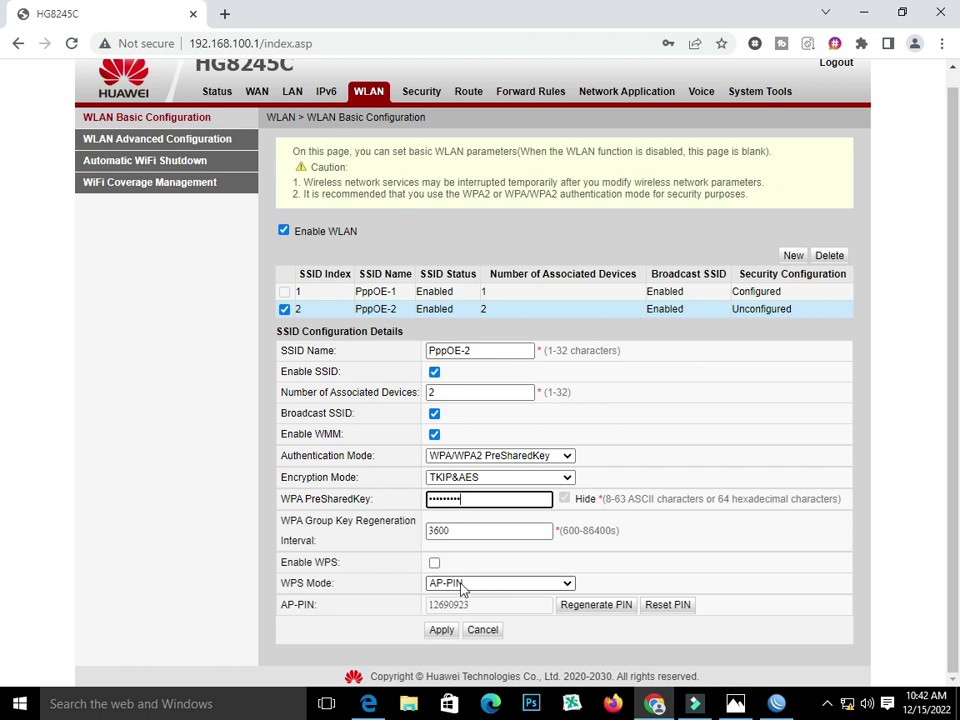
pyautogui.click(441, 632)
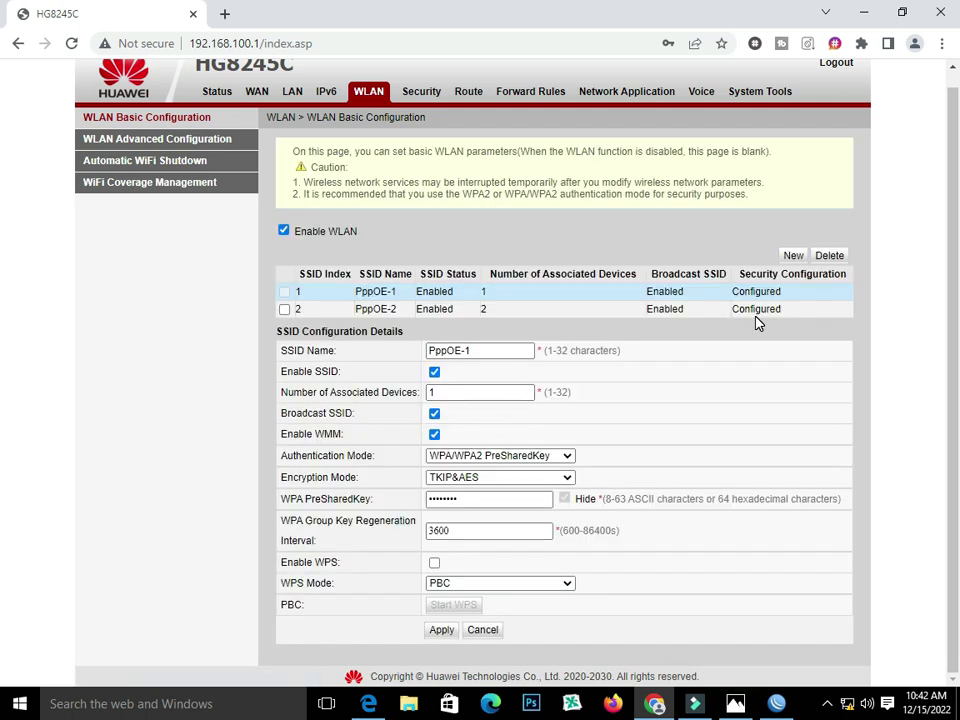
# - Create an enabled SSID named PppOE-3, edited from the pasted name, limited to 1 device
pyautogui.click(794, 258)
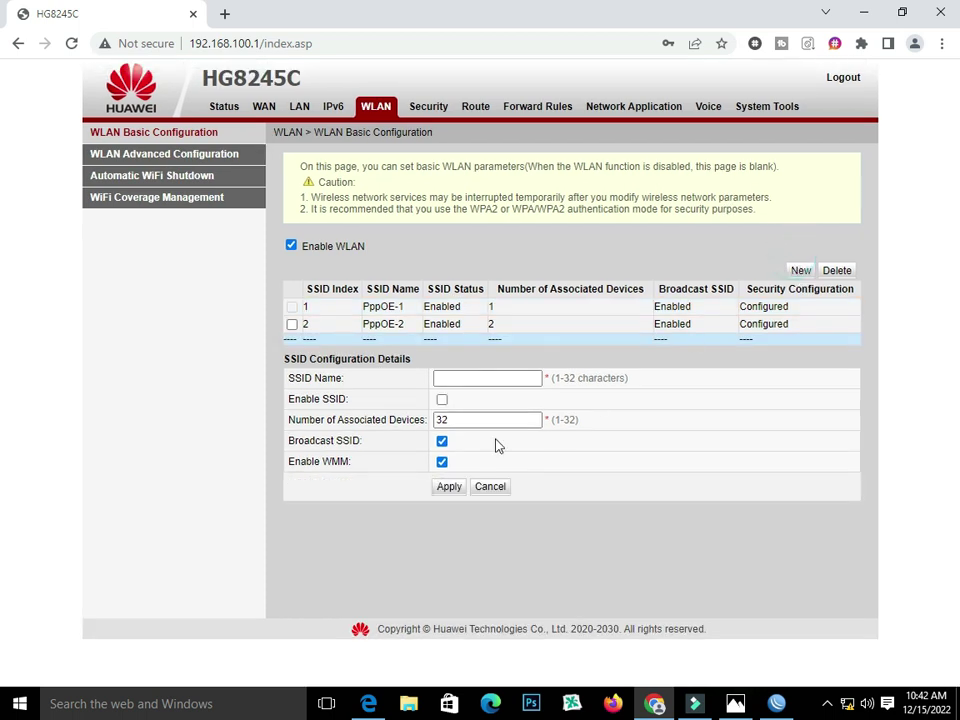
pyautogui.click(461, 379)
pyautogui.rightClick(487, 378)
pyautogui.click(525, 471)
pyautogui.press('BackSpace')
pyautogui.write('3')
pyautogui.doubleClick(470, 418)
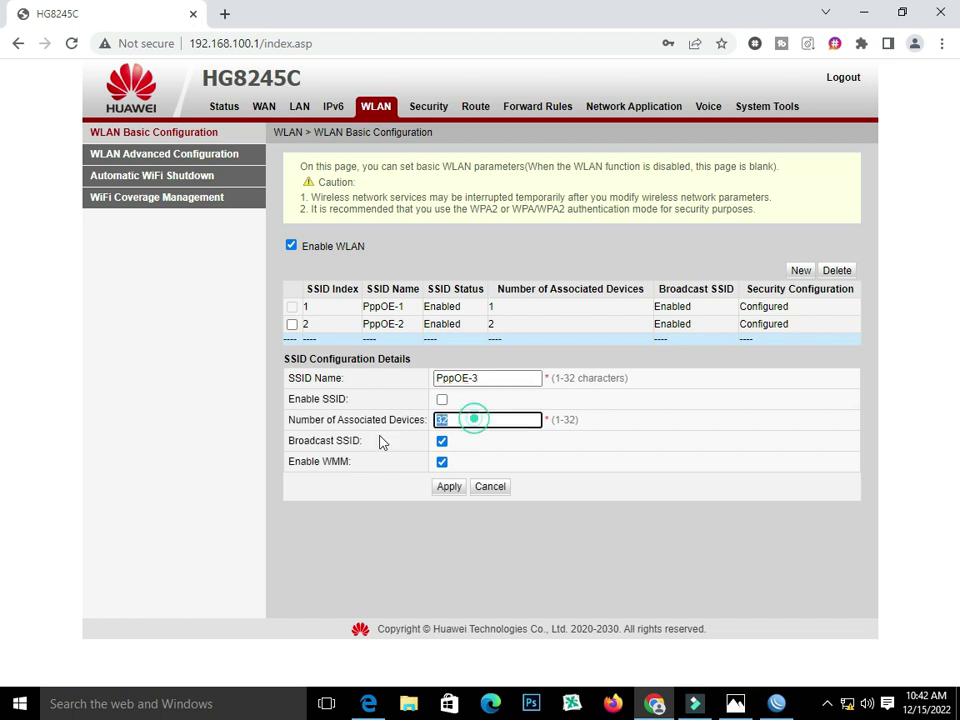
pyautogui.write('1')
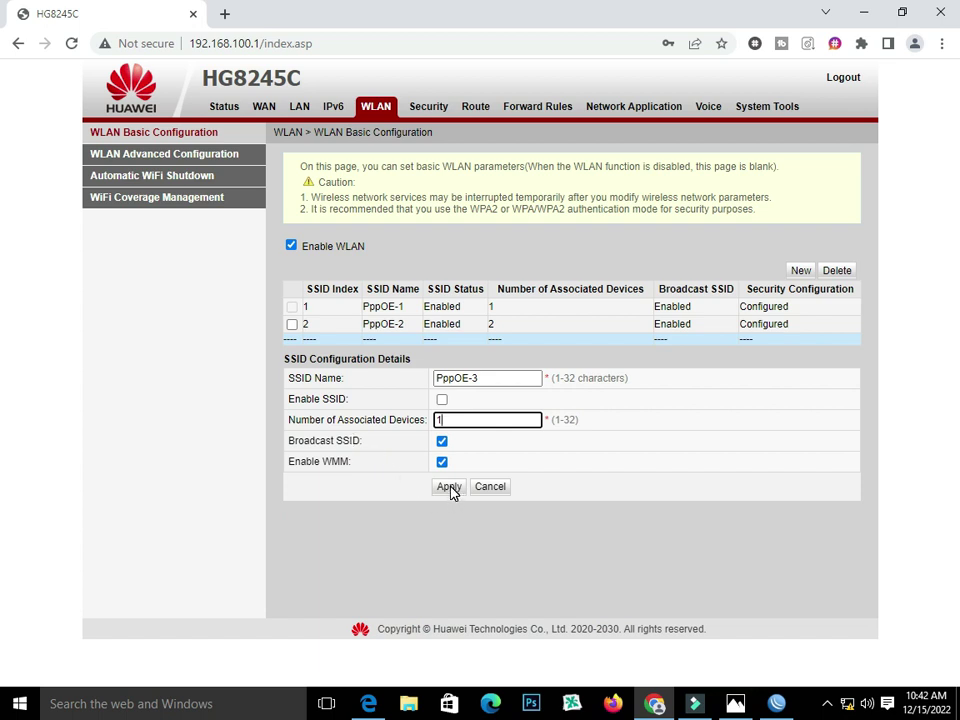
pyautogui.click(441, 399)
pyautogui.click(442, 488)
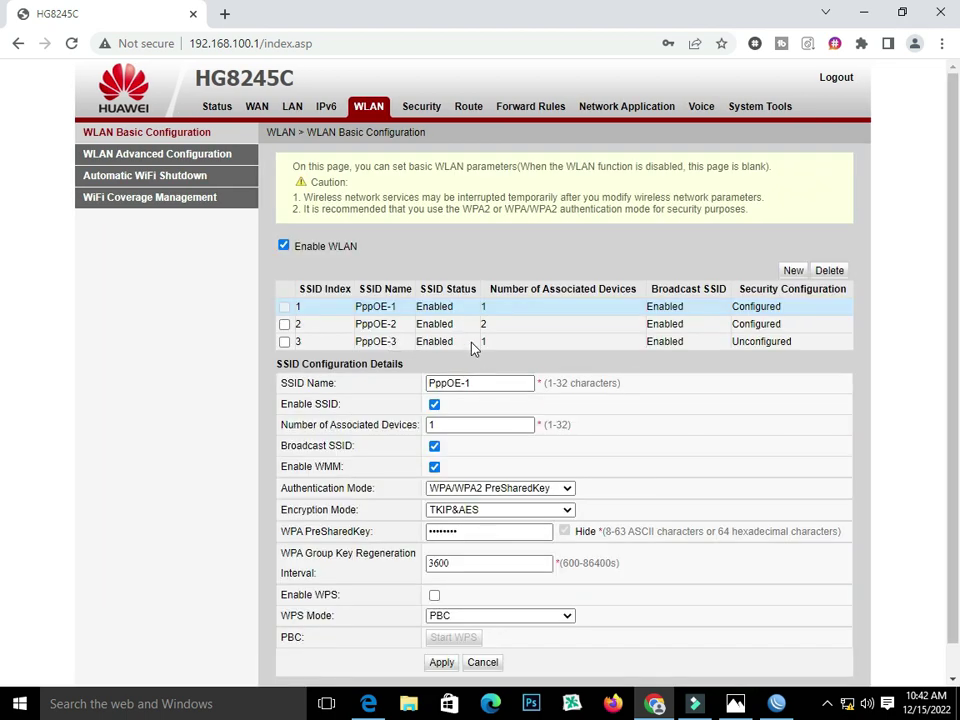
# - Secure PppOE-3 with WPA/WPA2 PreSharedKey and a new pre-shared key, then apply
pyautogui.click(430, 341)
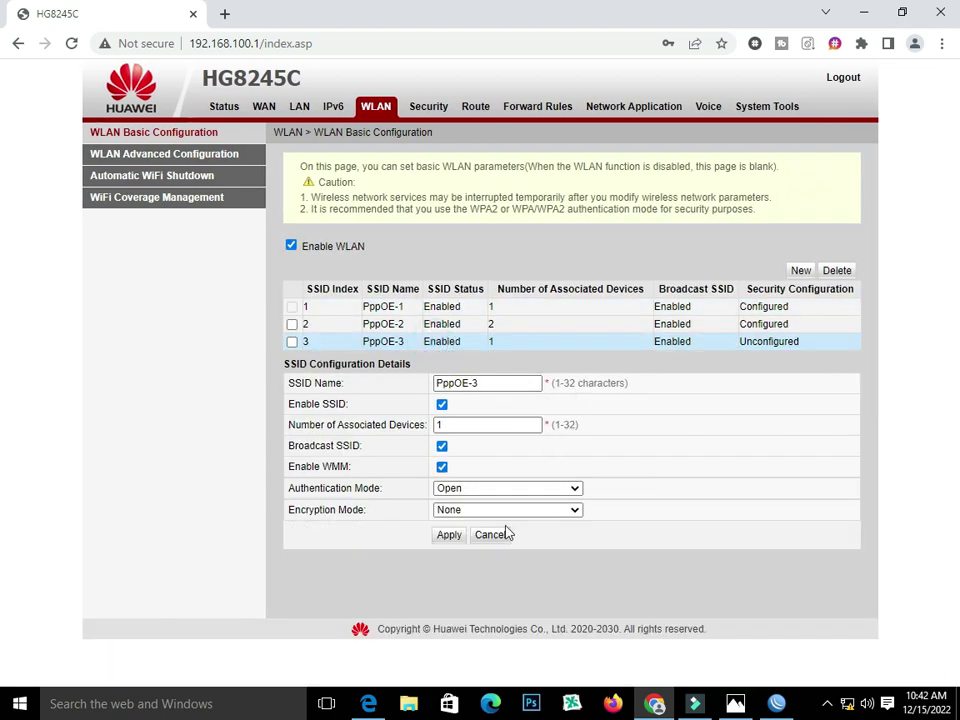
pyautogui.click(553, 488)
pyautogui.click(554, 553)
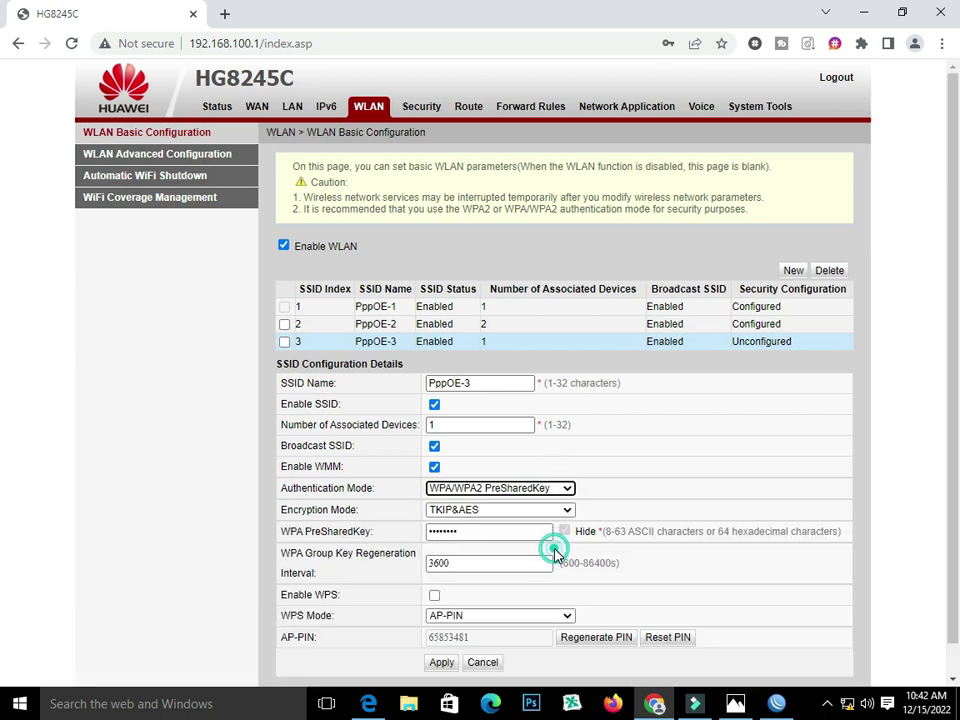
pyautogui.moveTo(471, 531); pyautogui.dragTo(386, 533)
pyautogui.press('BackSpace')
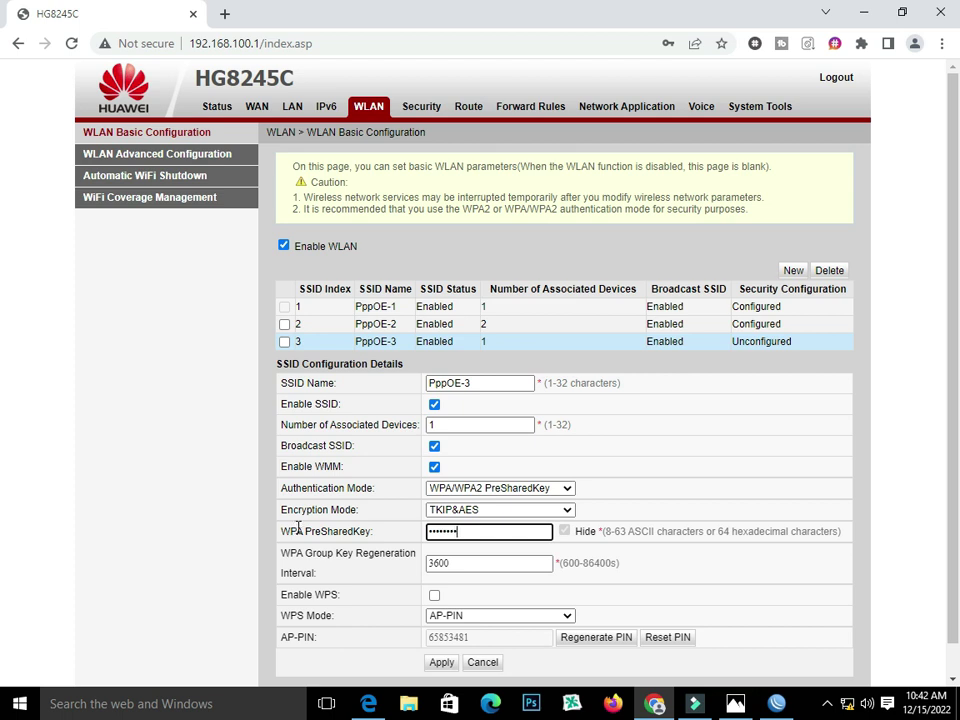
pyautogui.scroll(-1, 366, 600)
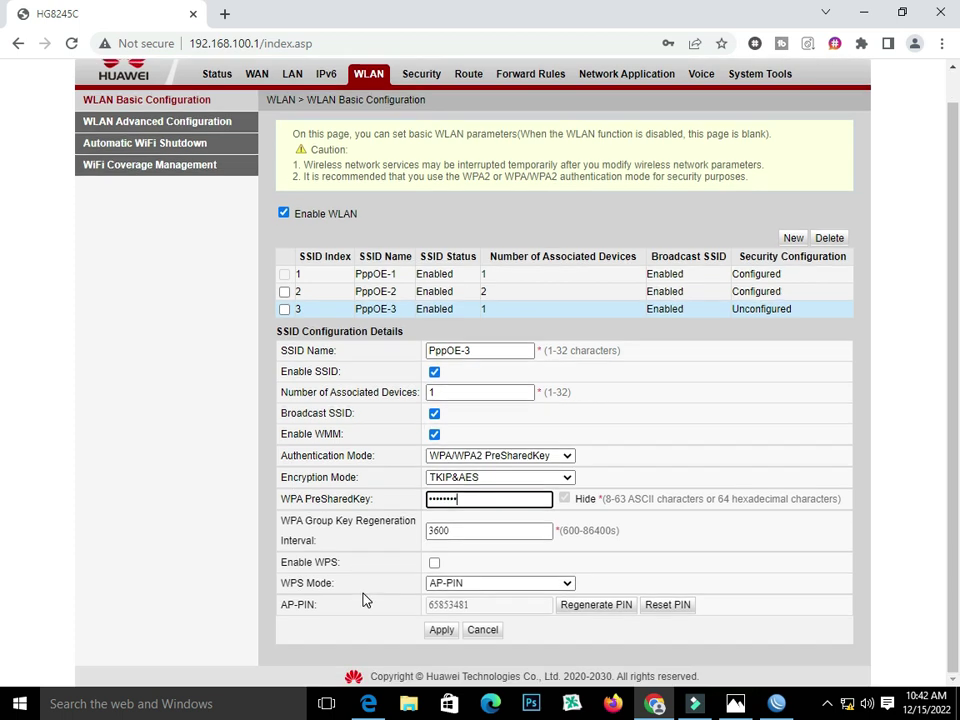
pyautogui.click(443, 634)
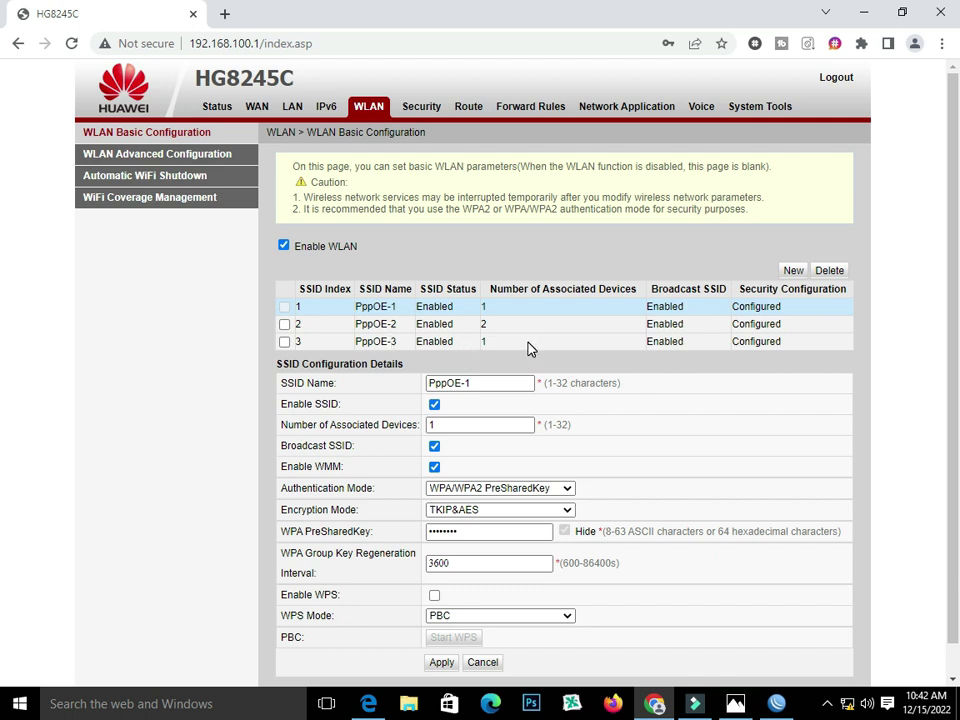
# - Change PppOE-2's number of associated devices to 1 and apply
pyautogui.click(386, 322)
pyautogui.doubleClick(383, 323)
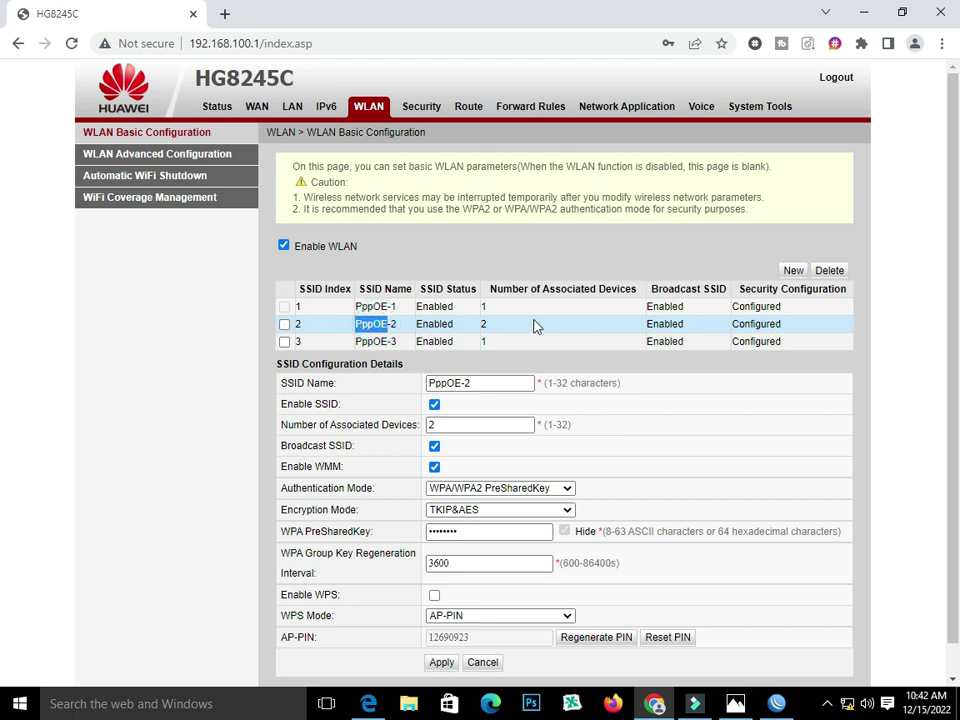
pyautogui.click(299, 327)
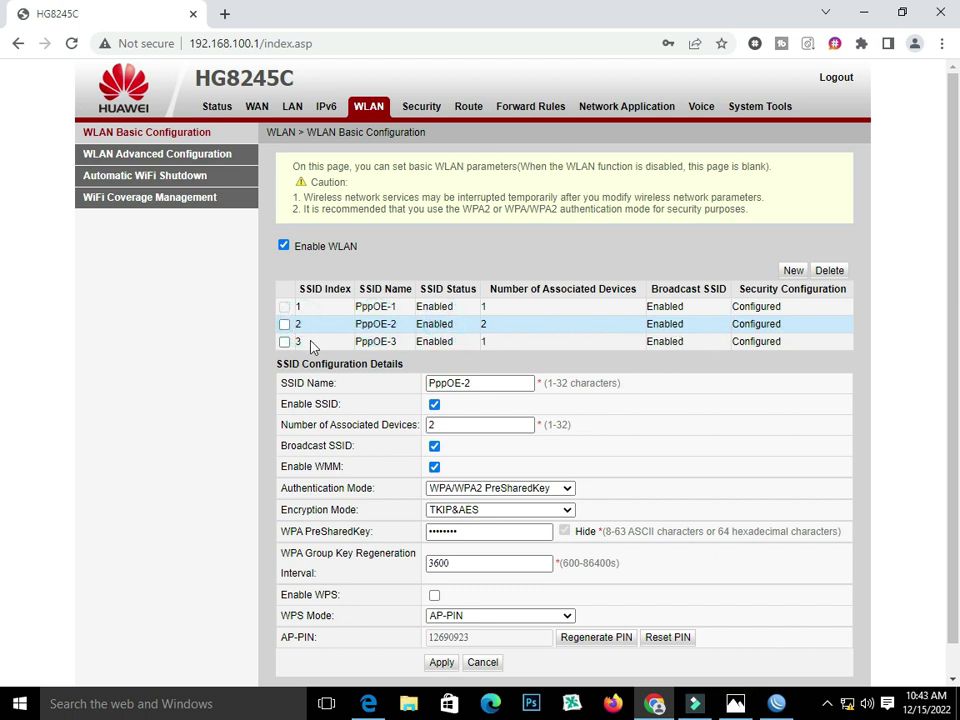
pyautogui.click(285, 325)
pyautogui.doubleClick(391, 323)
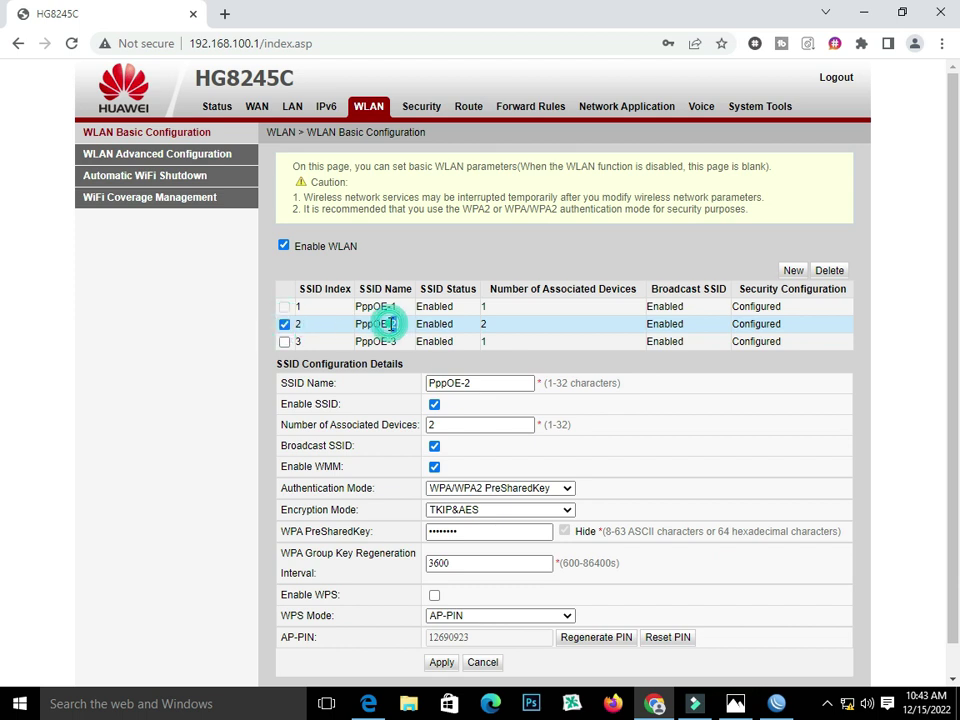
pyautogui.doubleClick(455, 426)
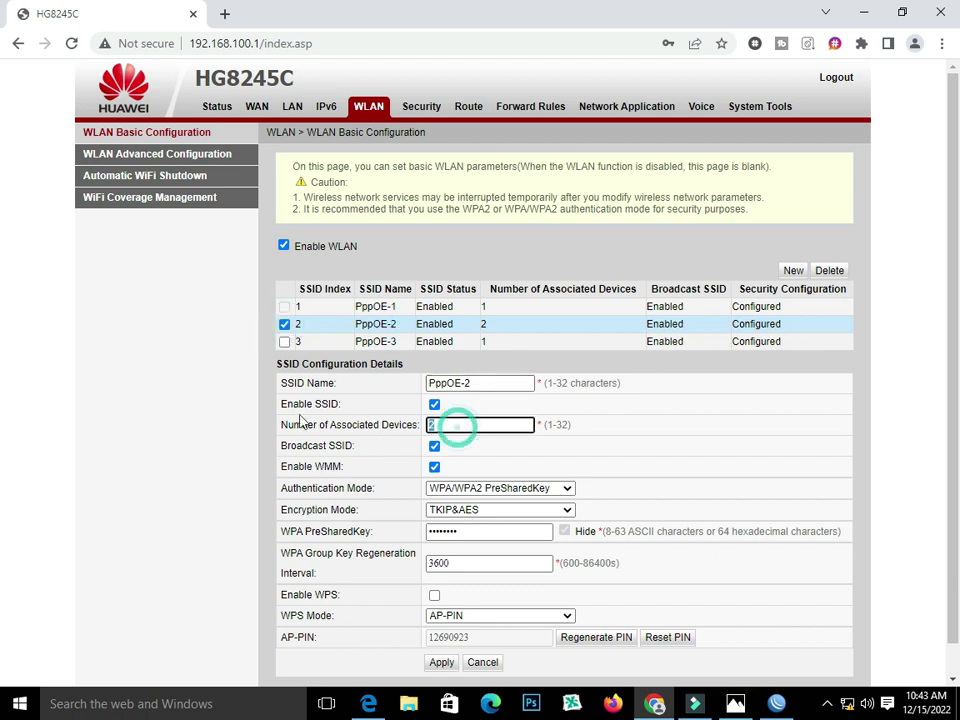
pyautogui.write('1')
pyautogui.scroll(-2, 437, 615)
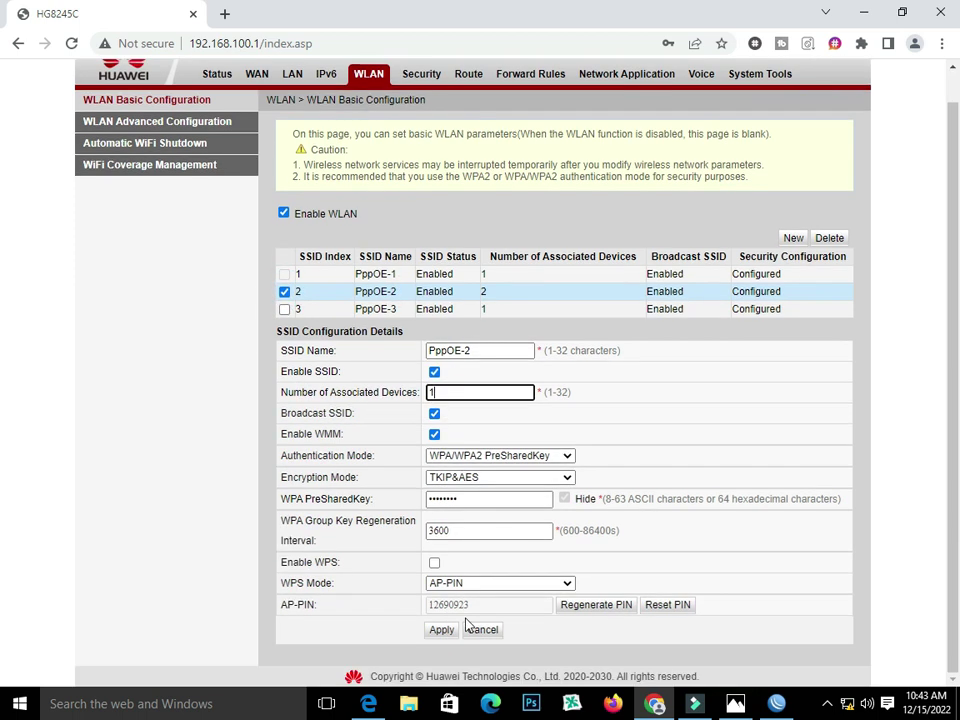
pyautogui.click(445, 632)
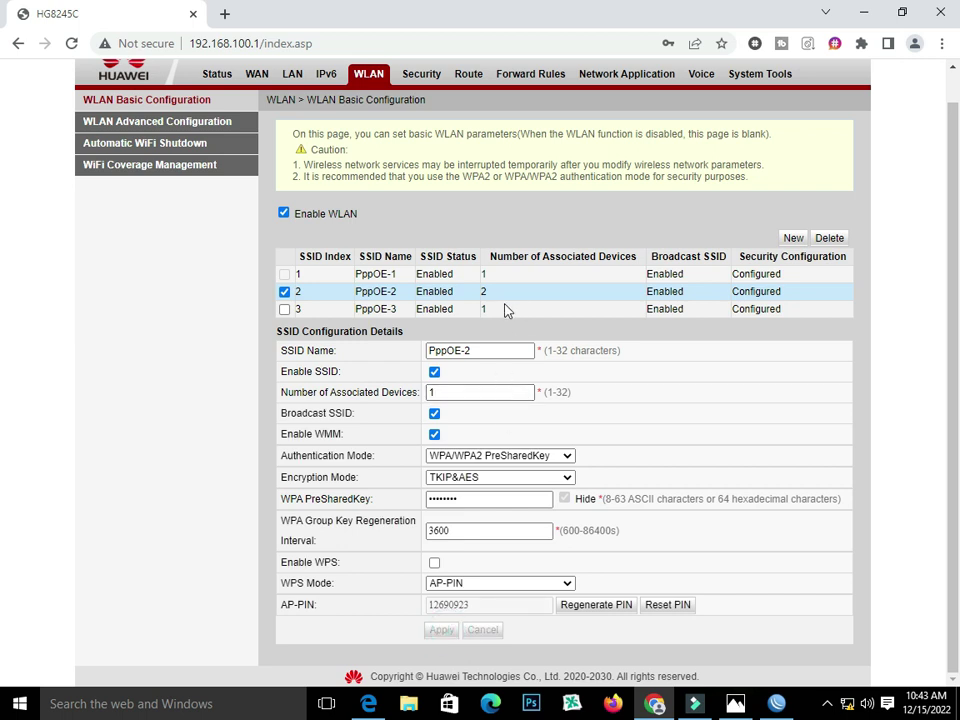
pyautogui.click(284, 291)
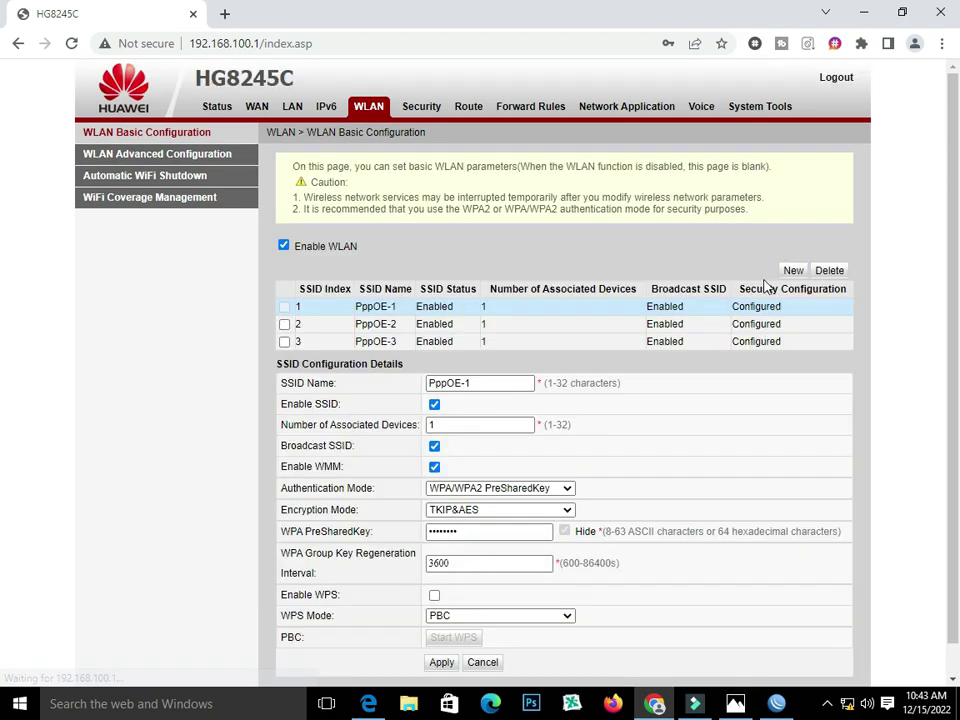
# - Create an enabled SSID named PppOE-4, edited from the pasted name, limited to 1 device
pyautogui.click(793, 270)
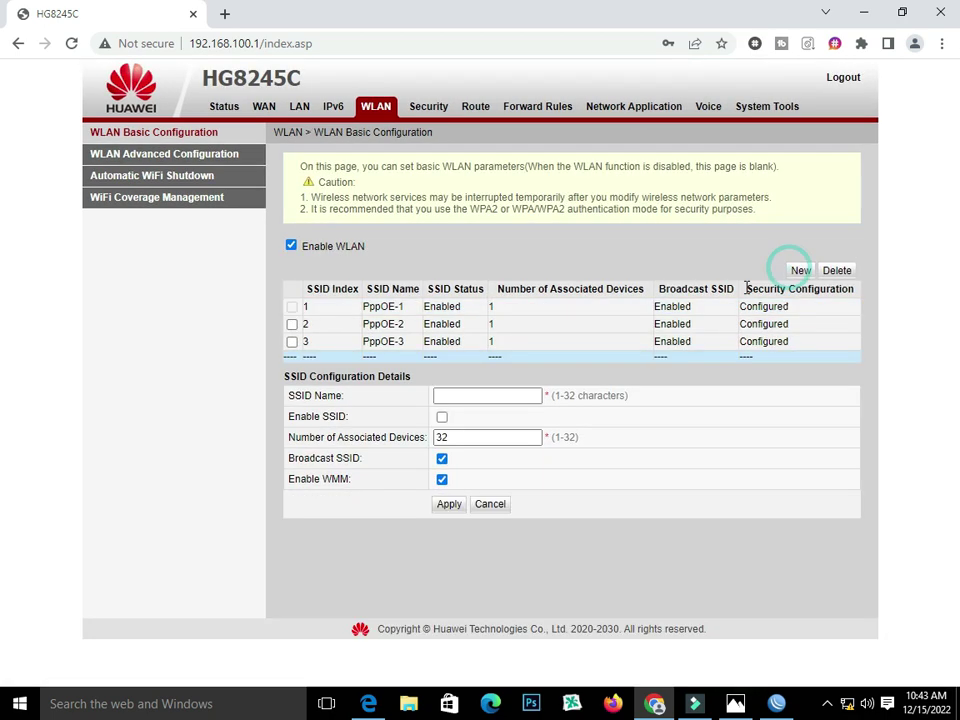
pyautogui.click(458, 396)
pyautogui.rightClick(436, 396)
pyautogui.click(510, 495)
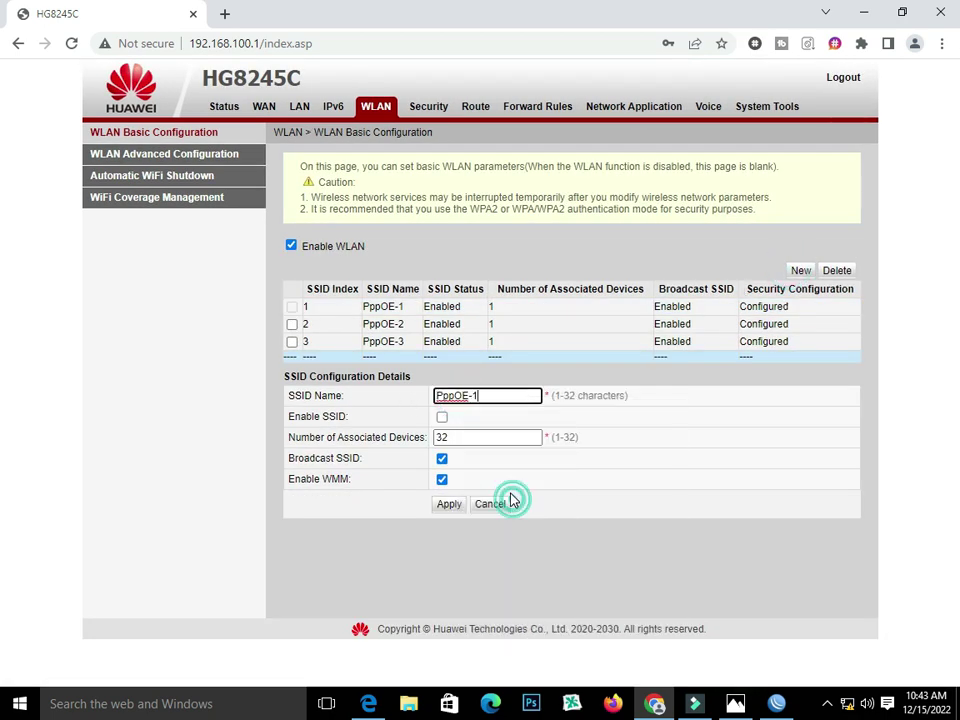
pyautogui.press('BackSpace')
pyautogui.write('4')
pyautogui.doubleClick(471, 437)
pyautogui.write('1')
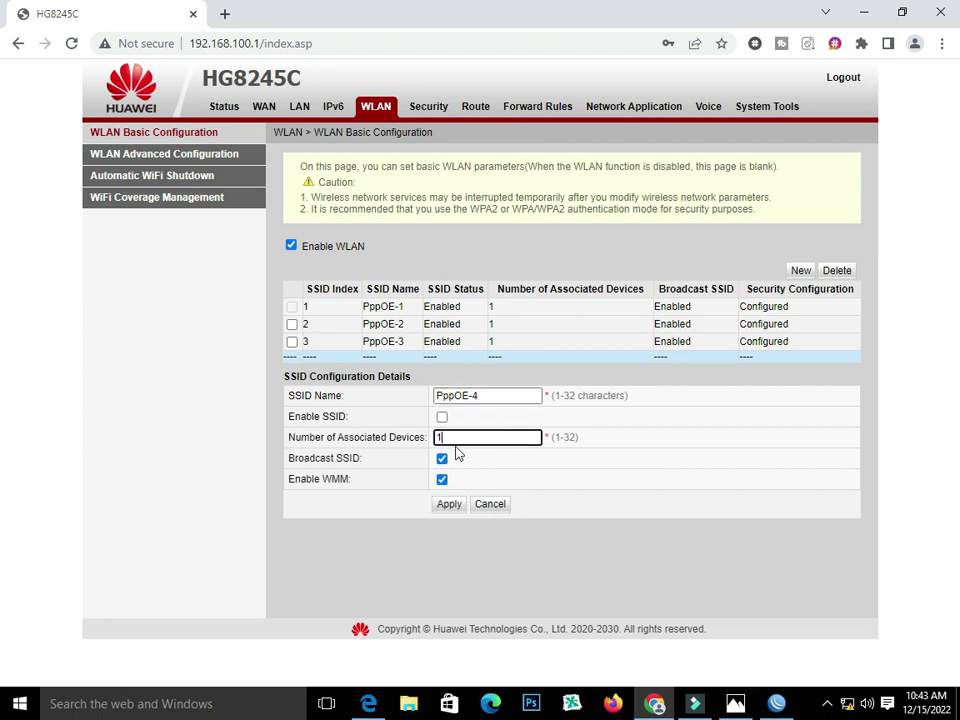
pyautogui.click(441, 416)
pyautogui.click(446, 505)
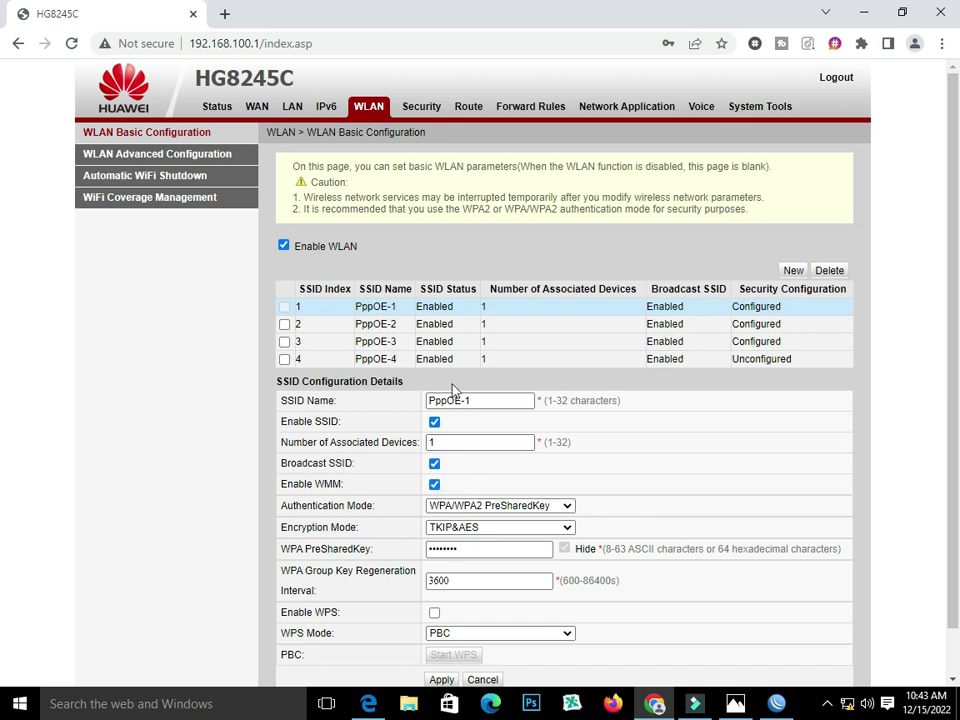
# - Give PppOE-4 WPA/WPA2 PreSharedKey authentication with a new pre-shared key and apply
pyautogui.click(387, 362)
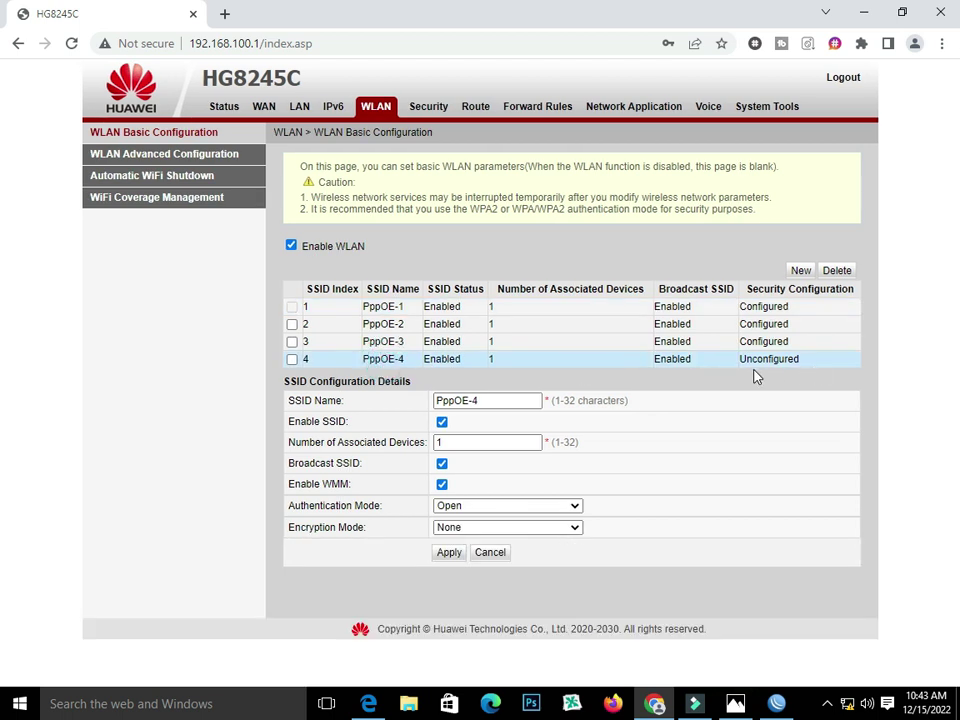
pyautogui.click(476, 506)
pyautogui.click(505, 574)
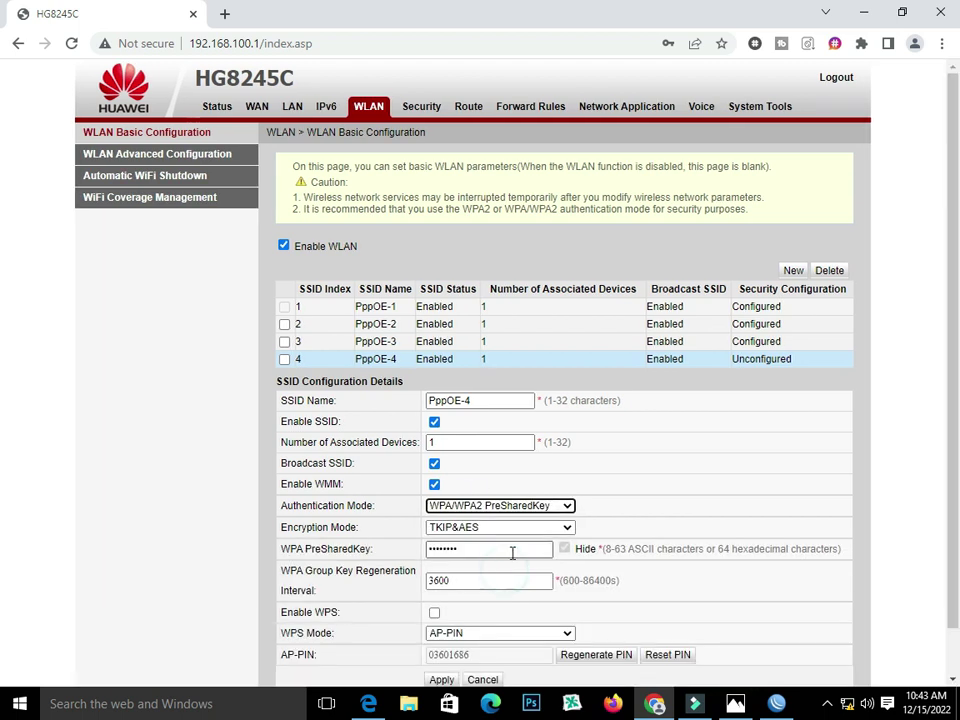
pyautogui.doubleClick(465, 552)
pyautogui.write('•••••••')
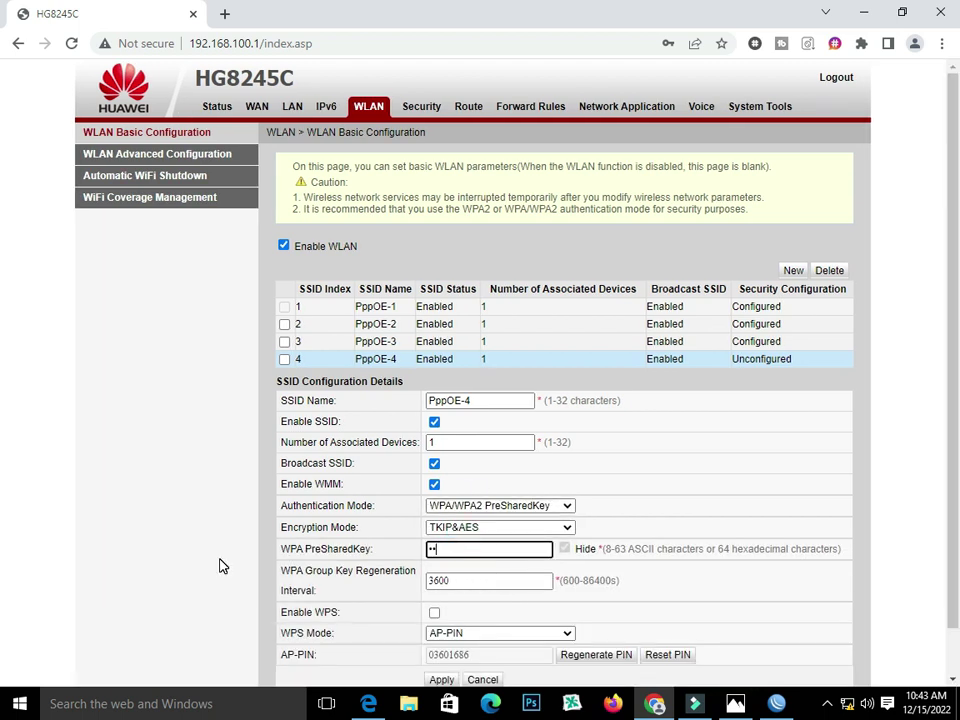
pyautogui.write('••')
pyautogui.scroll(-1, 336, 553)
pyautogui.click(443, 630)
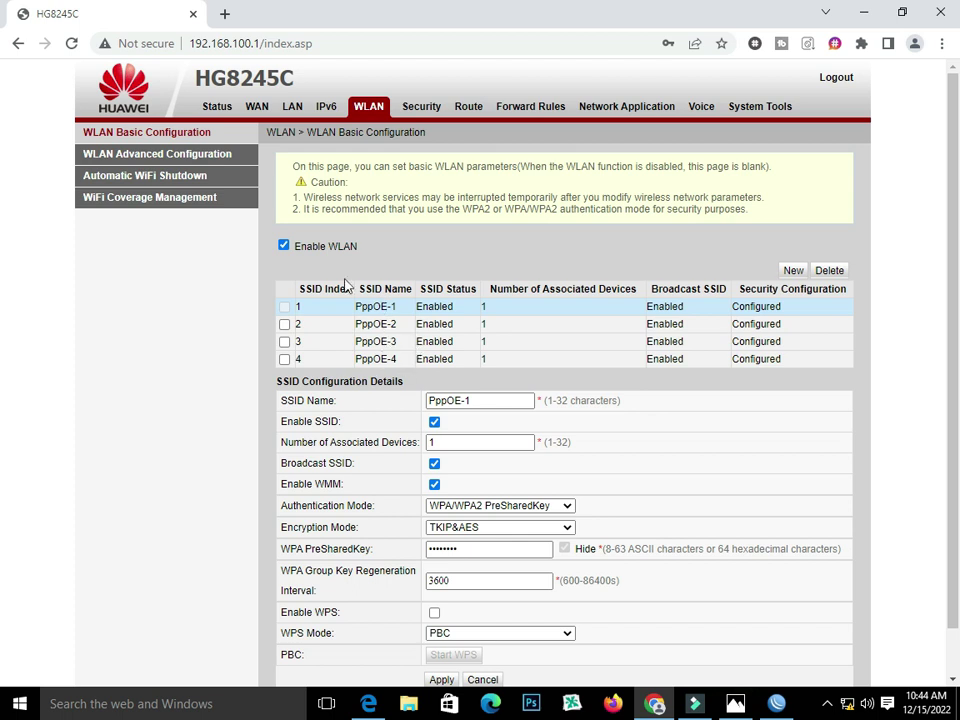
# - In WAN settings, add SSID2 to 2_INTERNET_R_VID_101's bindings alongside LAN2 and apply
pyautogui.click(257, 106)
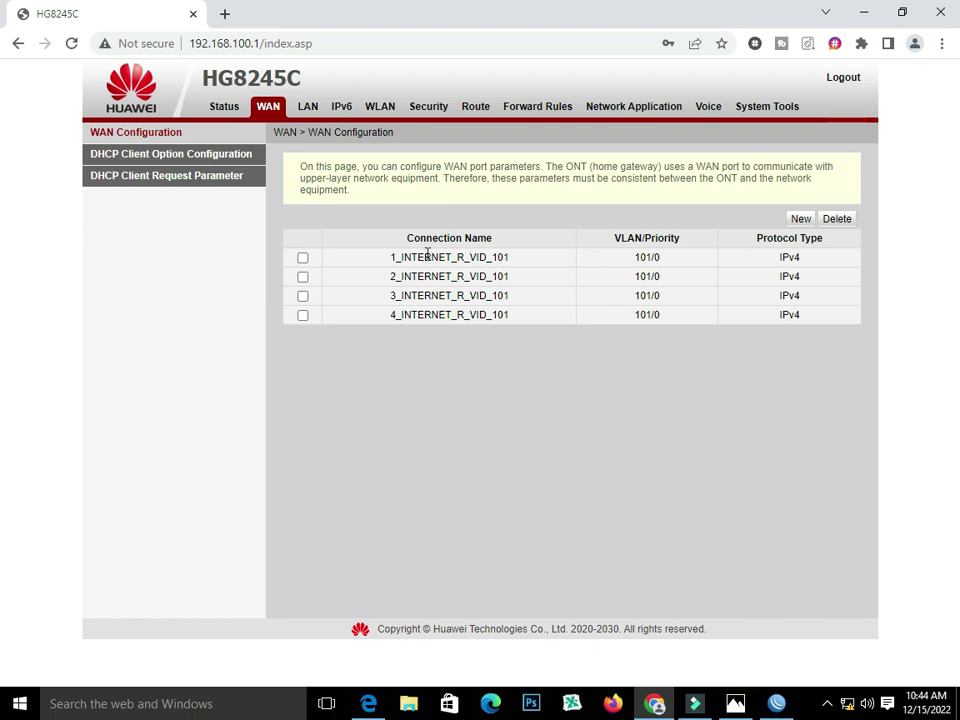
pyautogui.doubleClick(429, 255)
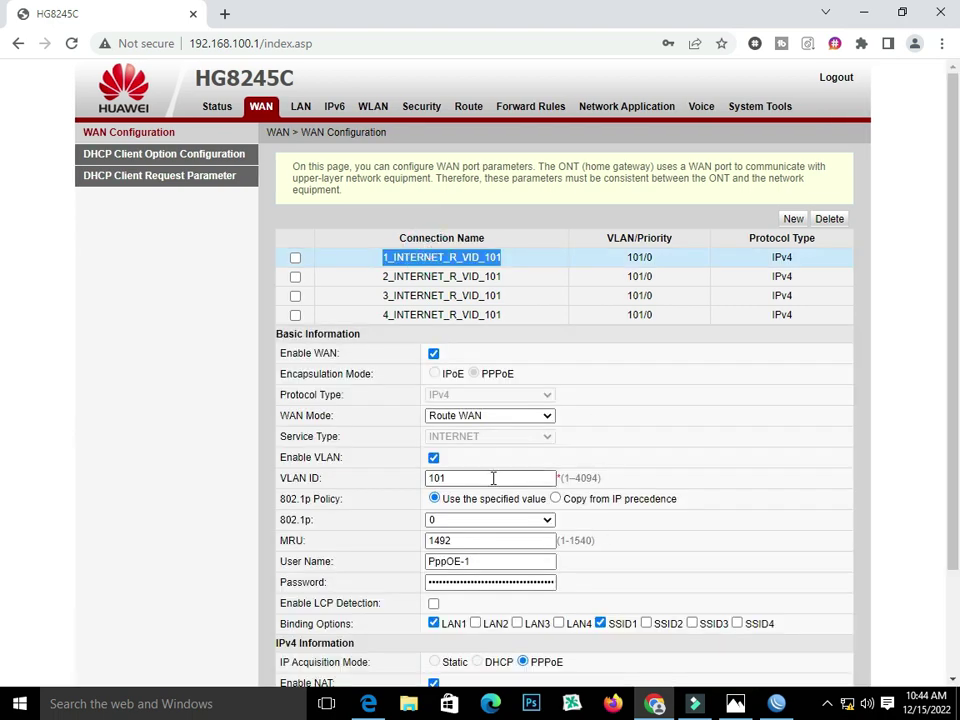
pyautogui.scroll(-2, 485, 558)
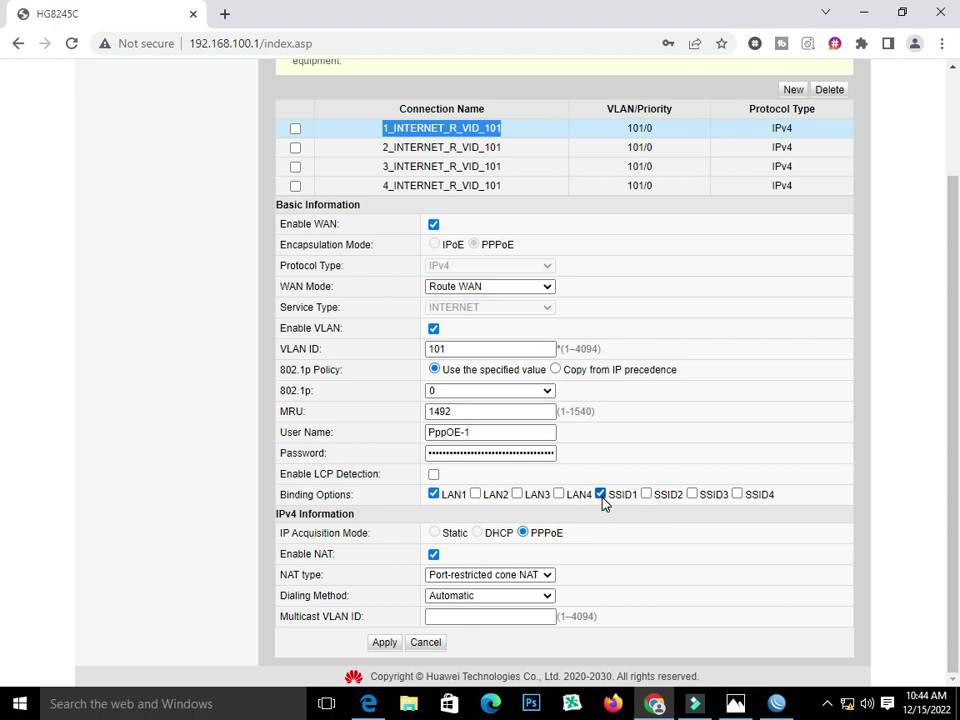
pyautogui.scroll(2, 603, 500)
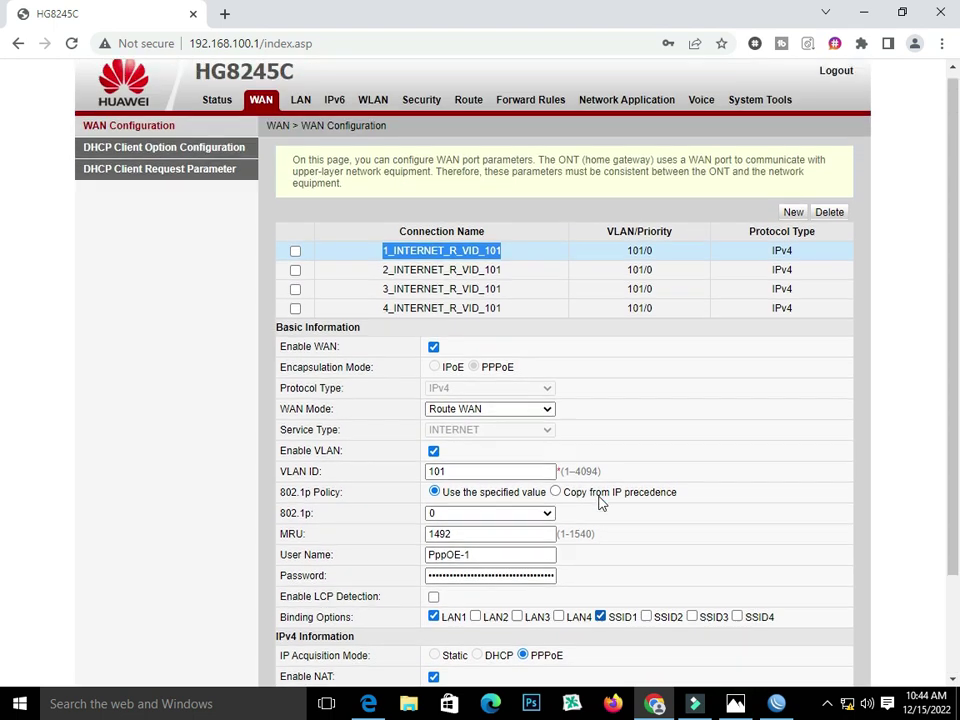
pyautogui.click(440, 275)
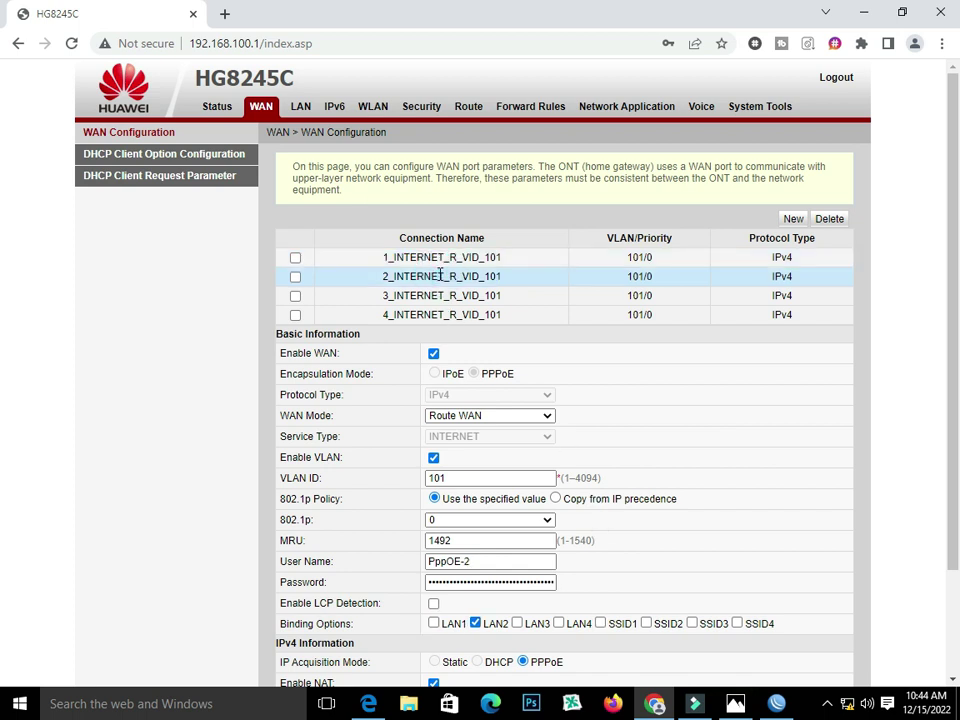
pyautogui.scroll(-2, 613, 423)
pyautogui.click(645, 494)
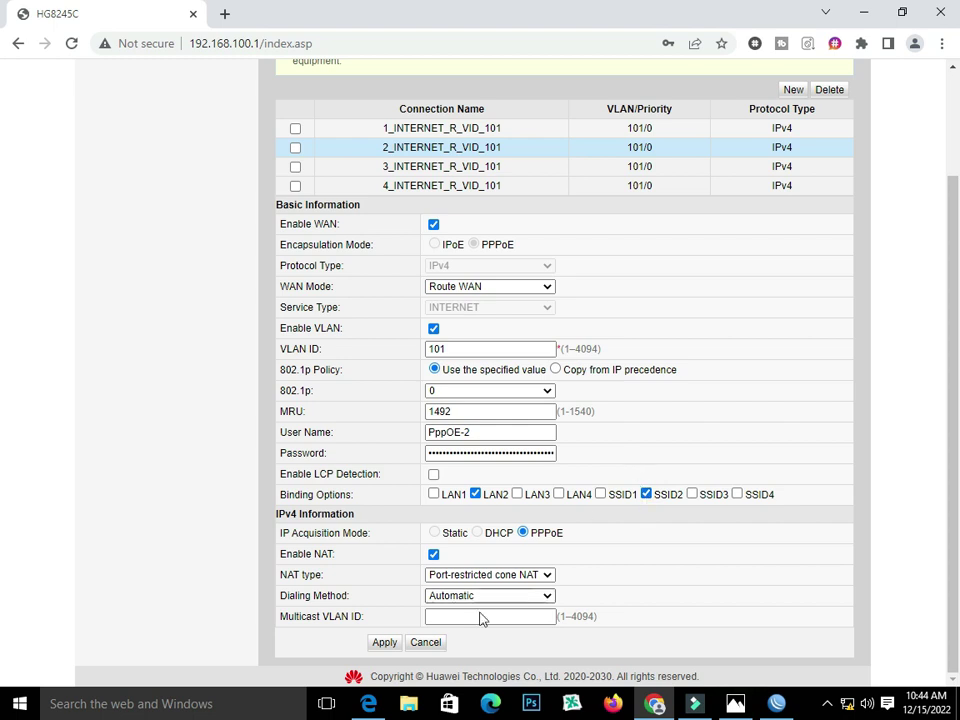
pyautogui.click(383, 642)
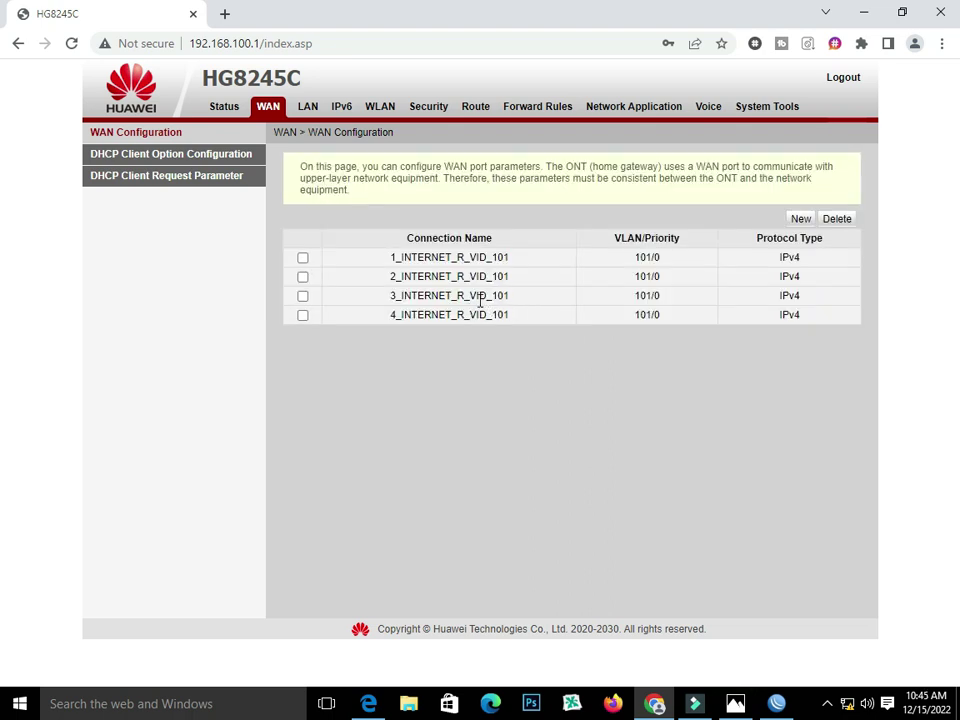
# - Add SSID3 to 3_INTERNET_R_VID_101's bindings alongside LAN3 and apply
pyautogui.click(443, 293)
pyautogui.scroll(-3, 561, 343)
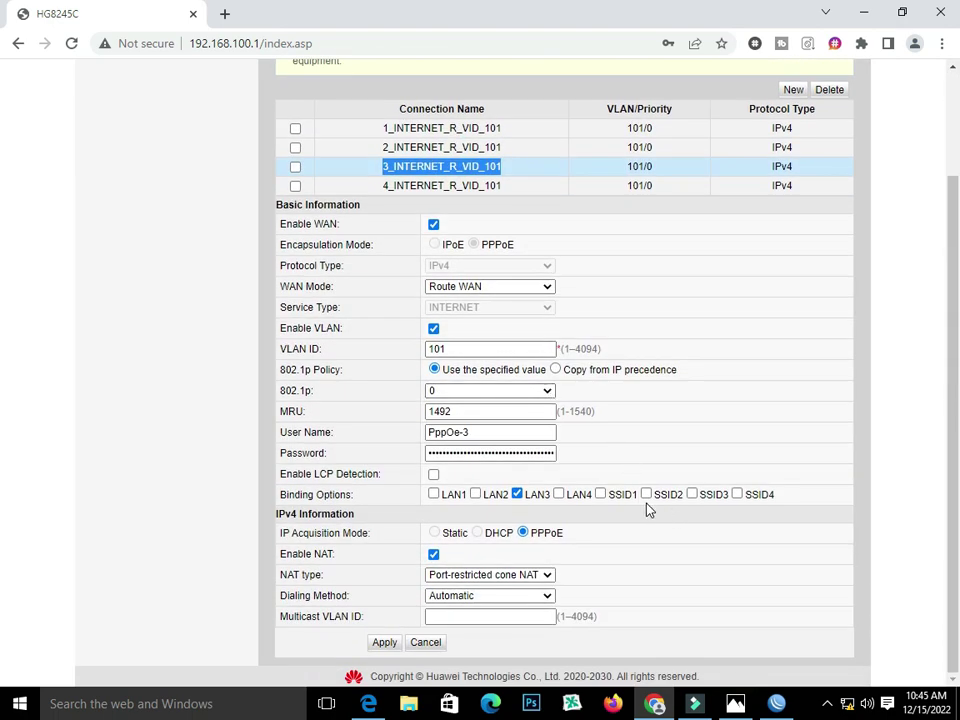
pyautogui.click(691, 494)
pyautogui.click(378, 644)
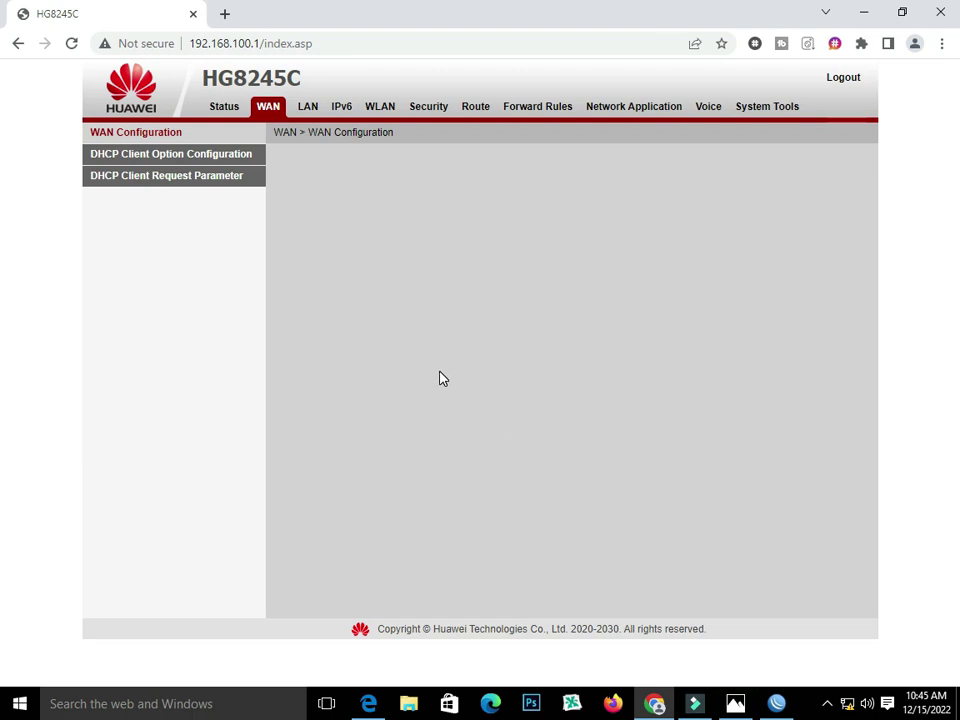
# - Add SSID4 to 4_INTERNET_R_VID_101's bindings alongside LAN4 and apply
pyautogui.click(445, 316)
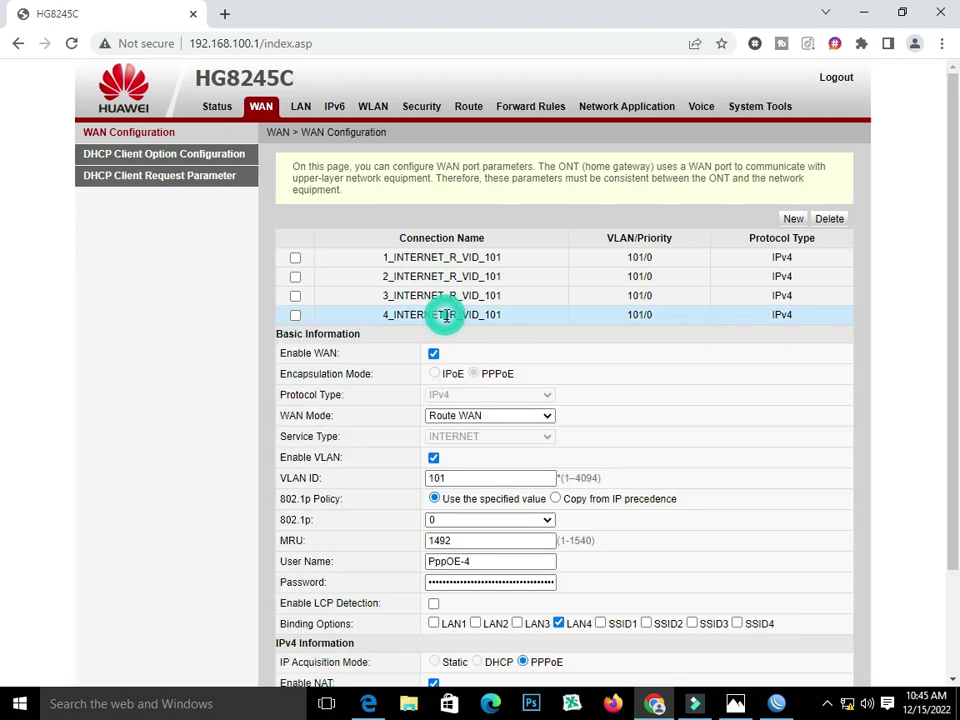
pyautogui.scroll(-3, 560, 393)
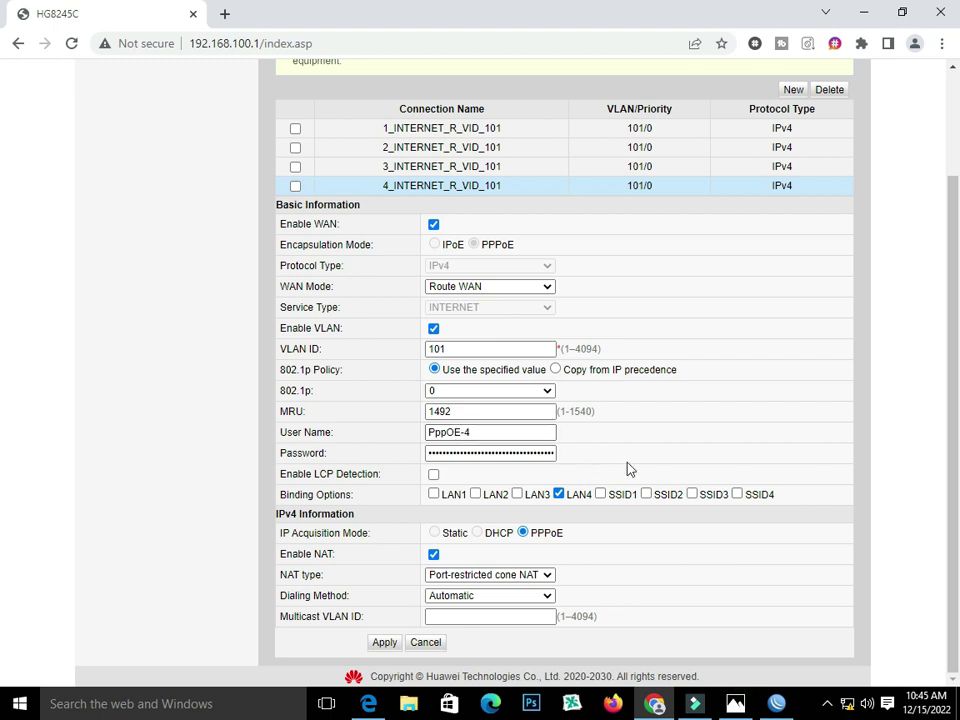
pyautogui.click(737, 494)
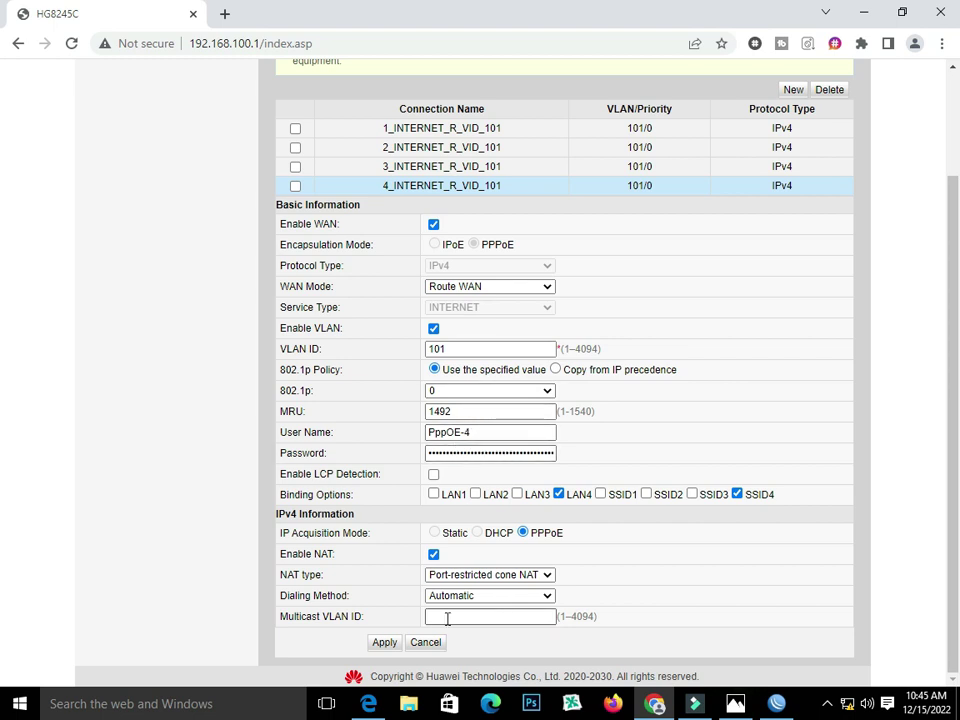
pyautogui.click(378, 645)
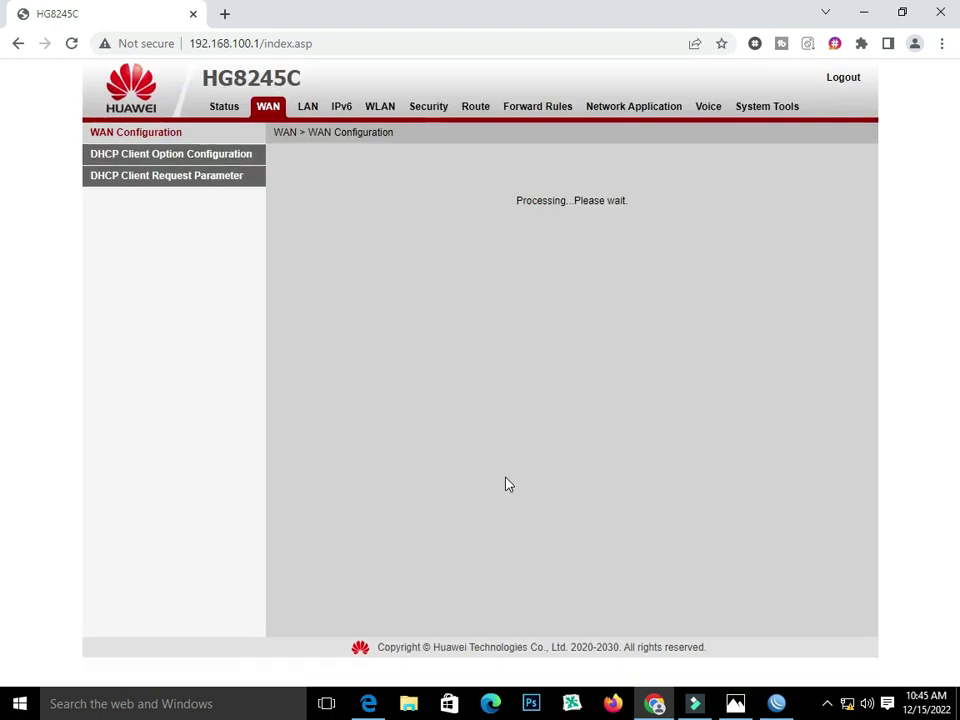